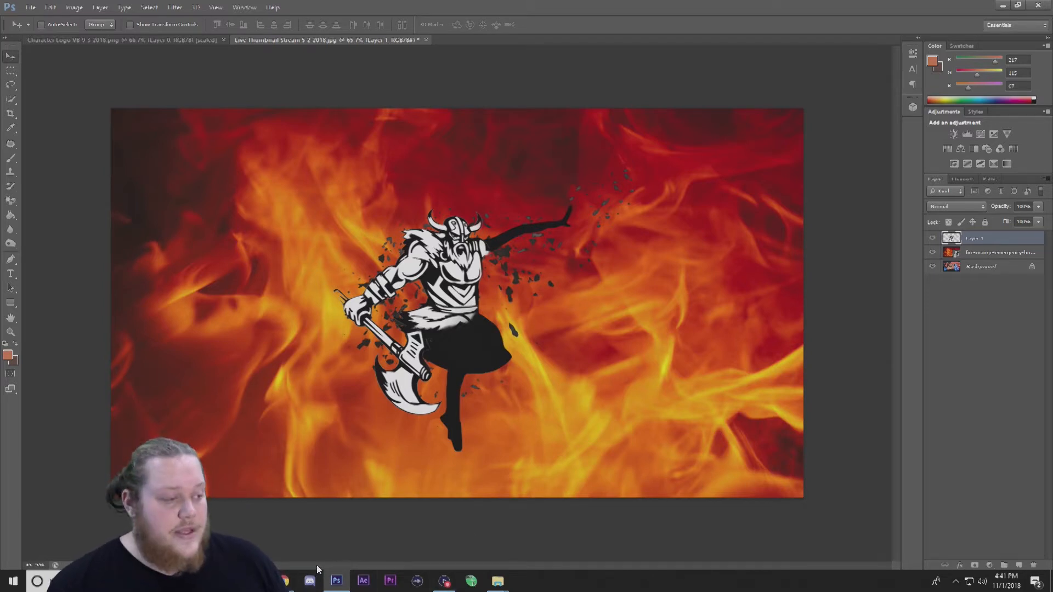
Switch to the browser and open a new tab.
mouse_move(285, 580)
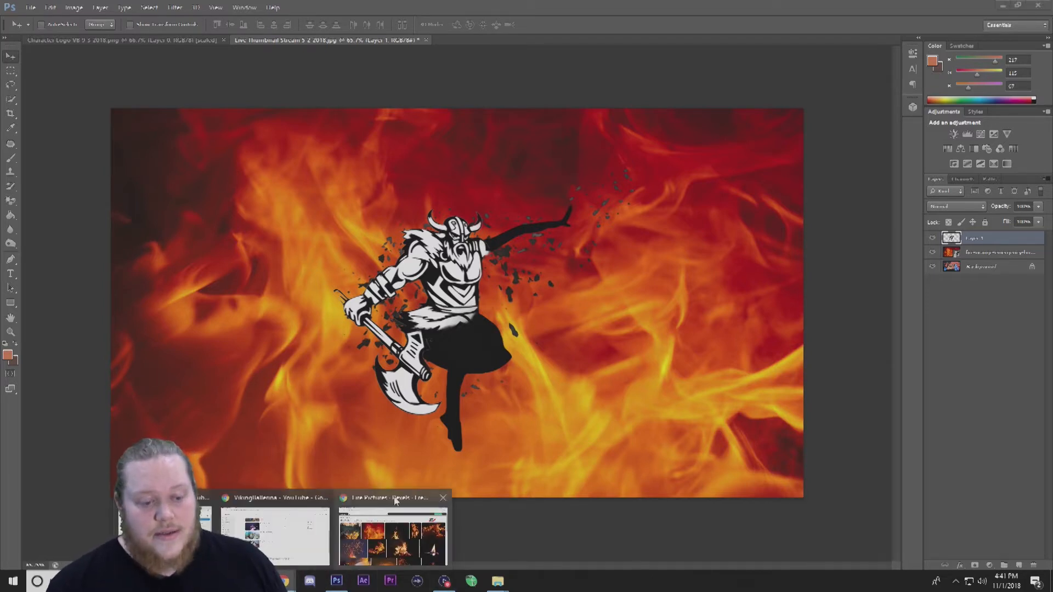
click(395, 502)
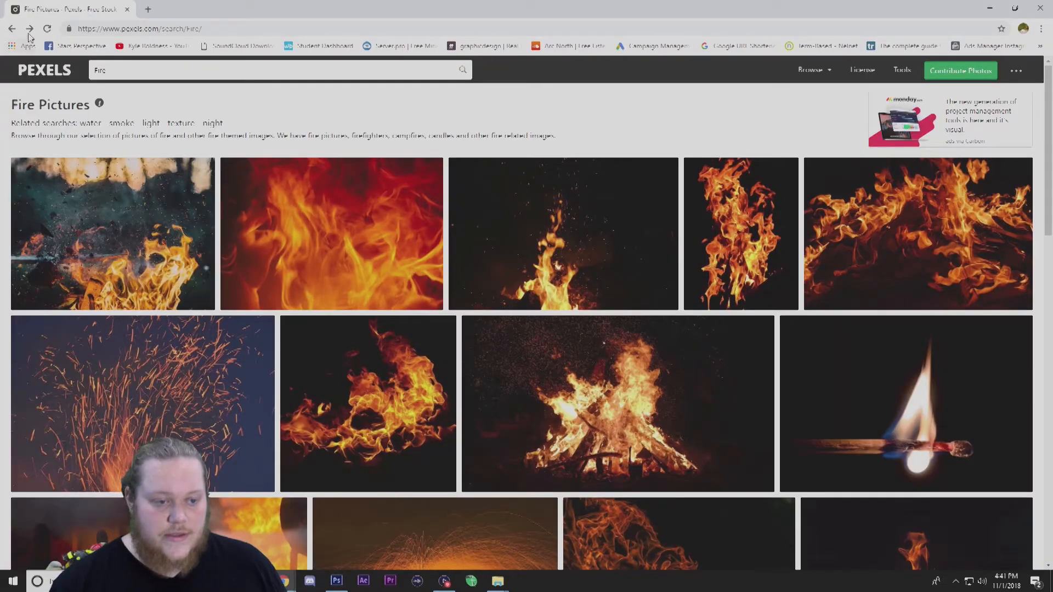
click(12, 28)
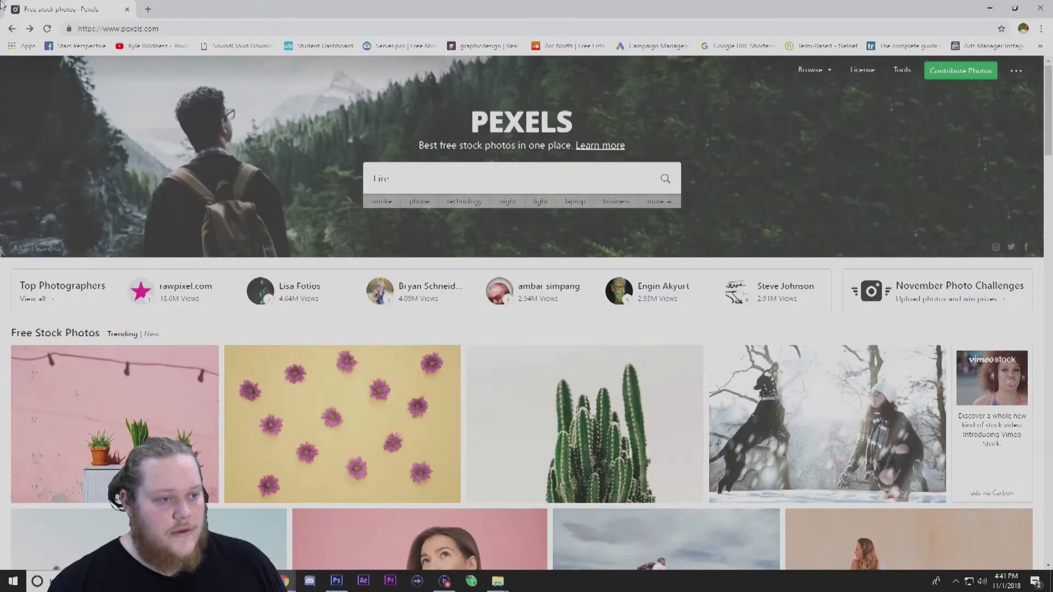
click(11, 28)
click(219, 29)
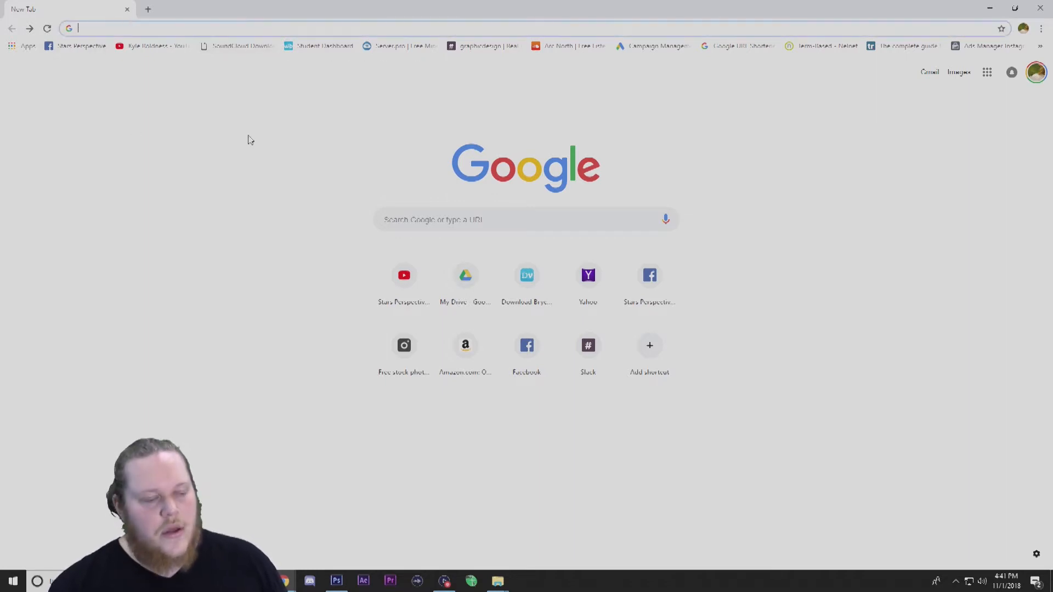
Search Google for "Simba Lion king png".
click(497, 222)
click(215, 115)
click(447, 226)
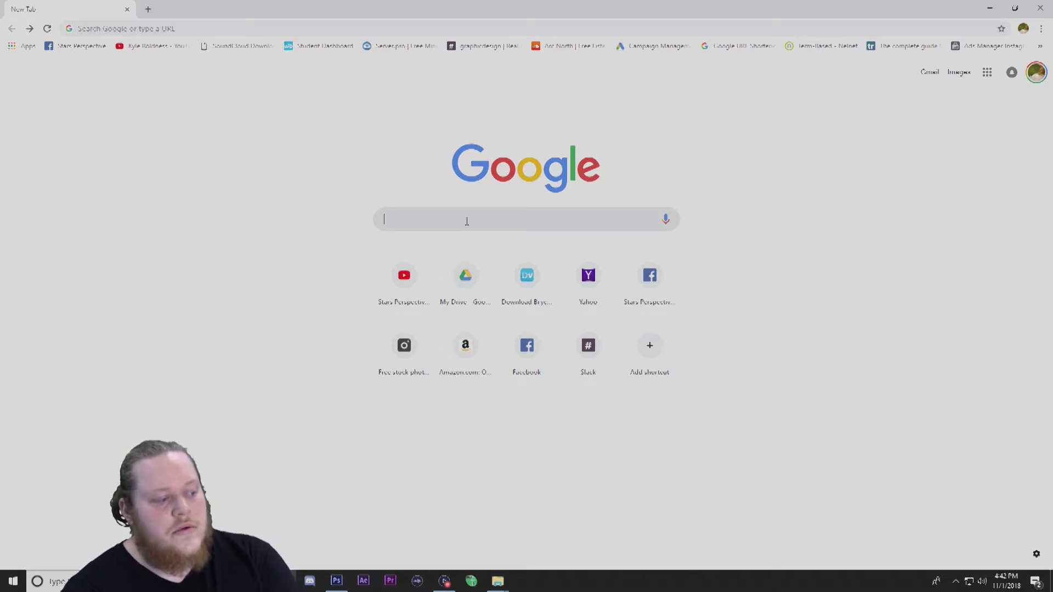
text(Sim)
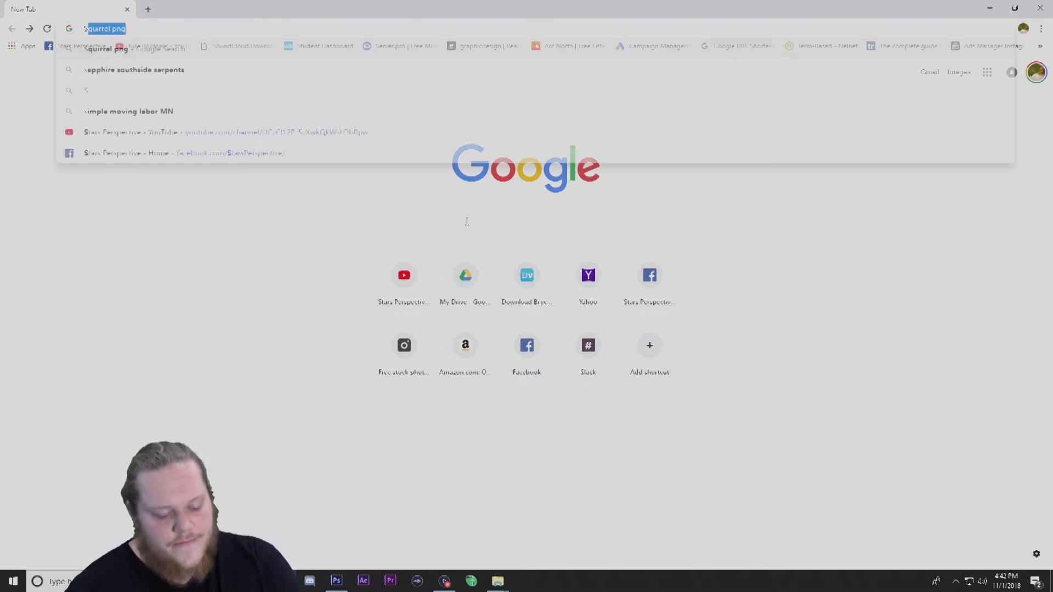
key(BackSpace)
text(b)
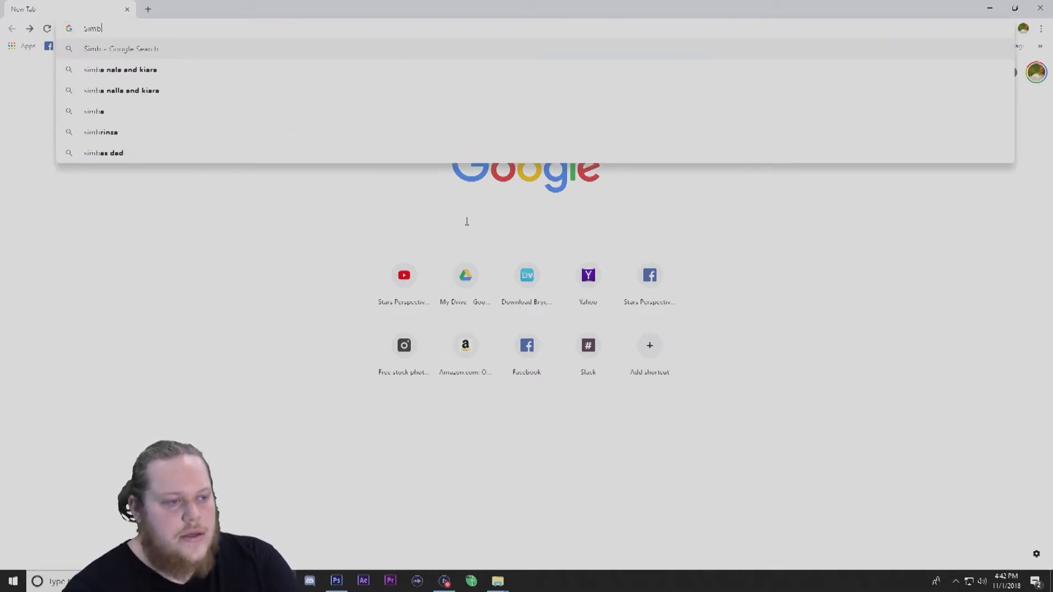
text(a Lion king)
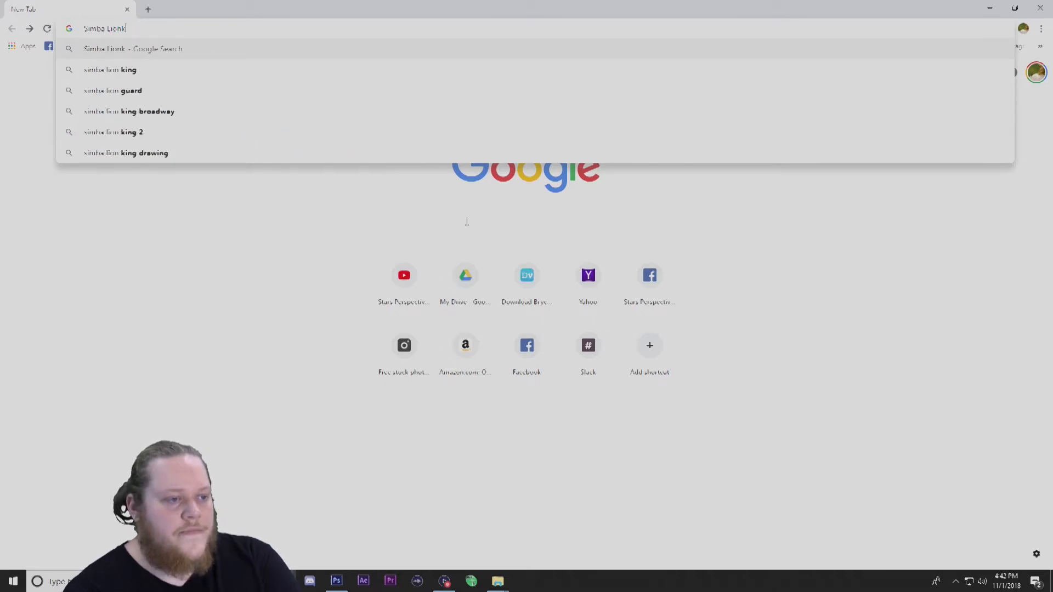
text( png)
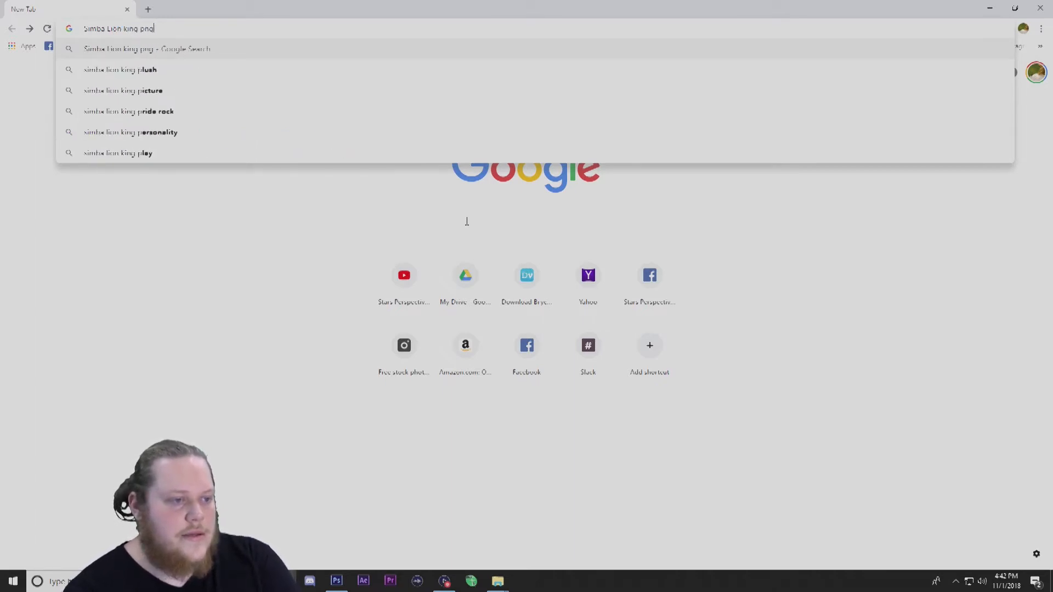
key(Return)
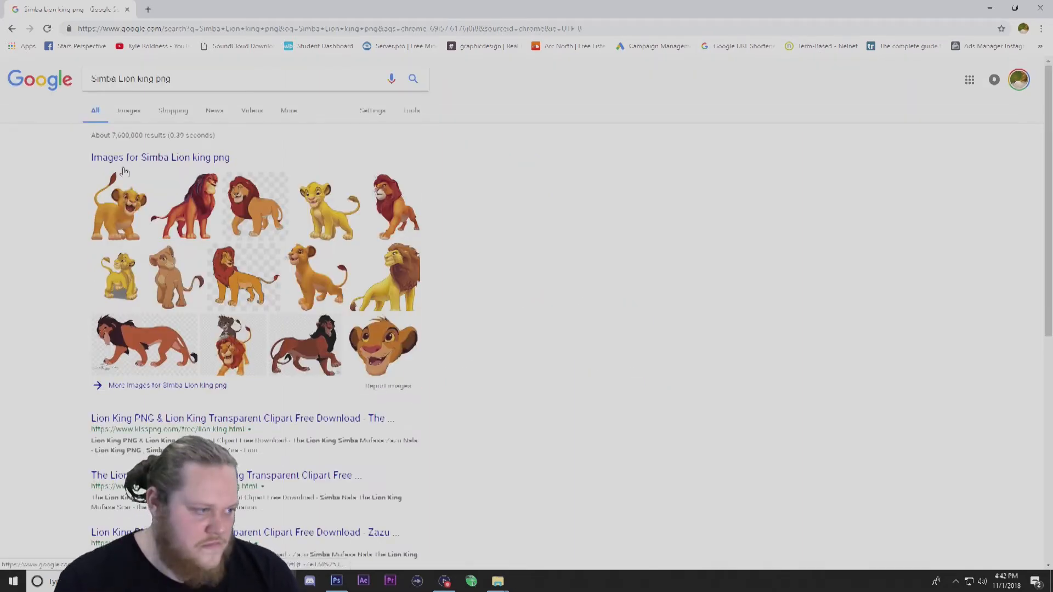
Show image results for the search, filtered to large size.
click(132, 112)
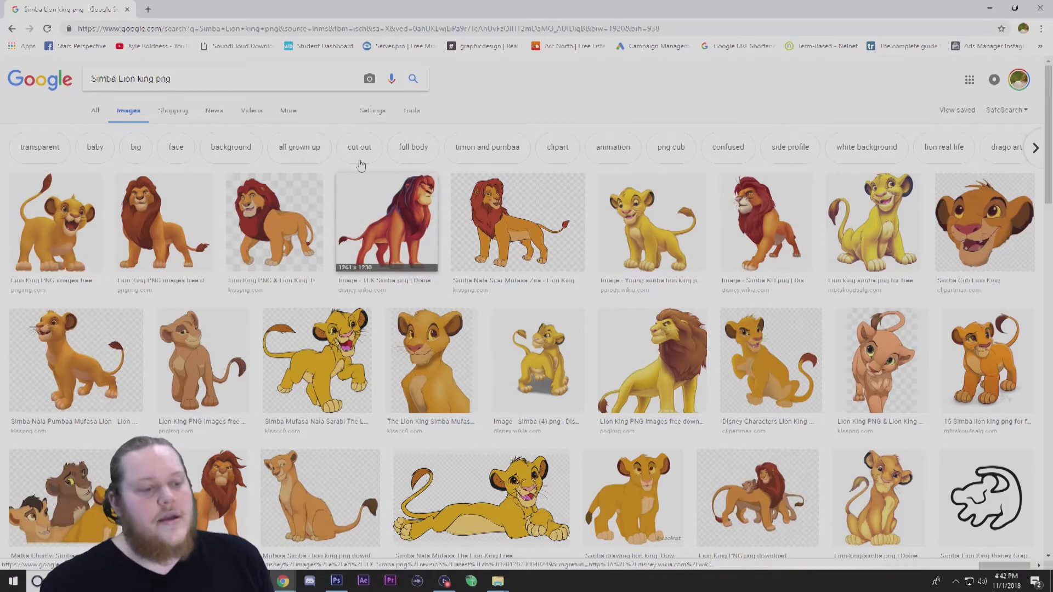
click(412, 112)
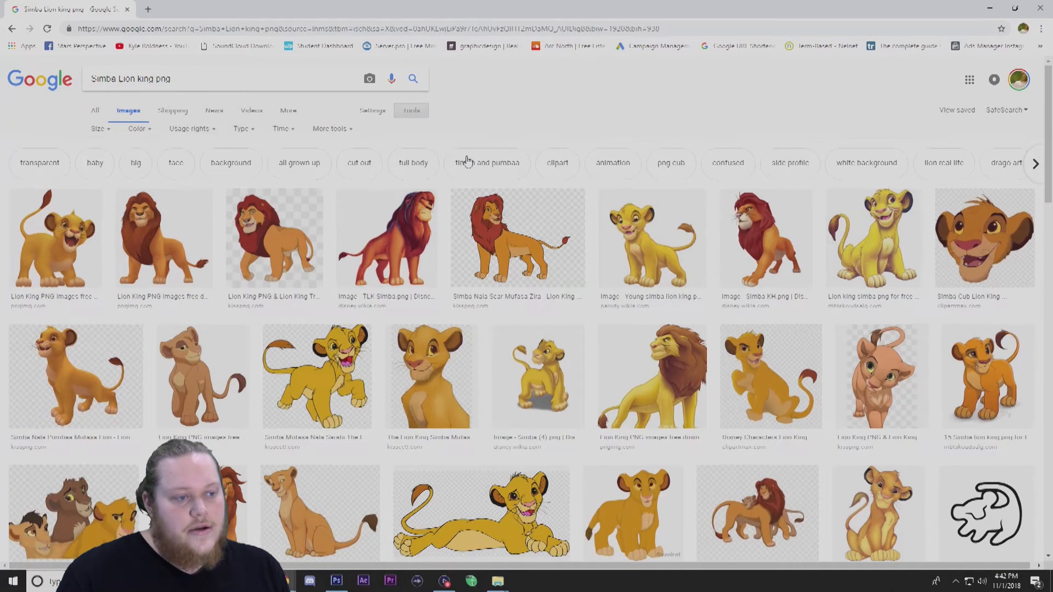
click(106, 137)
click(103, 166)
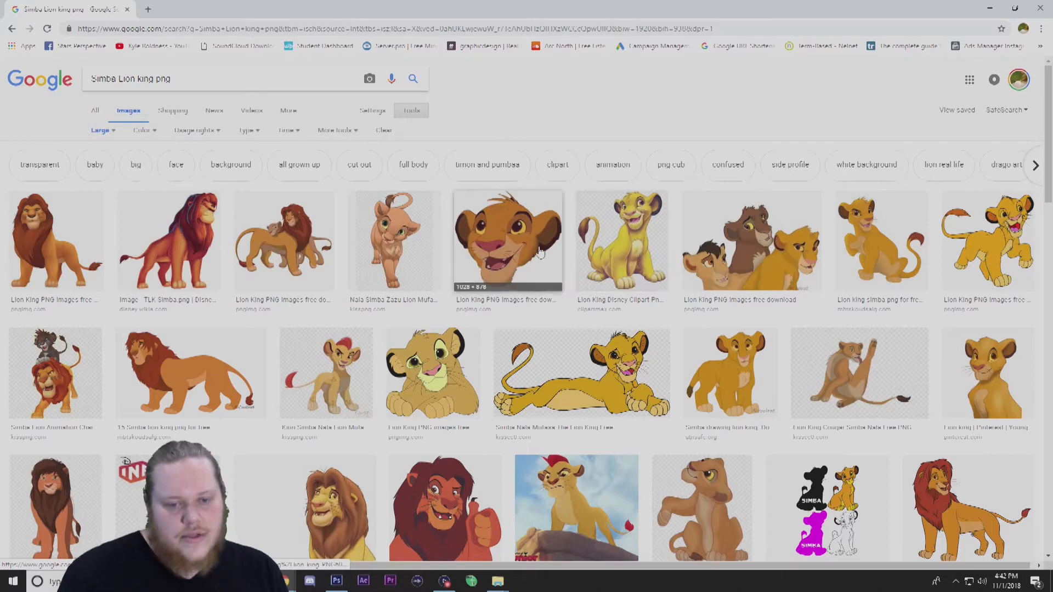
Save the standing adult Simba PNG to the Desktop as TLK_Simba.
click(182, 247)
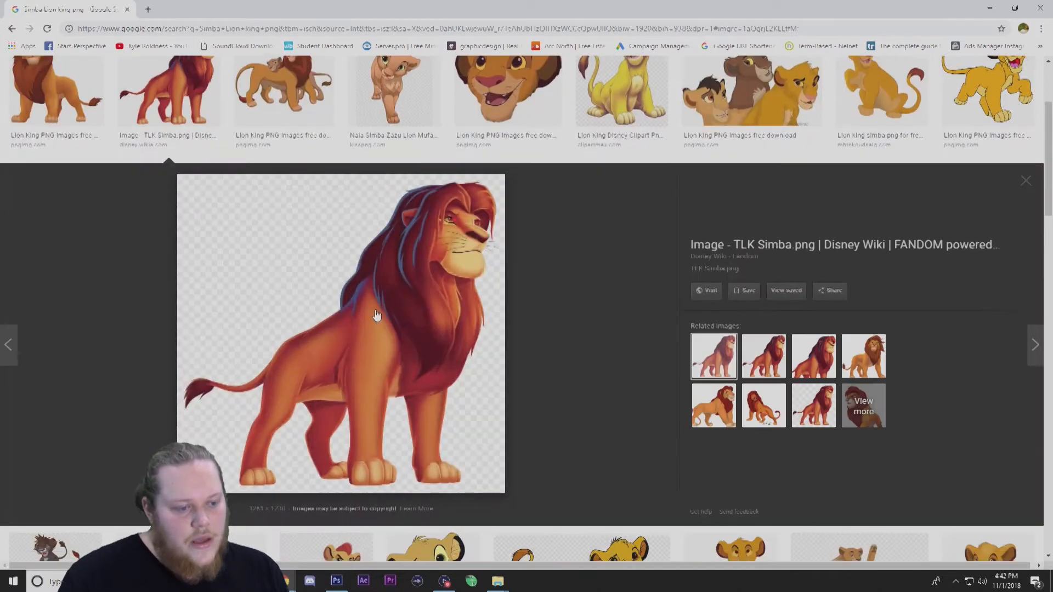
right_click(354, 333)
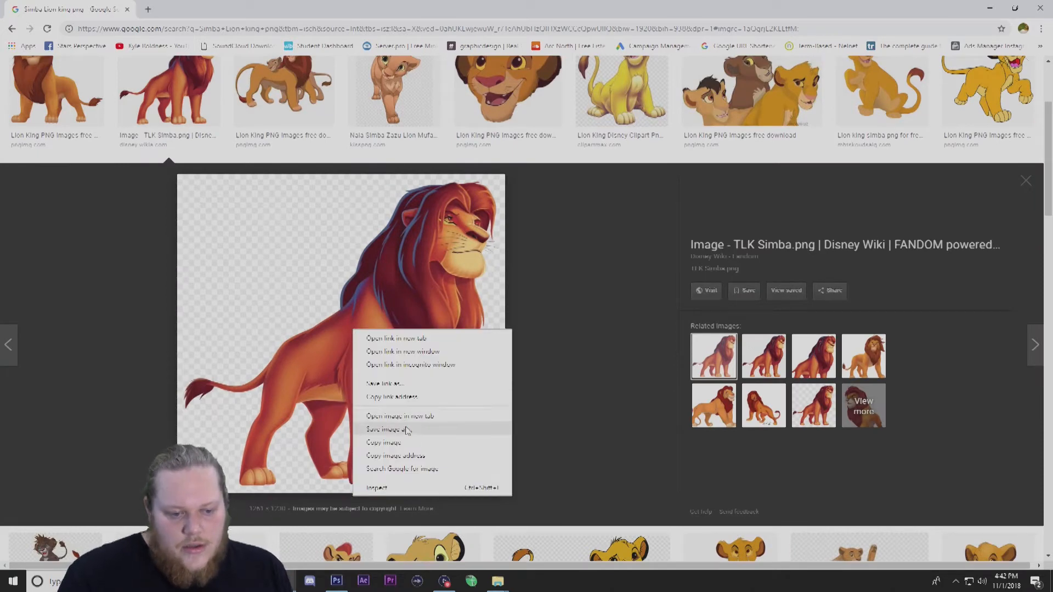
click(407, 430)
scroll(55, 121, up, 3)
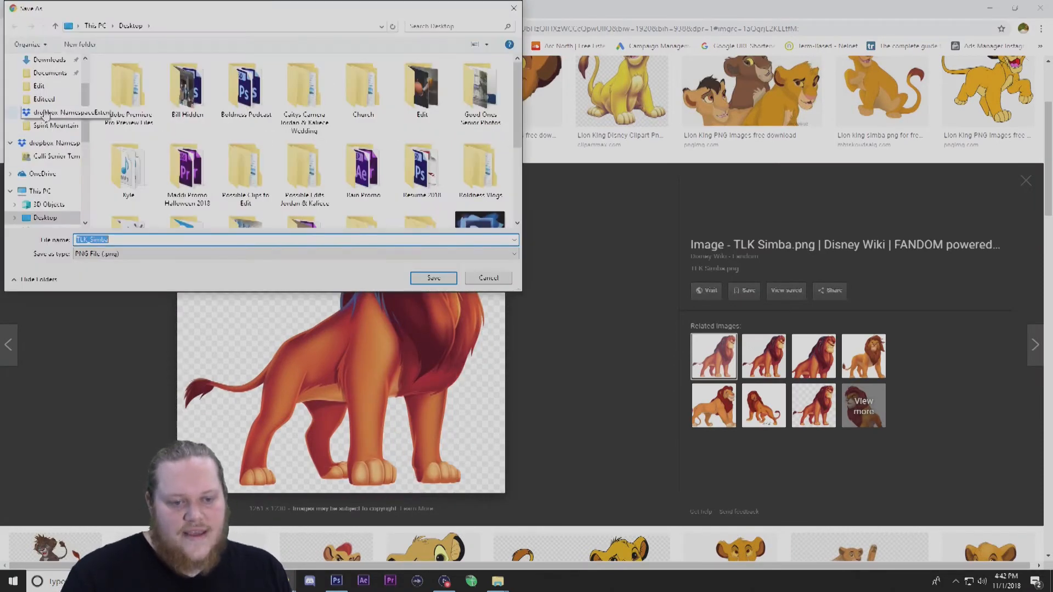
click(45, 81)
scroll(300, 155, down, 3)
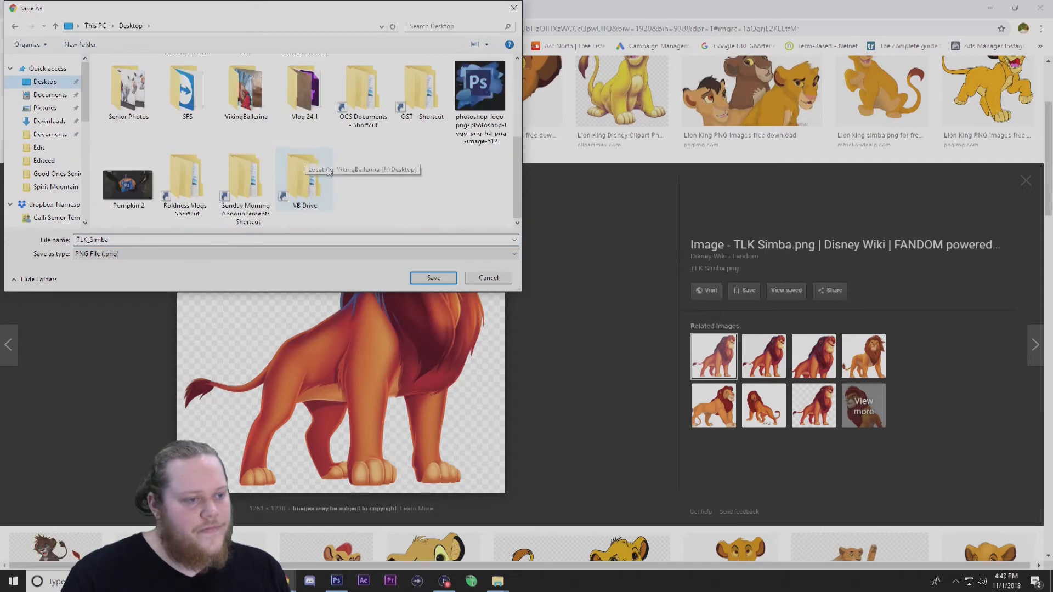
click(439, 282)
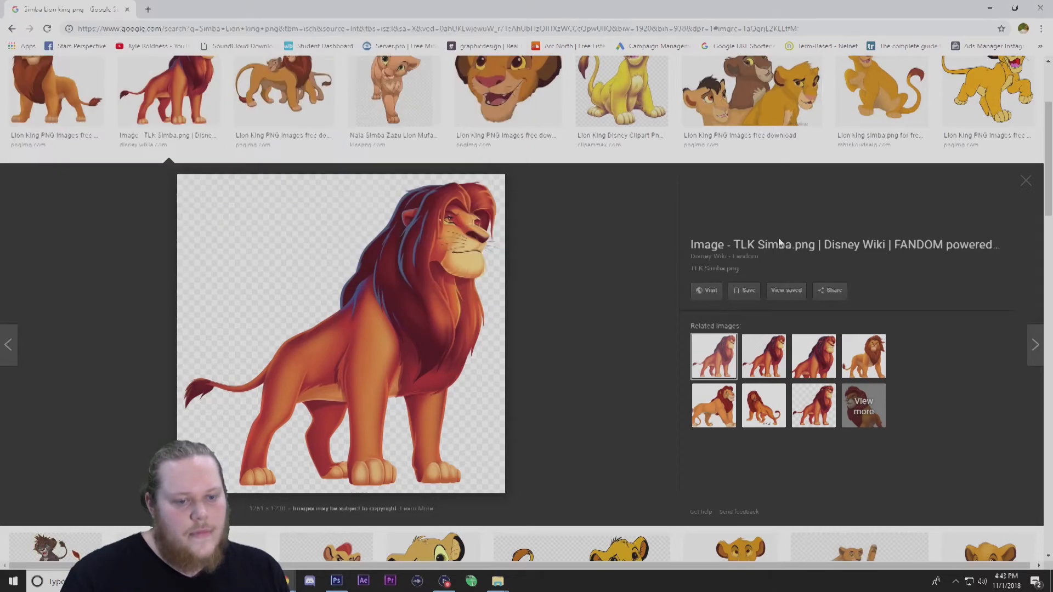
Close the preview and save the lying cub Simba image to the Desktop.
click(1025, 181)
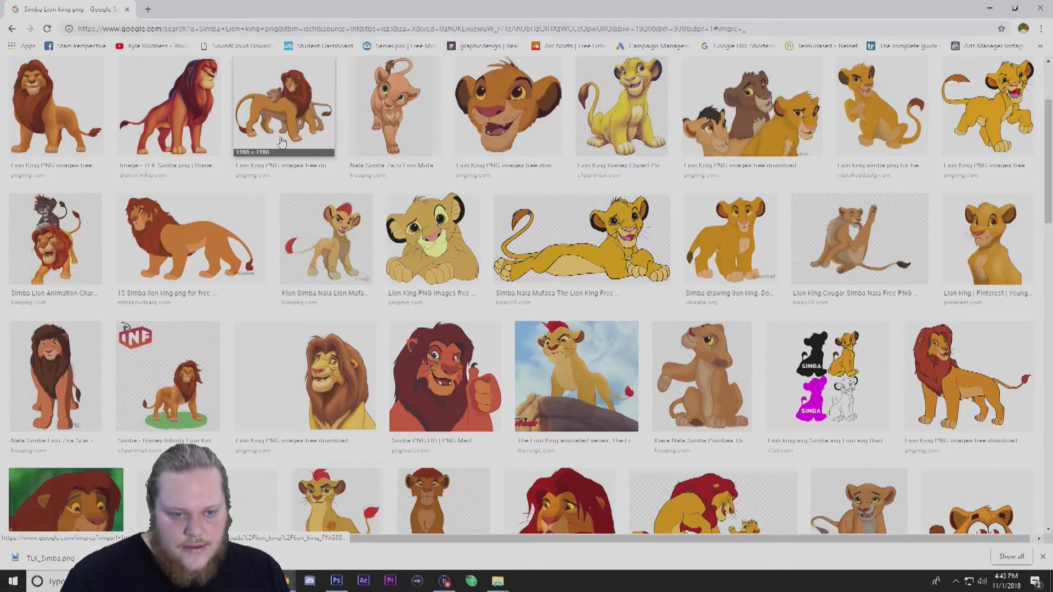
click(608, 255)
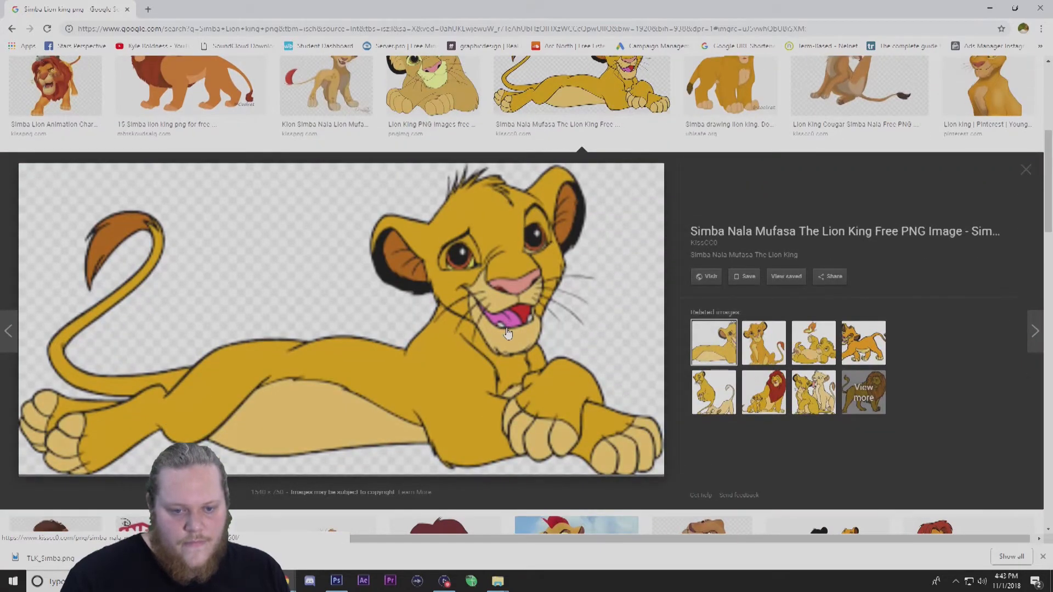
right_click(423, 363)
click(475, 463)
scroll(267, 163, down, 5)
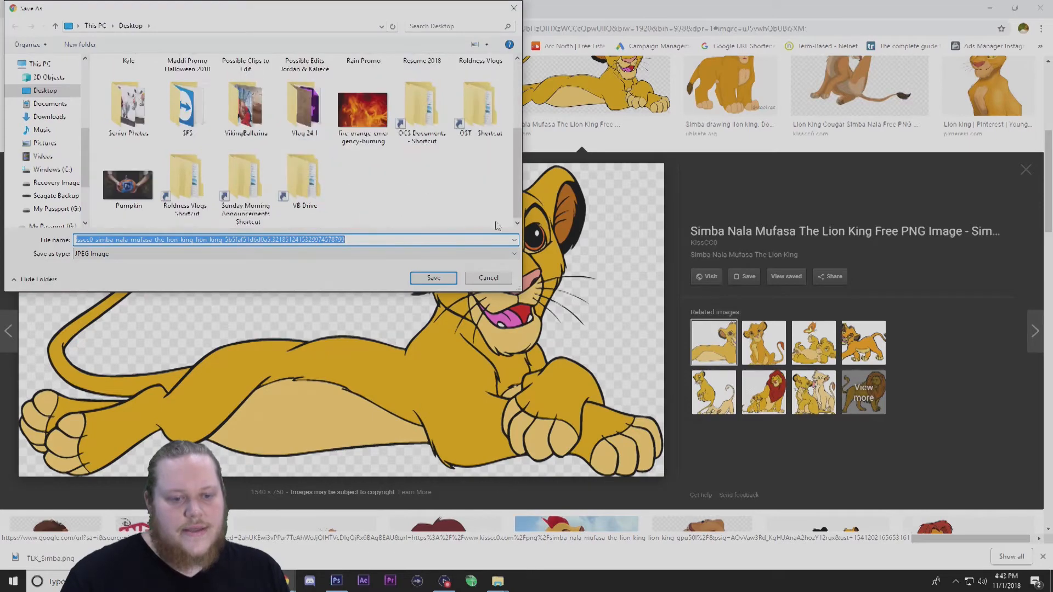
click(376, 174)
click(433, 278)
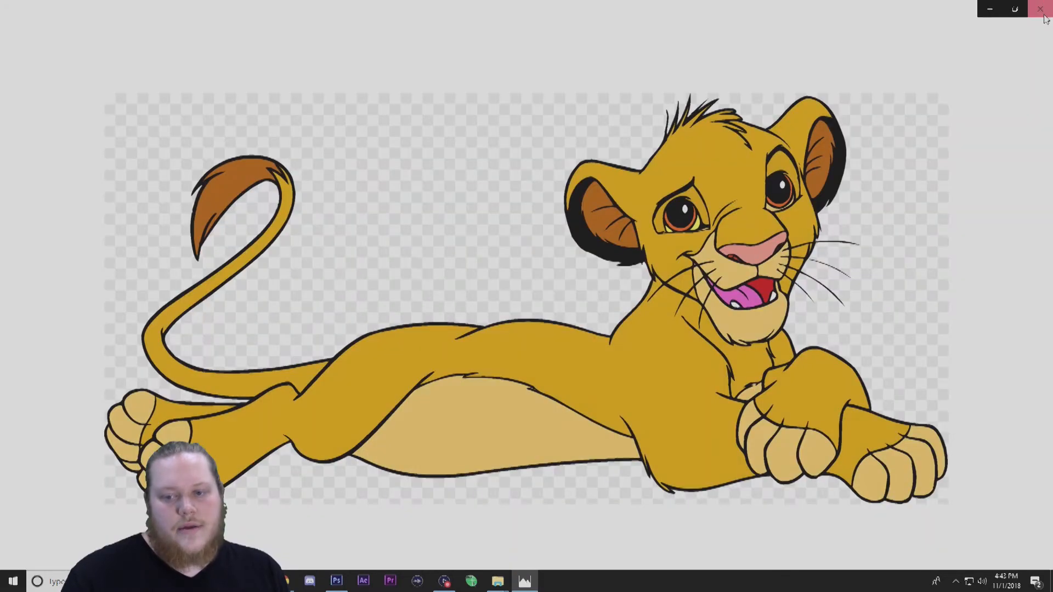
click(1041, 6)
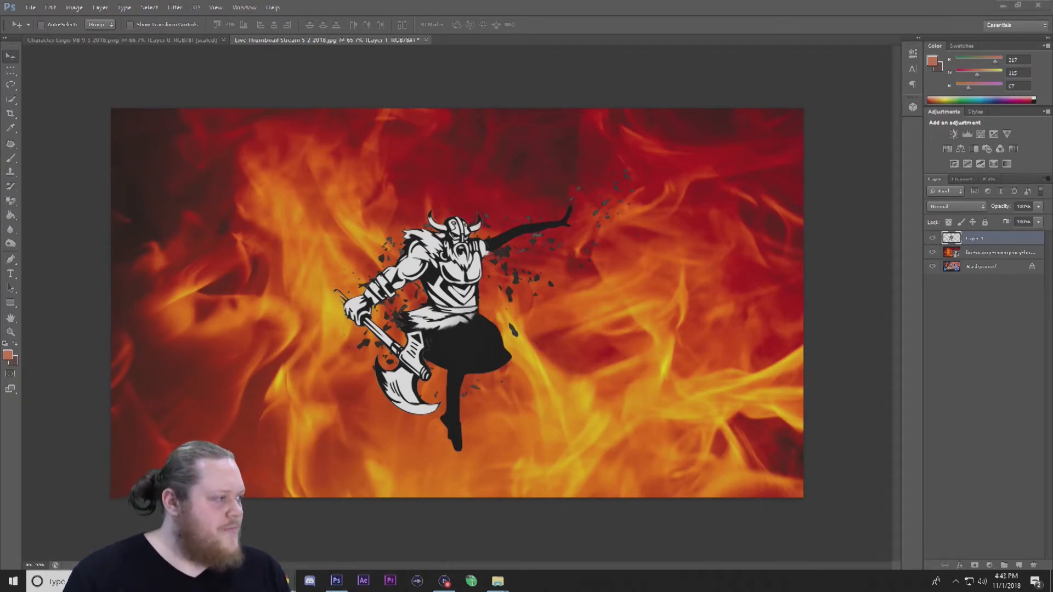
drag(1052, 156, 385, 83)
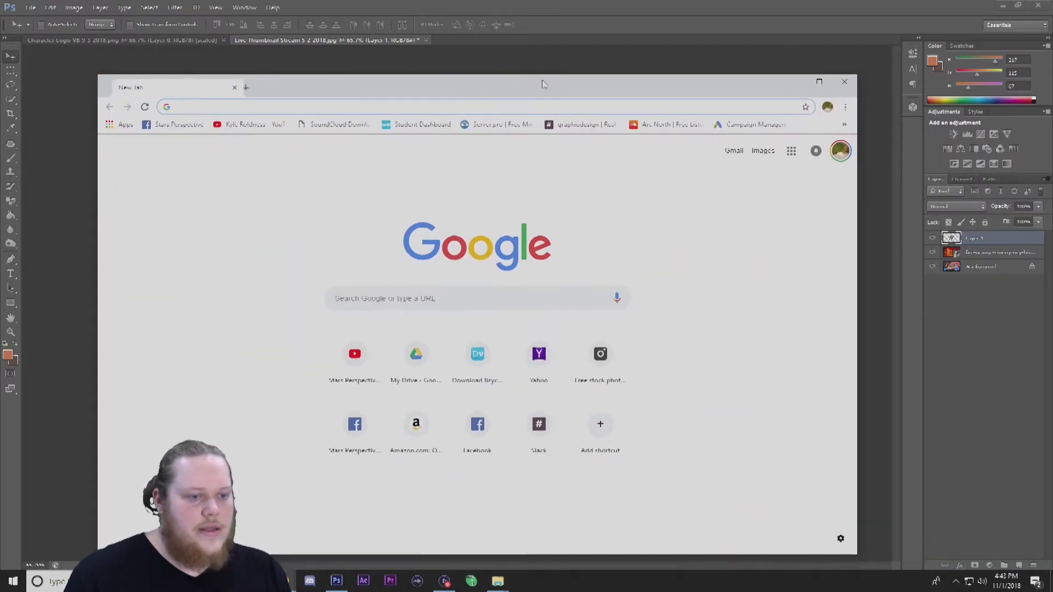
double_click(543, 82)
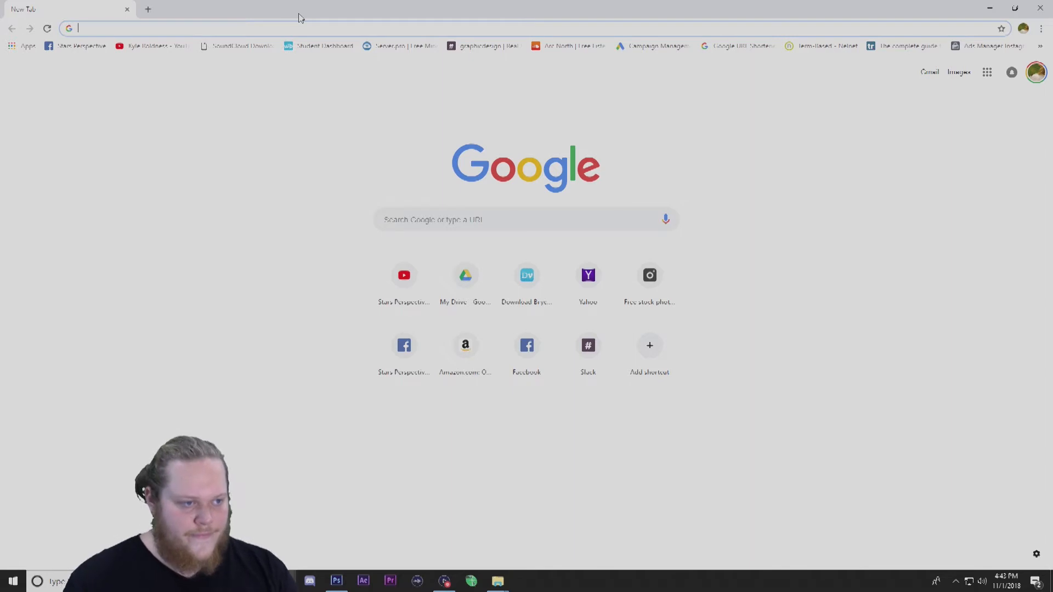
Open pexels.com and search its photos for "africa".
text(Pexels.com)
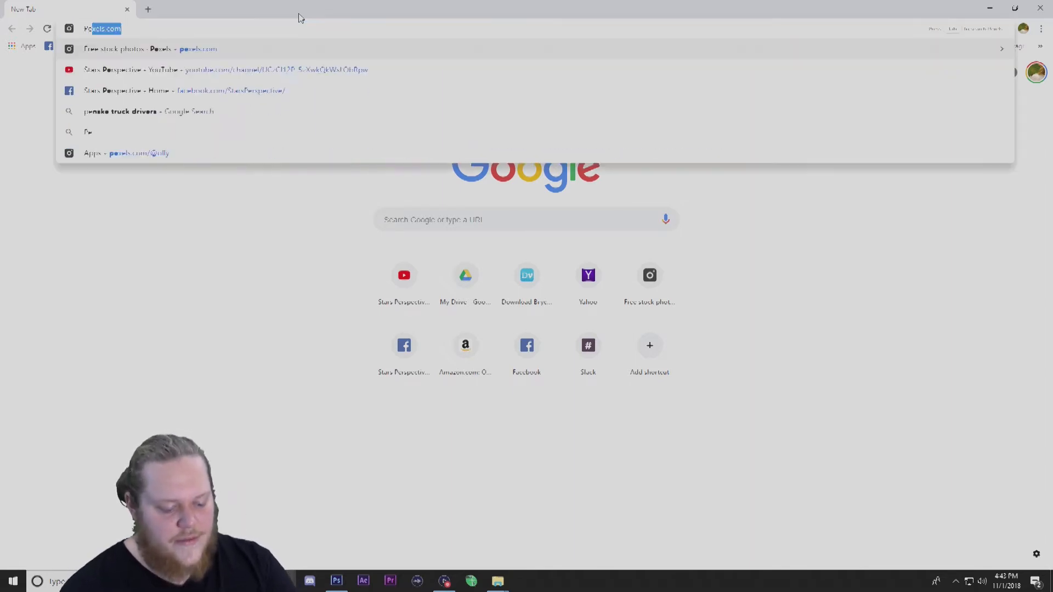
key(Return)
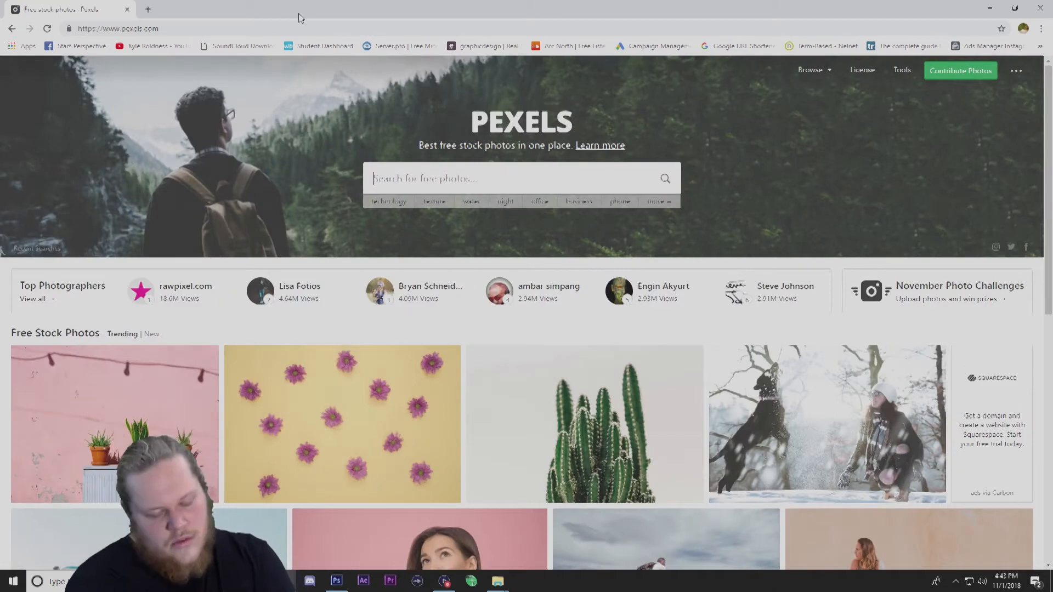
click(511, 178)
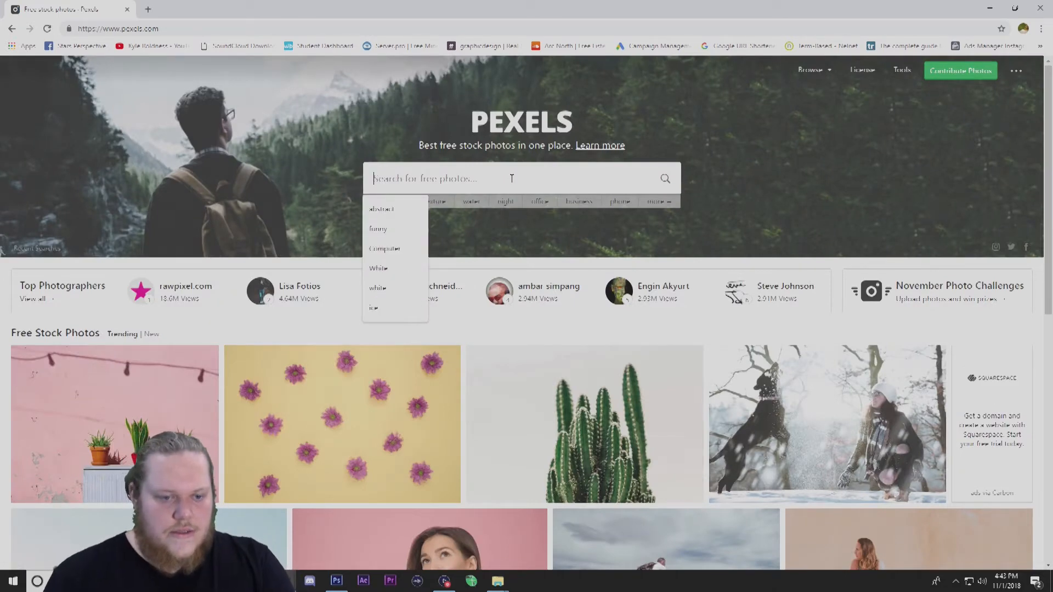
text(africa)
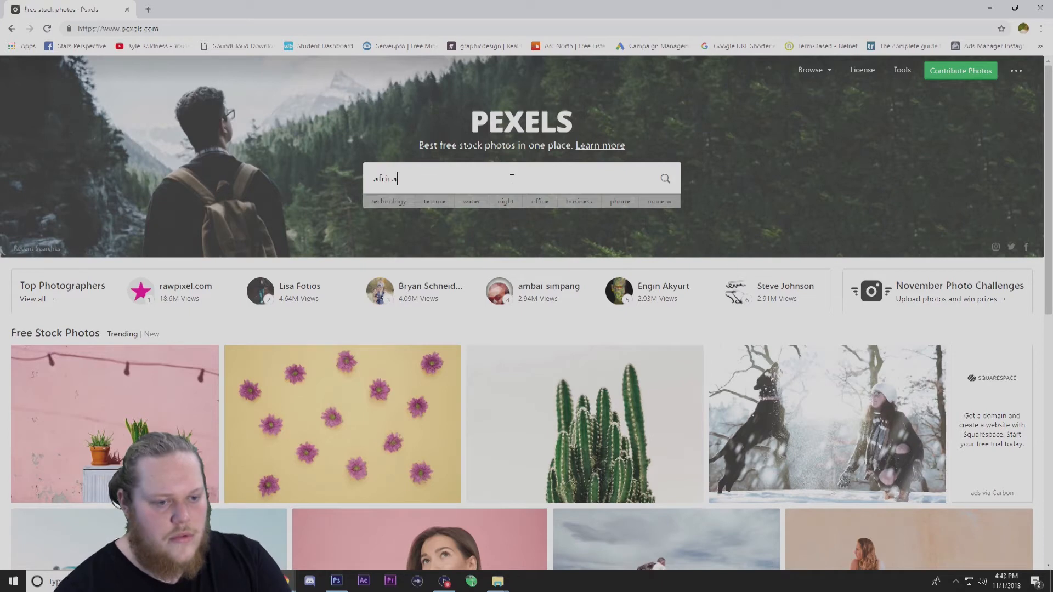
key(Return)
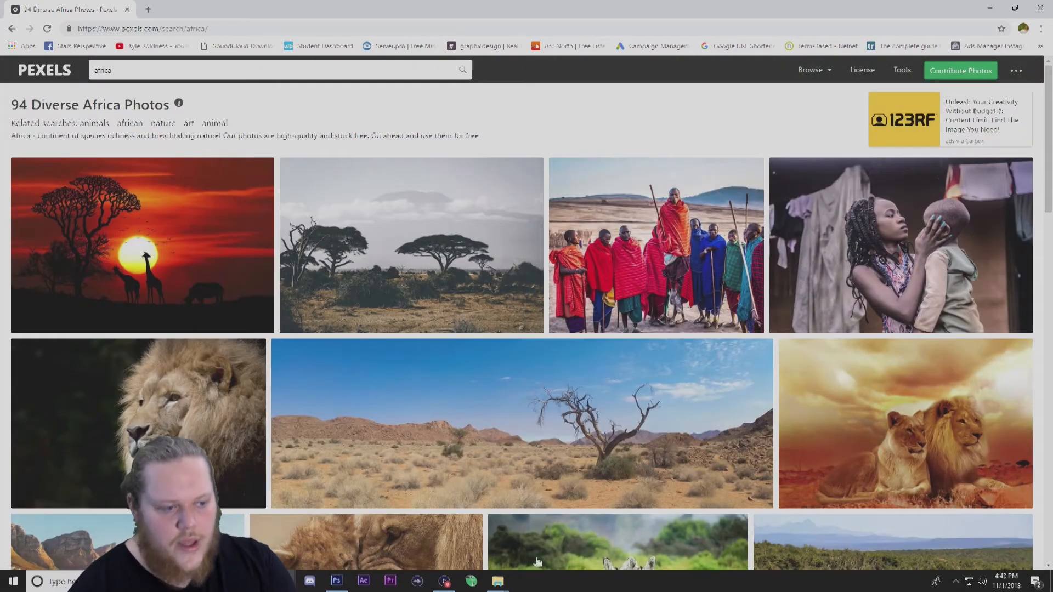
Save the desert landscape photo with the bare tree to the Desktop and close the photo.
click(546, 428)
right_click(378, 273)
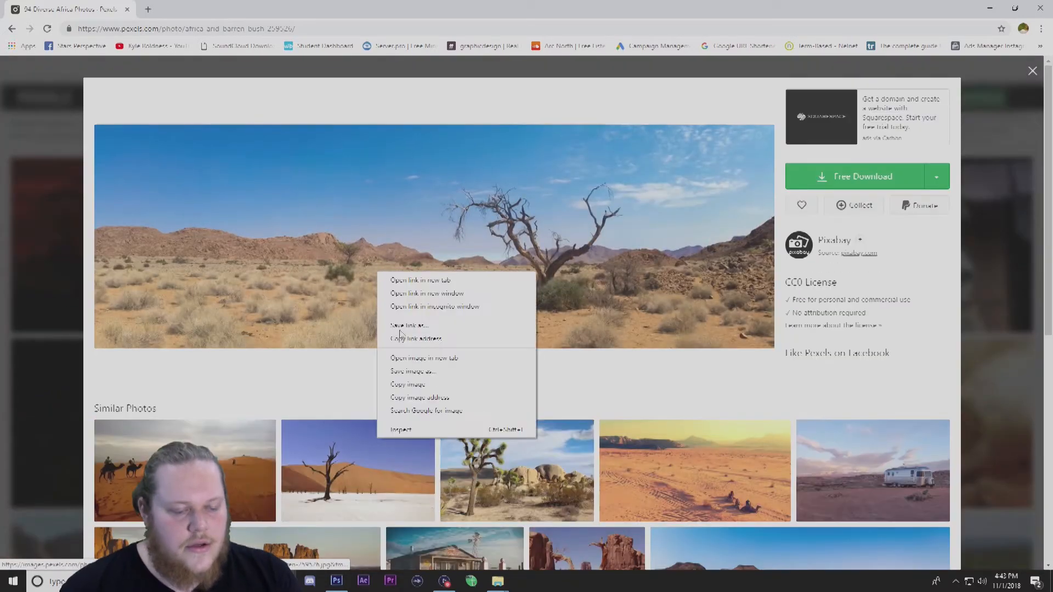
click(436, 371)
scroll(390, 195, down, 1)
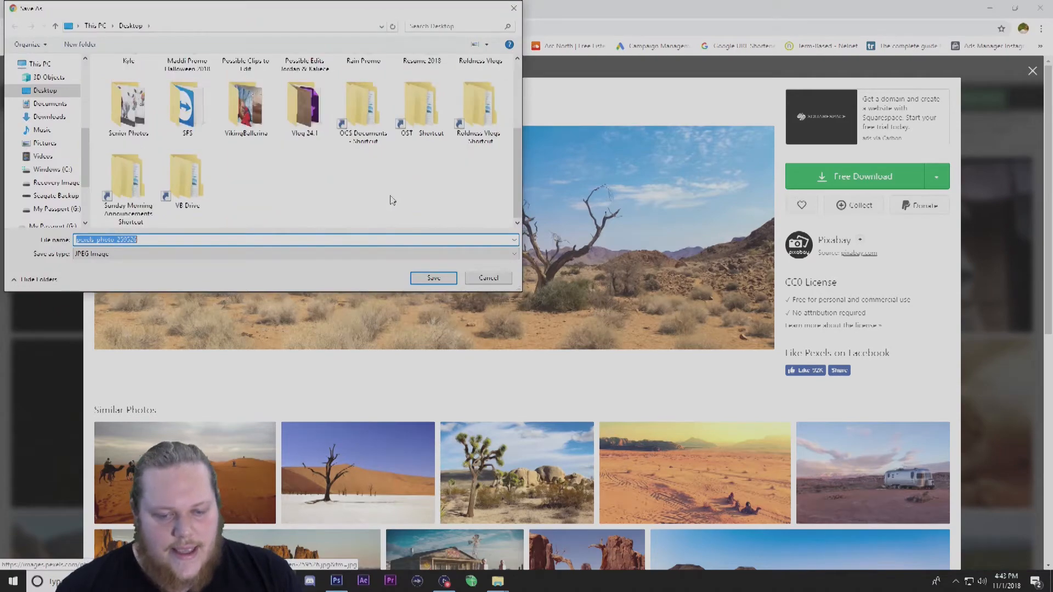
click(434, 278)
click(1023, 78)
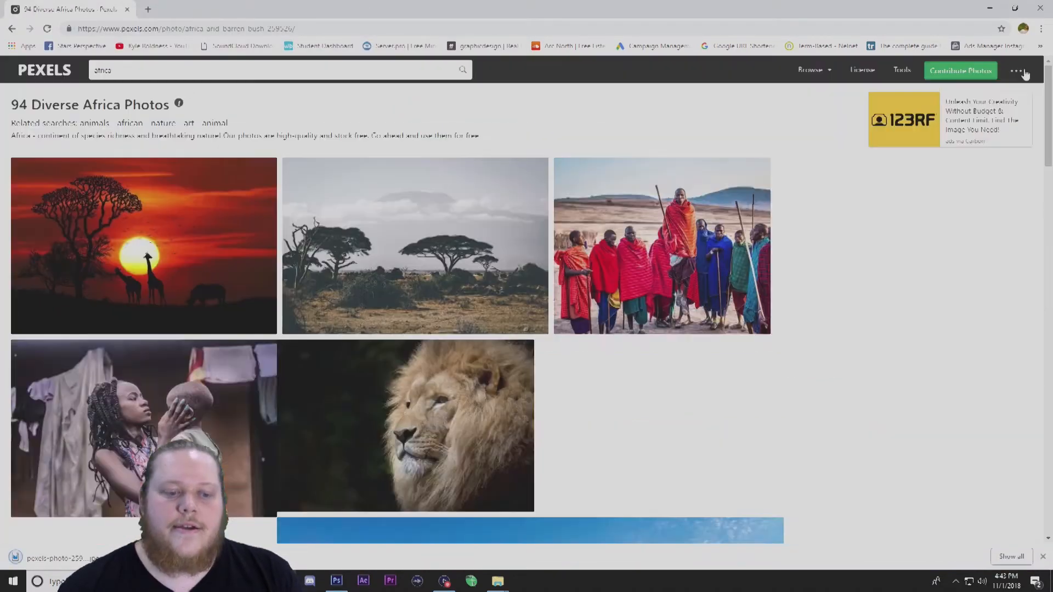
Switch to Photoshop and close the open thumbnail document without saving its changes.
click(992, 9)
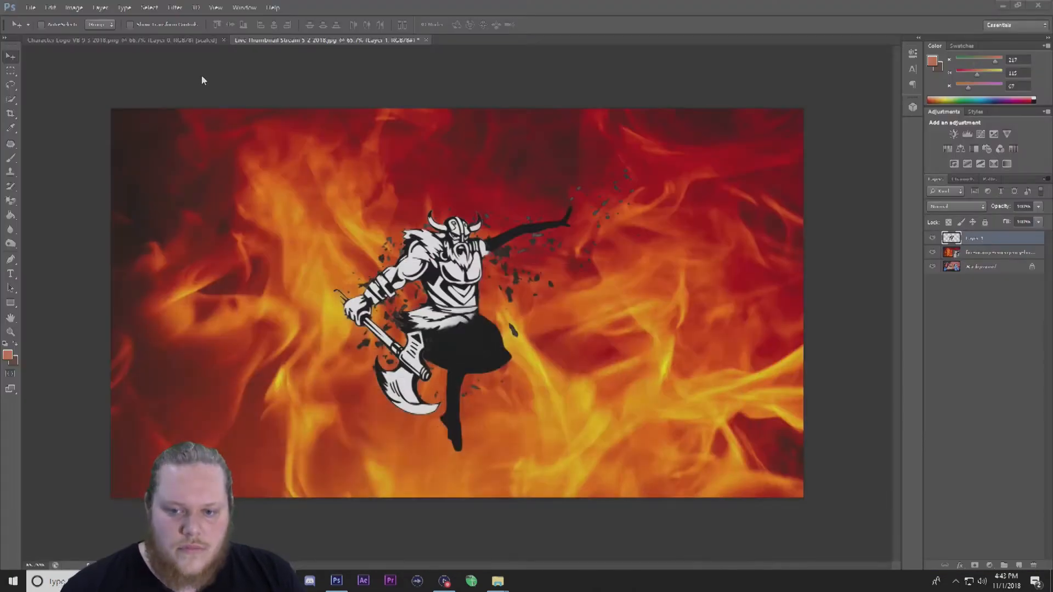
click(426, 39)
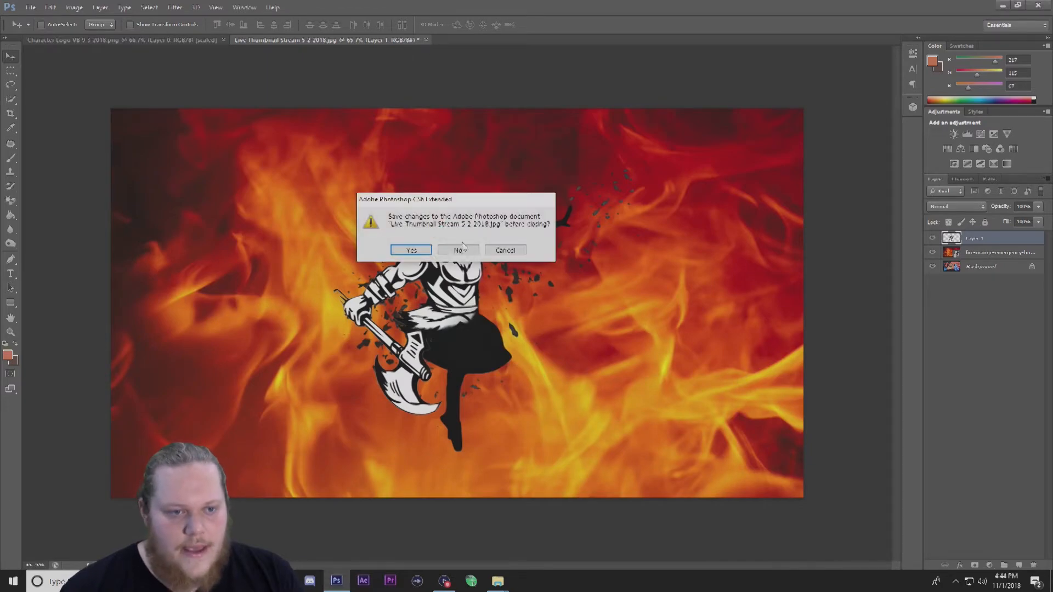
click(458, 250)
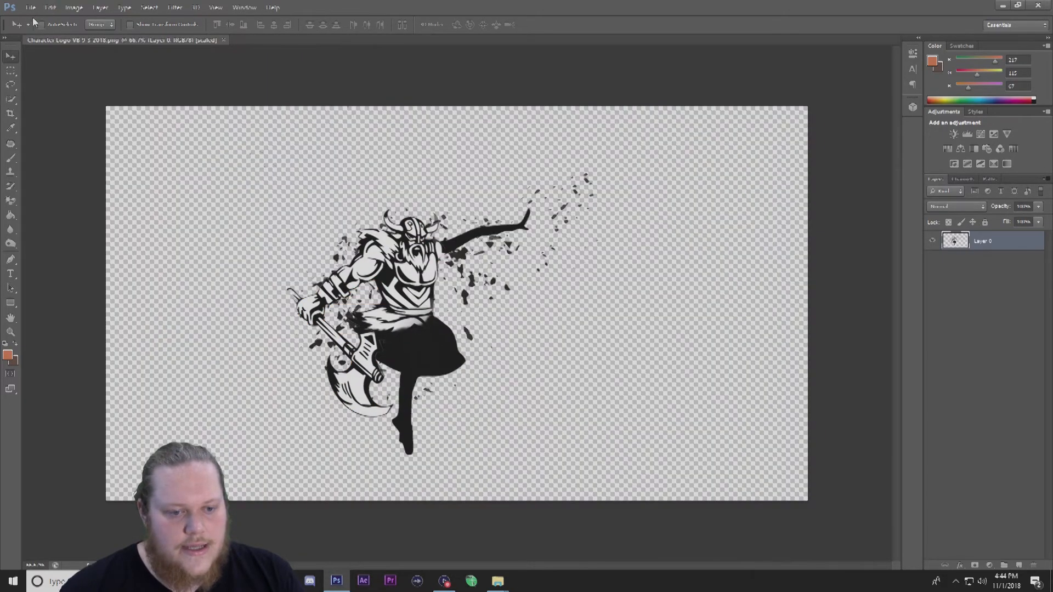
Create a new document 1920 by 1080 pixels.
click(31, 7)
click(32, 20)
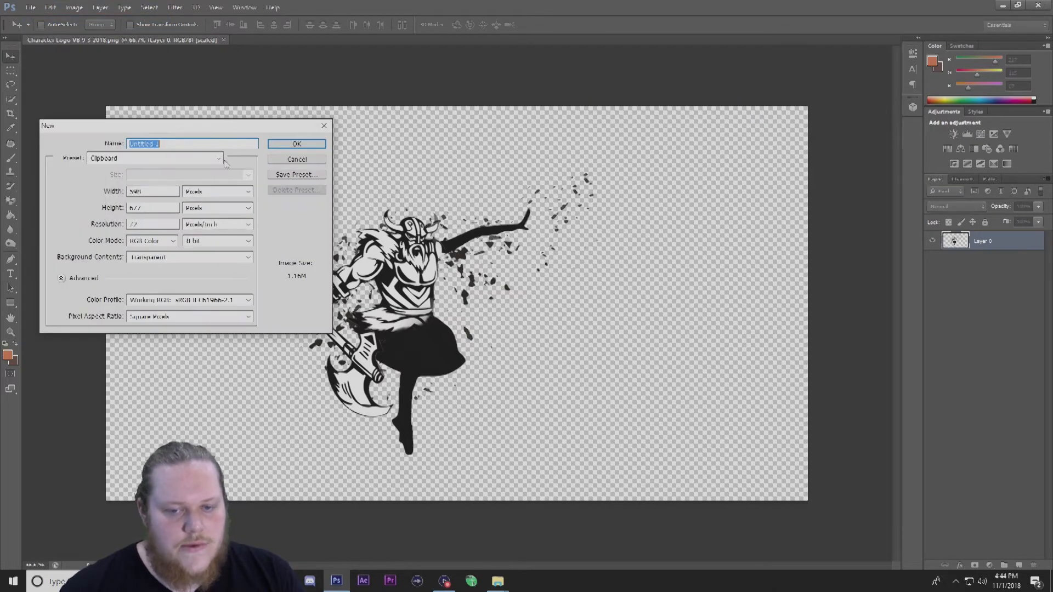
click(153, 192)
key(BackSpace)
key(BackSpace)
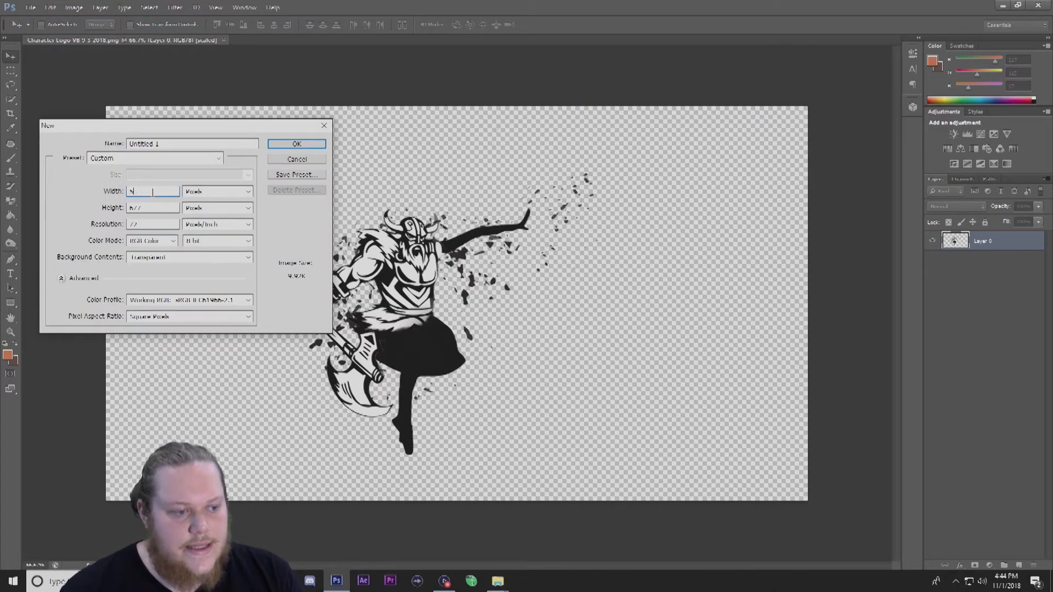
text(1920)
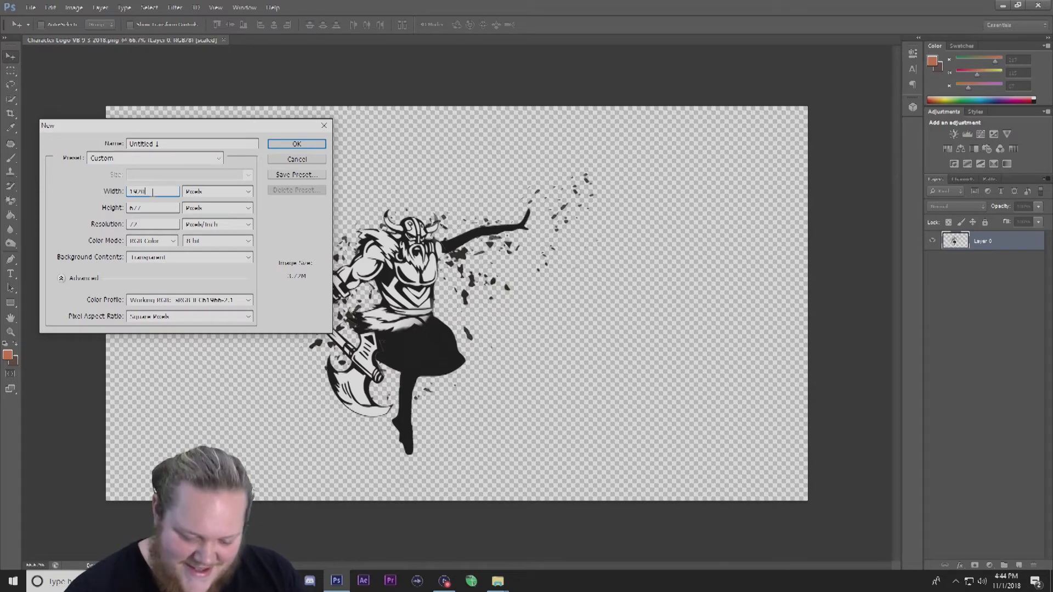
key(Tab)
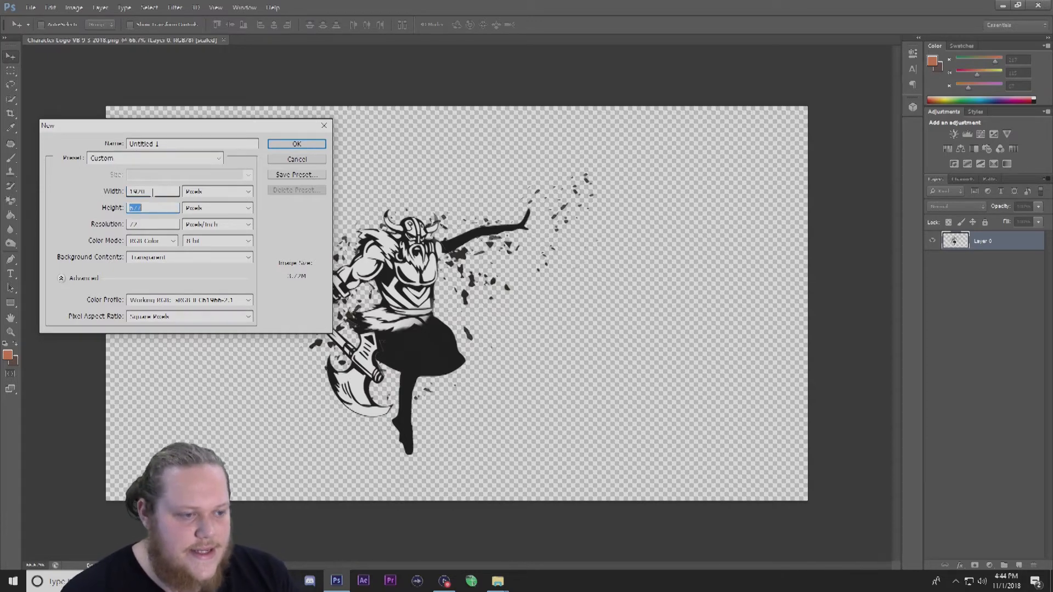
text(1080)
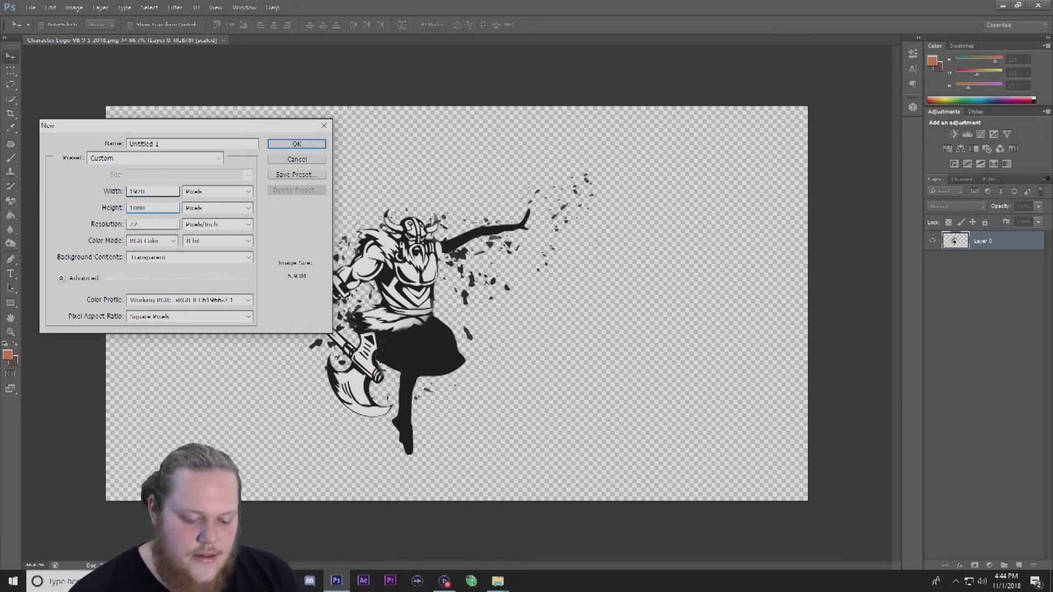
click(296, 144)
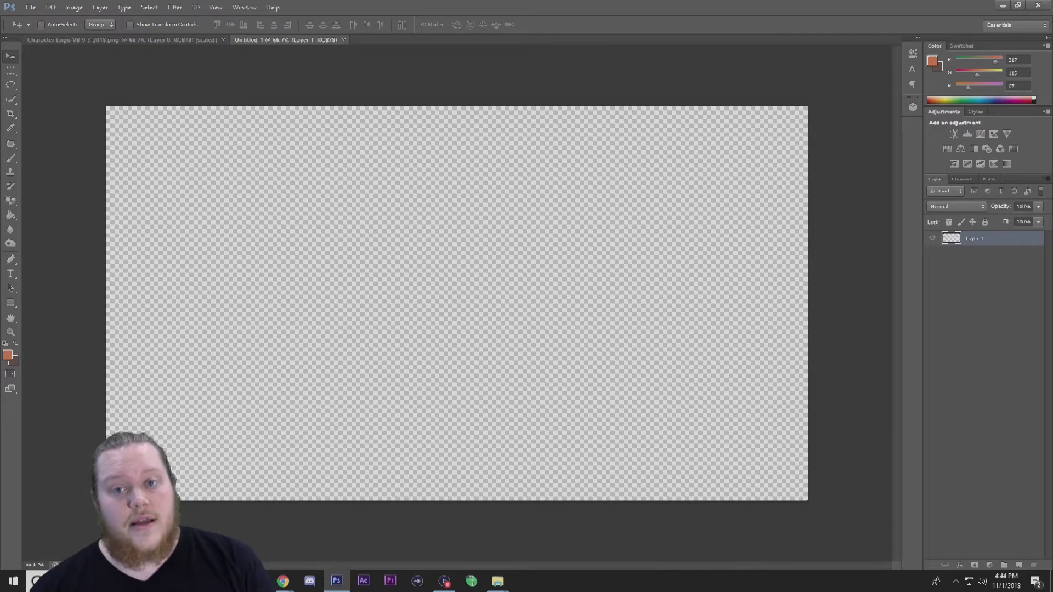
Place the desert landscape photo from the Desktop into the document and scale it to fill the canvas.
click(1018, 6)
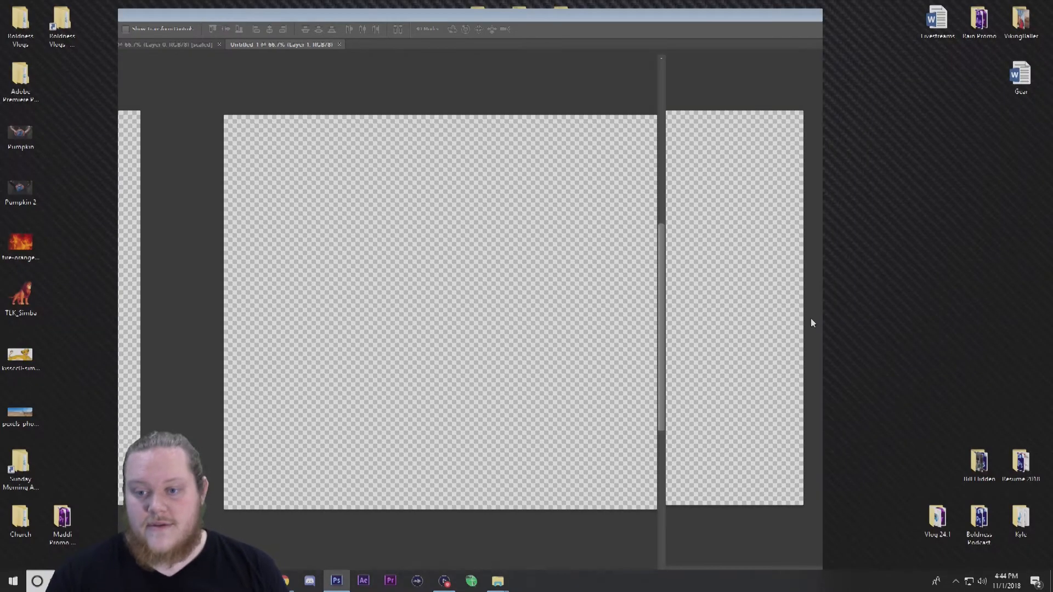
click(25, 414)
drag(26, 412, 398, 322)
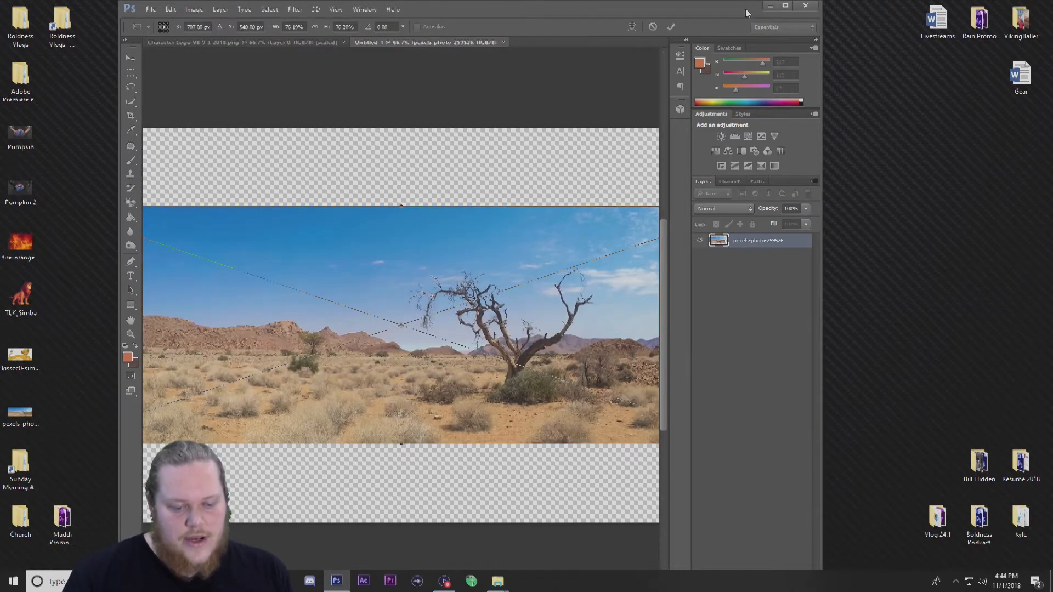
click(785, 5)
drag(715, 186, 884, 105)
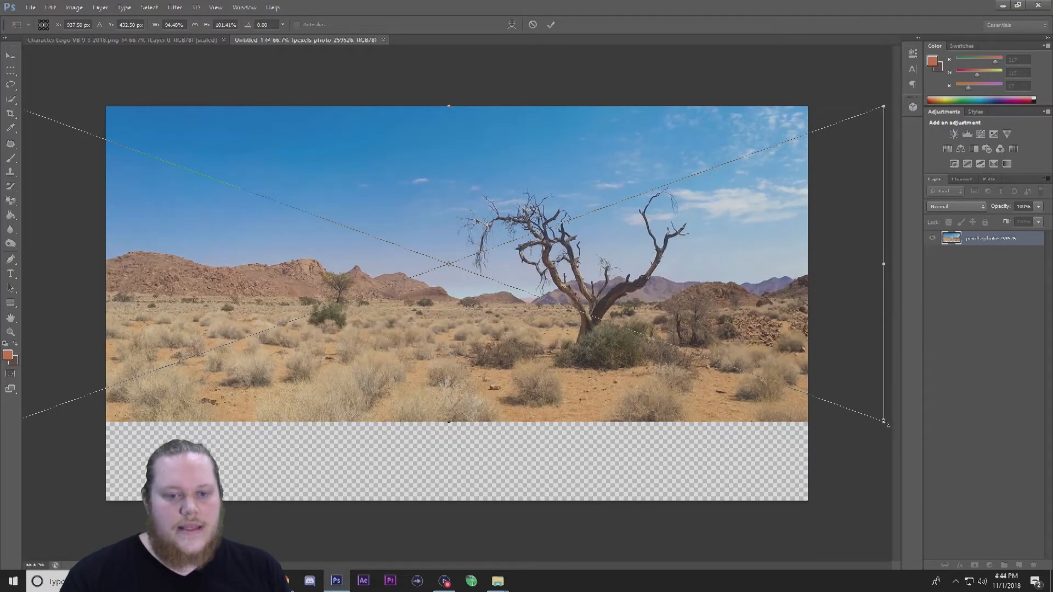
drag(884, 423, 1019, 502)
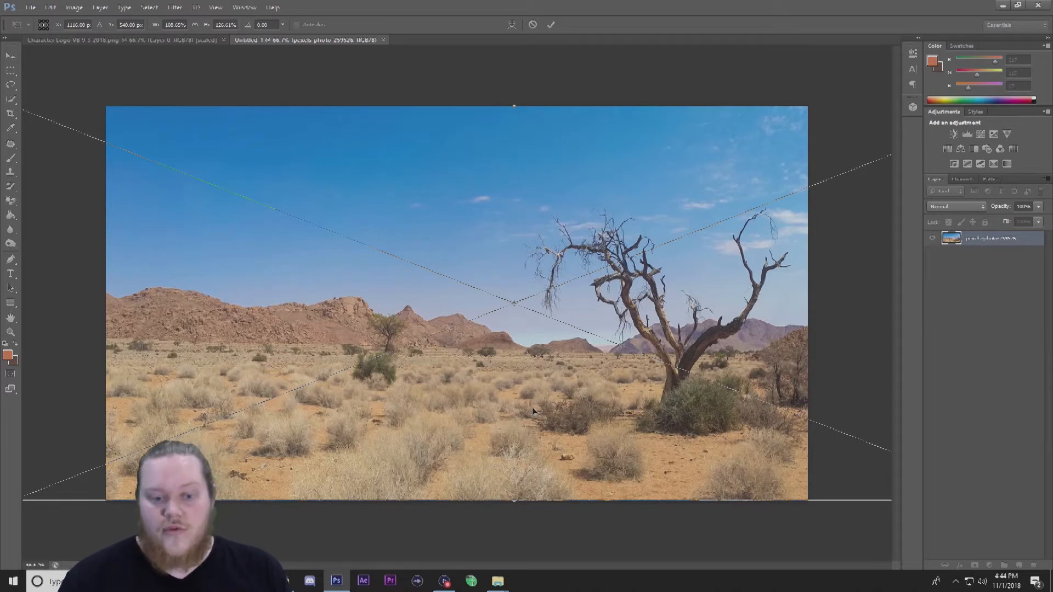
key(Return)
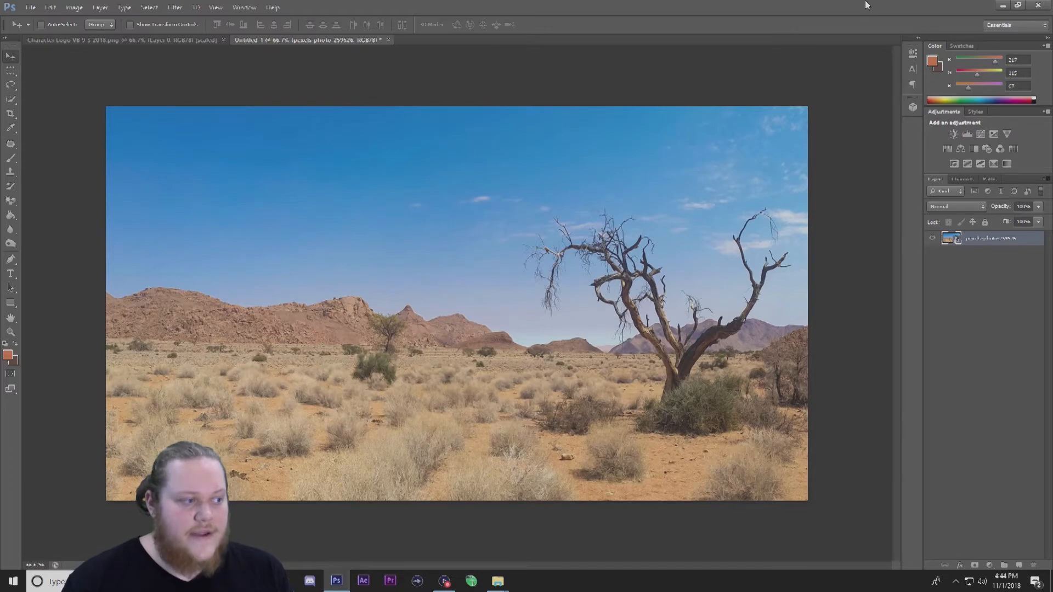
Place the TLK_Simba image into the document, enlarge it, and position it in the lower left foreground.
click(1017, 5)
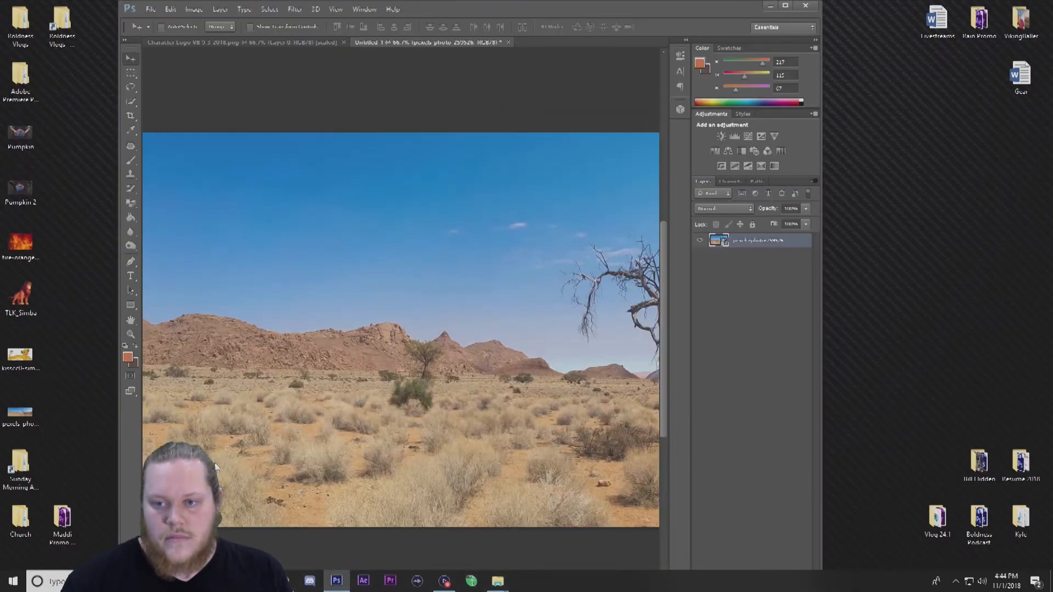
drag(22, 299, 380, 340)
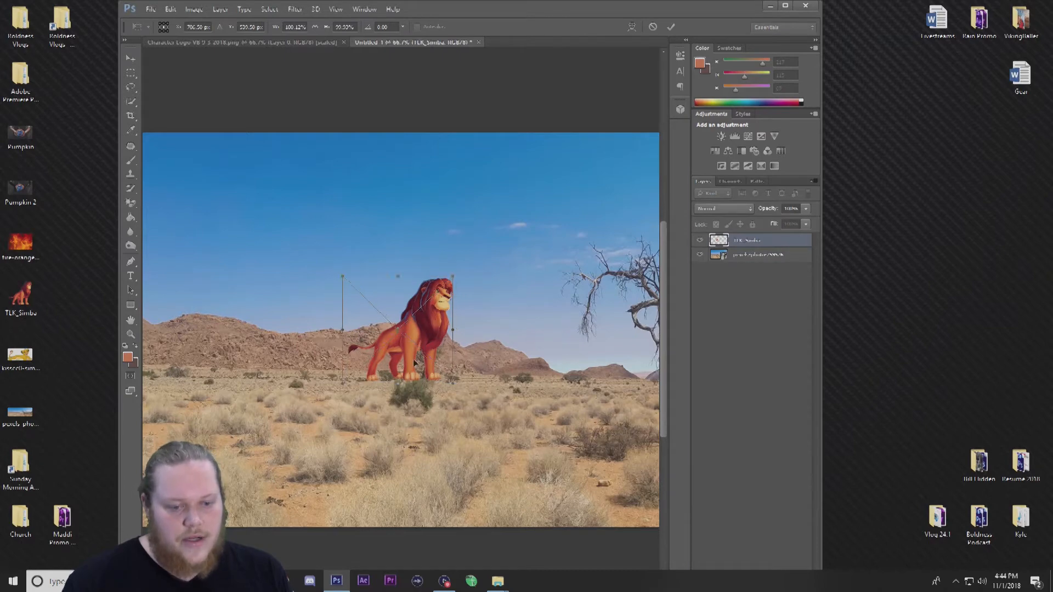
drag(419, 347, 412, 409)
click(785, 6)
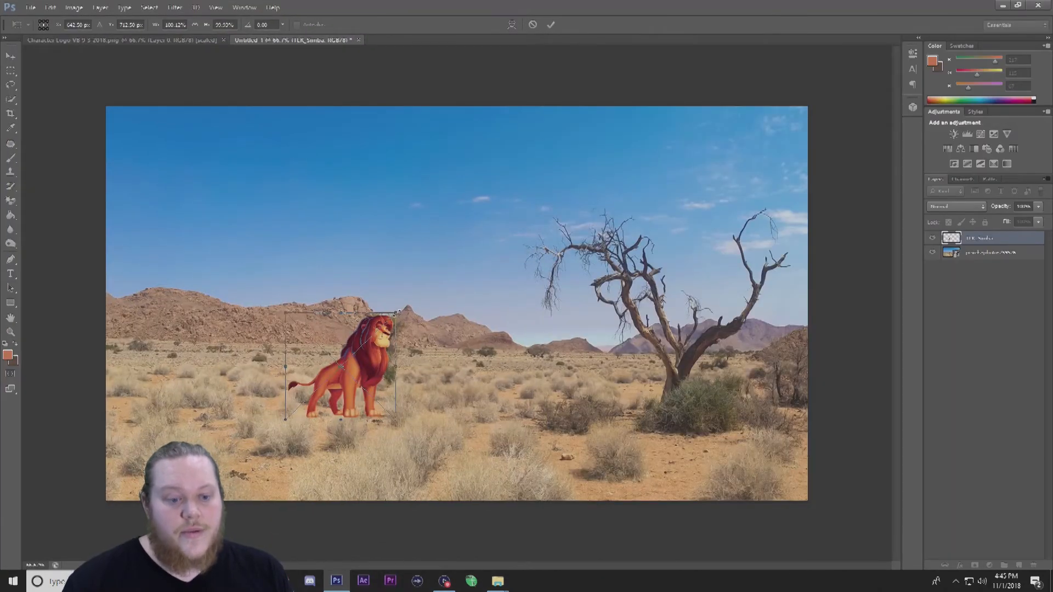
drag(396, 313, 557, 177)
key(Return)
drag(481, 283, 403, 387)
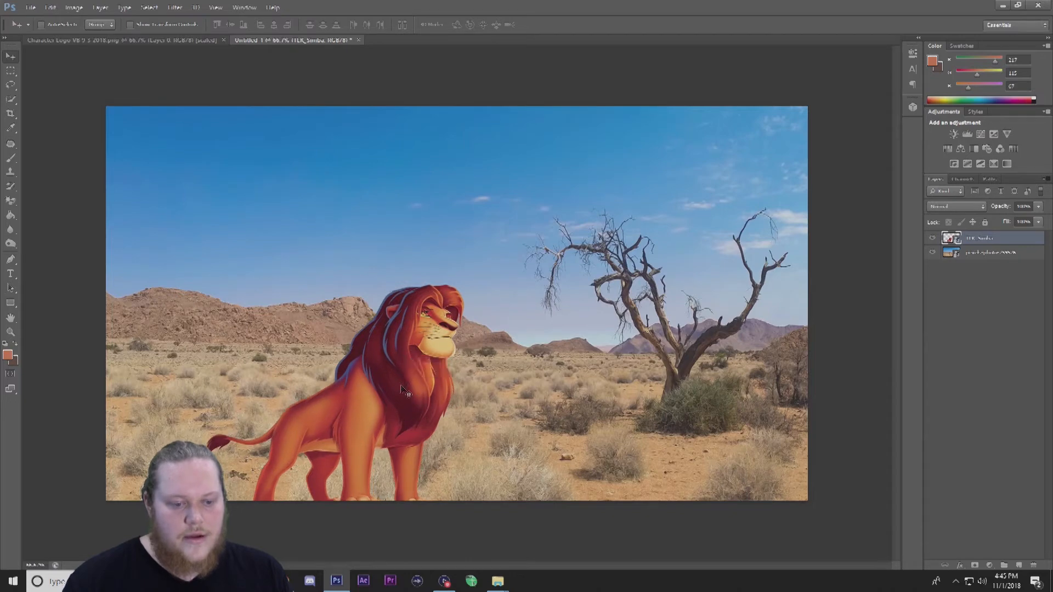
Place the lying cub Simba image from the Desktop into the document.
click(1017, 5)
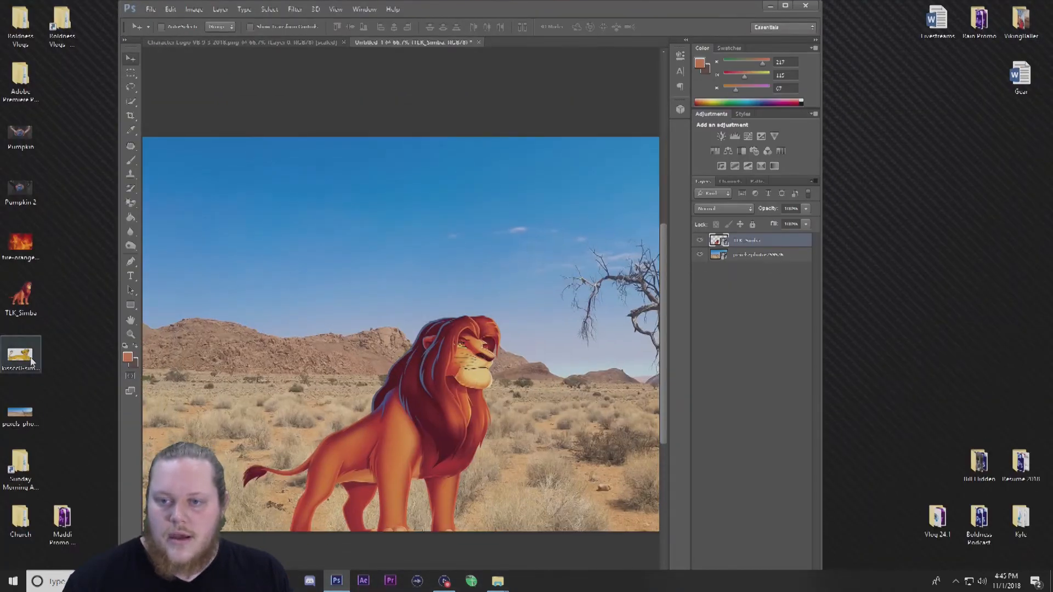
drag(506, 363, 507, 361)
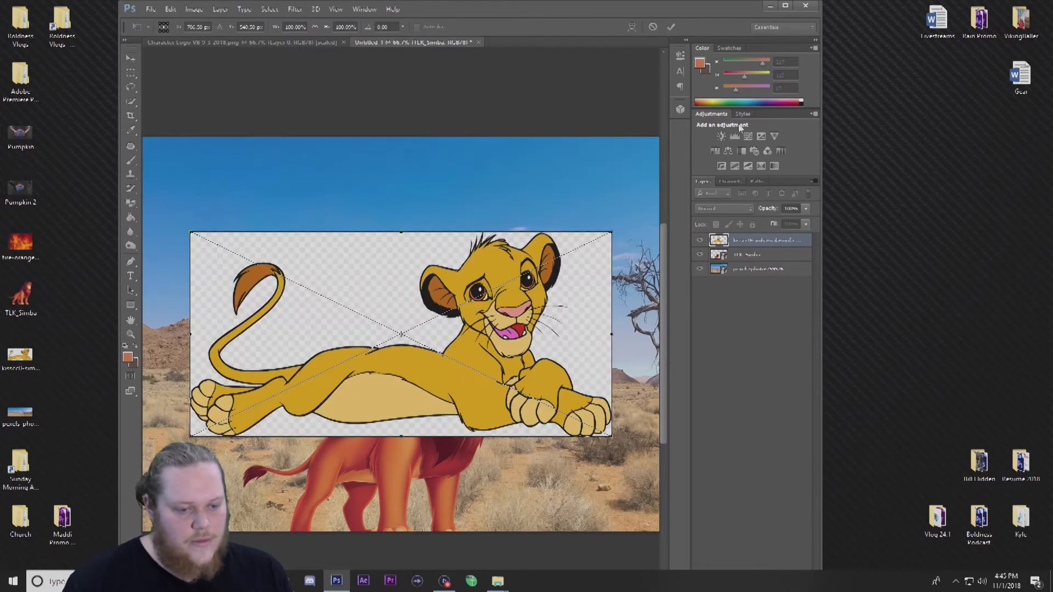
click(786, 6)
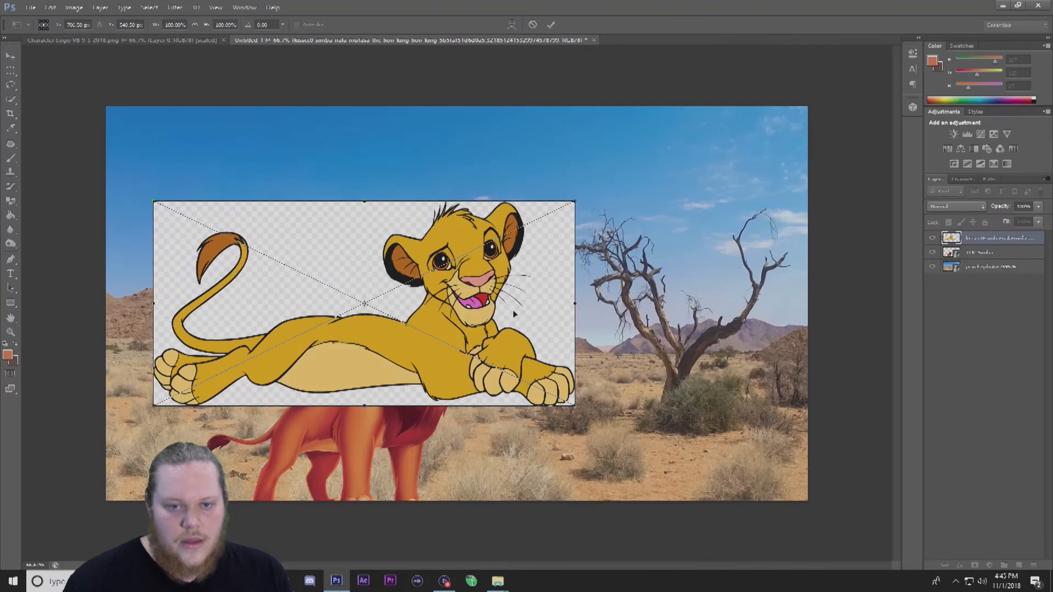
drag(407, 304, 509, 258)
key(Return)
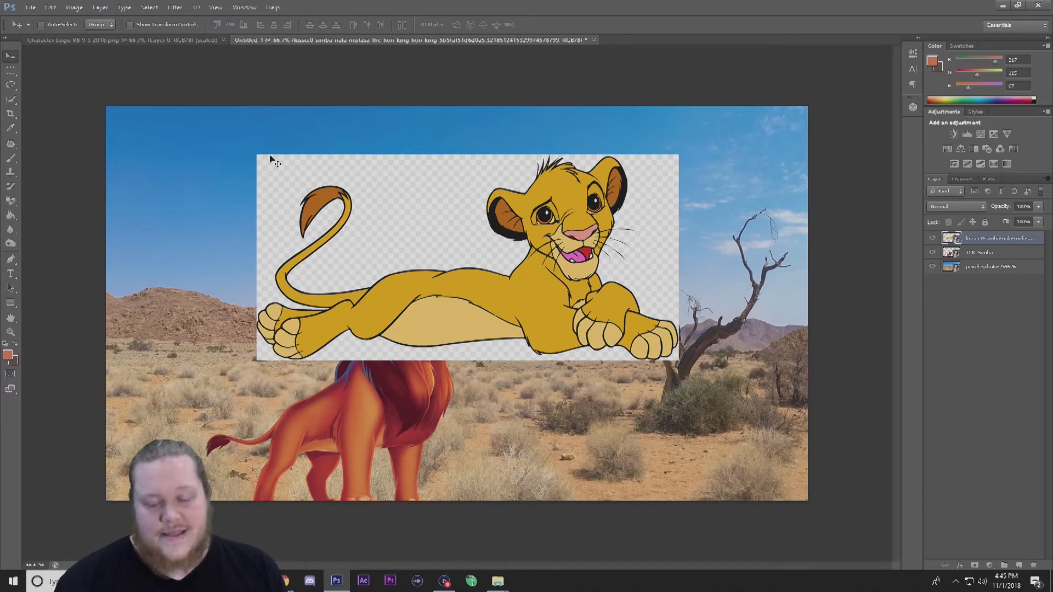
Erase the cub image's checkered background with the Magic Eraser Tool, rasterizing the smart object.
click(12, 203)
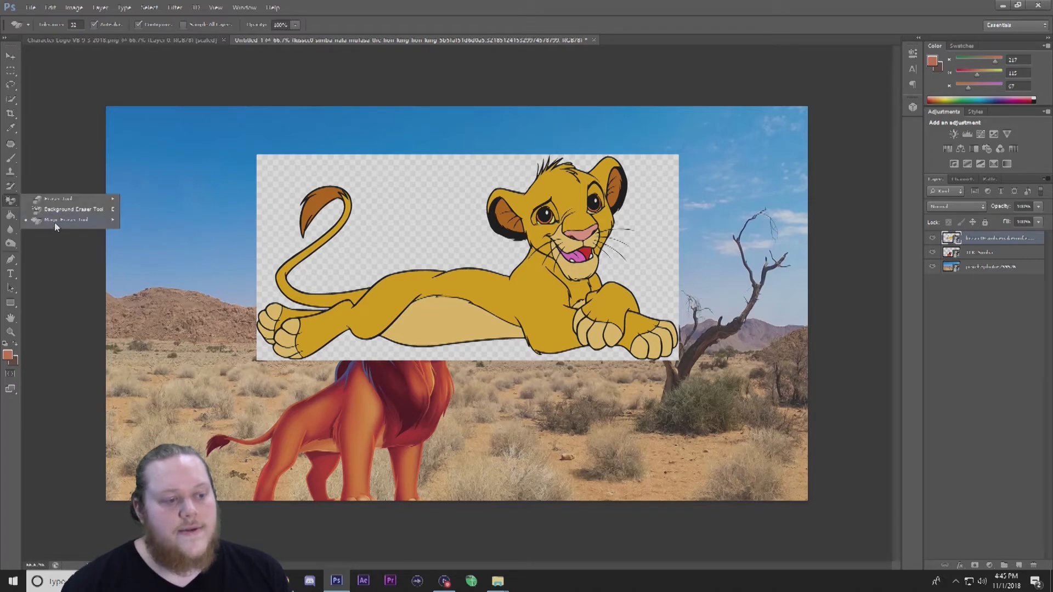
click(54, 222)
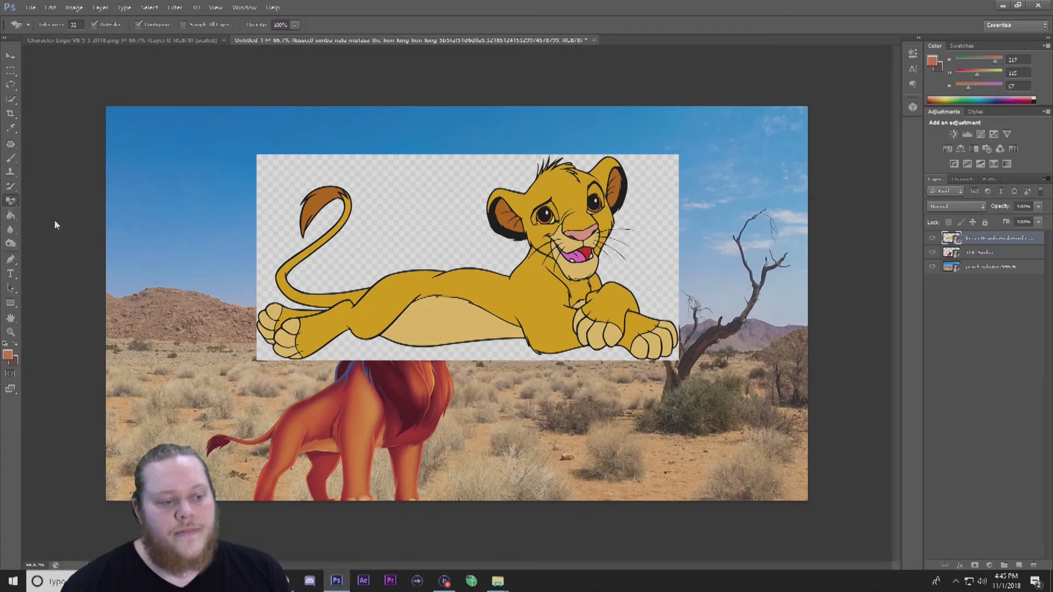
click(410, 217)
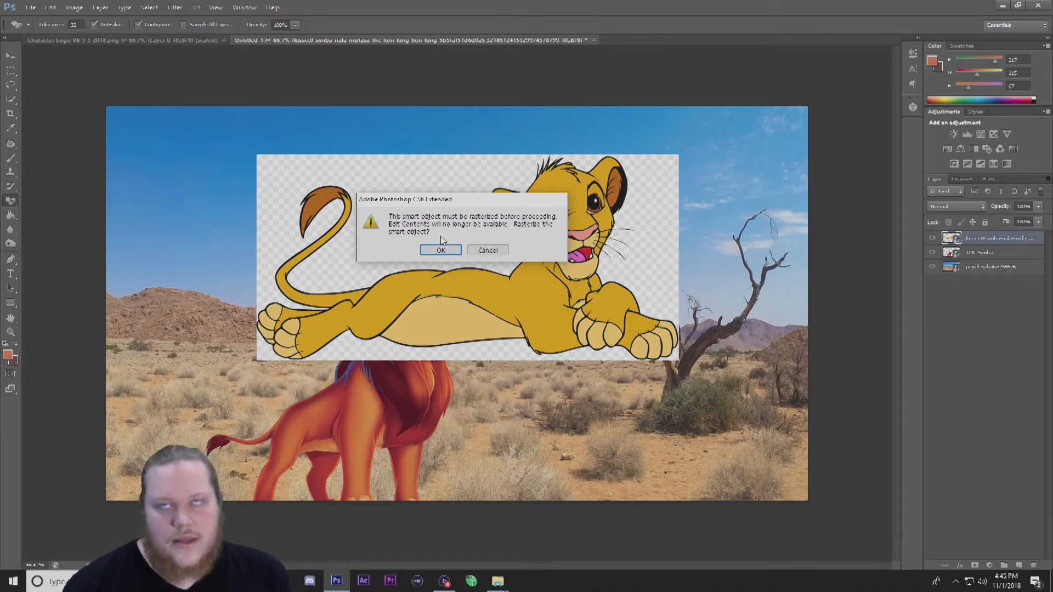
click(453, 250)
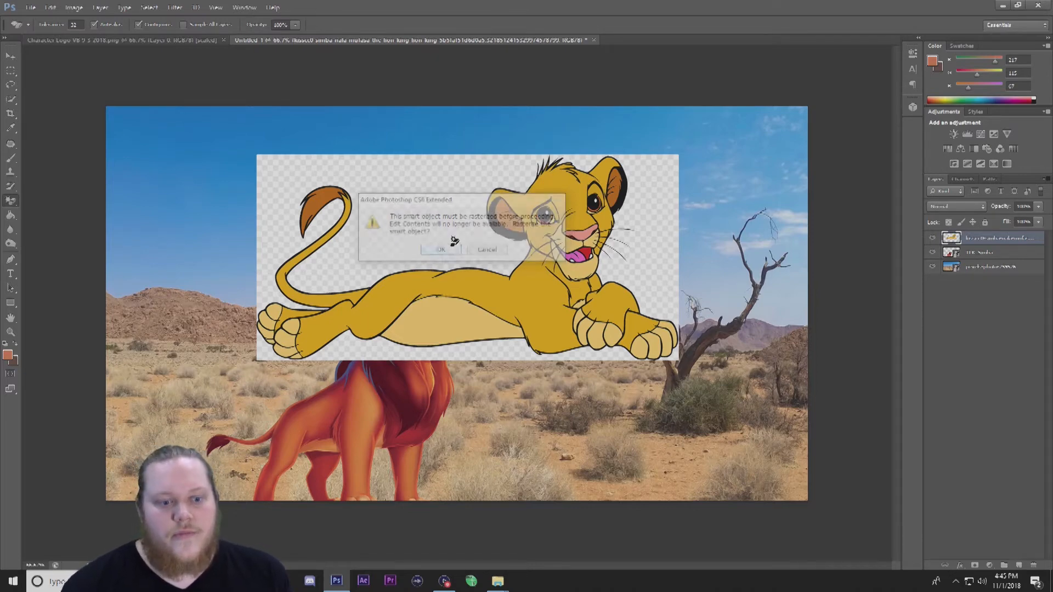
click(446, 217)
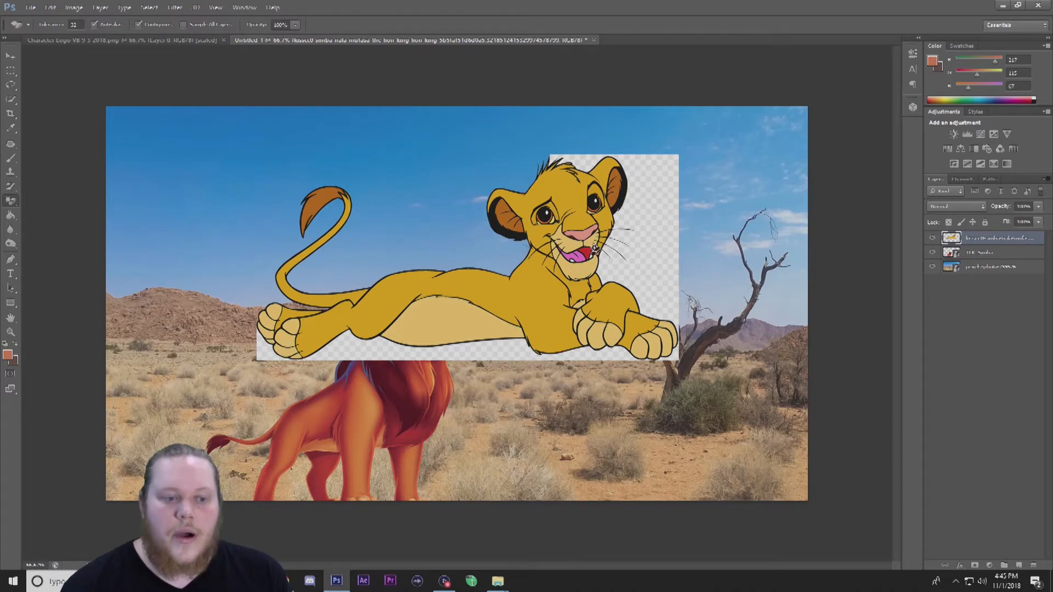
click(656, 263)
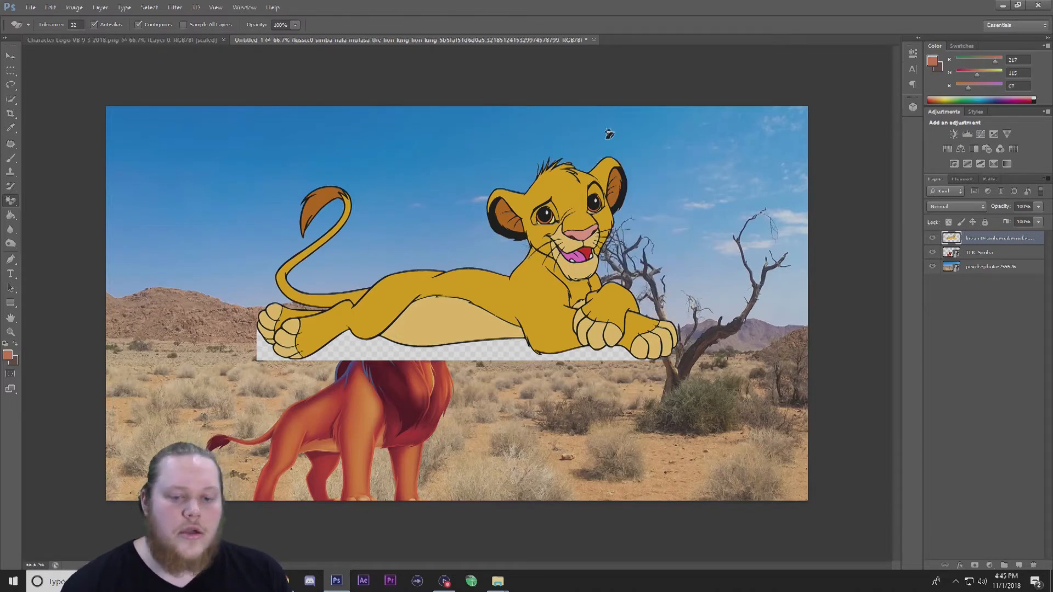
click(458, 345)
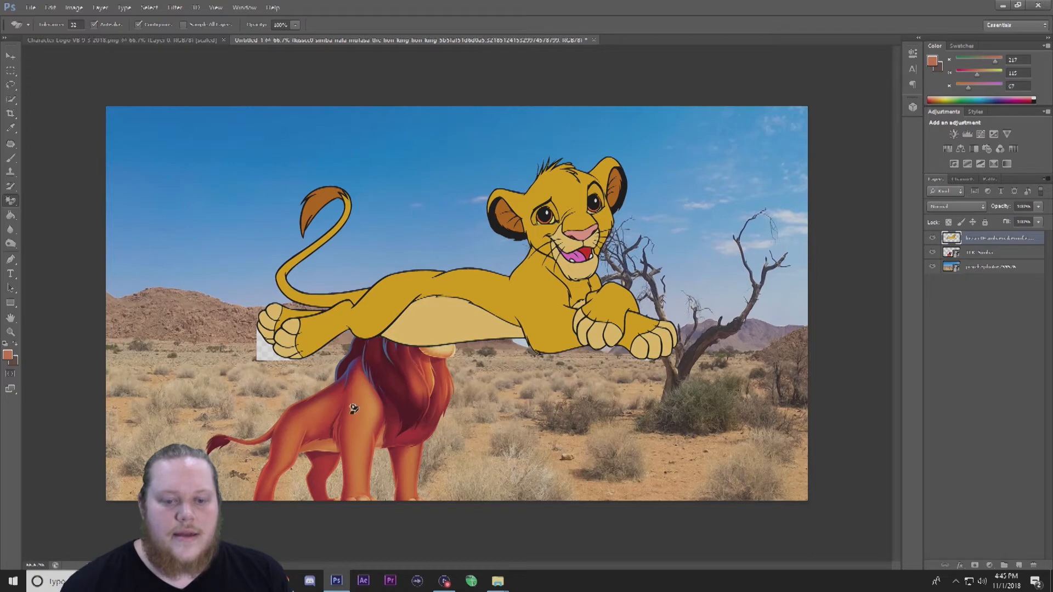
click(261, 357)
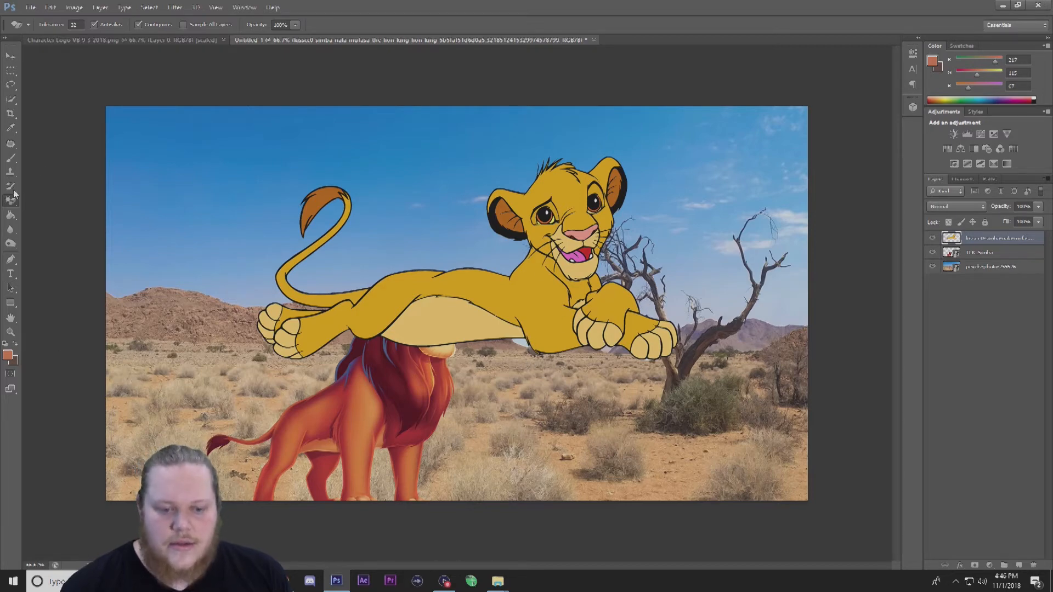
Scale the cub down and place it in the lower right beneath the tree.
click(8, 55)
mouse_move(567, 293)
mouse_down()
mouse_move(484, 243)
mouse_move(471, 247)
mouse_move(570, 296)
mouse_move(582, 291)
mouse_up()
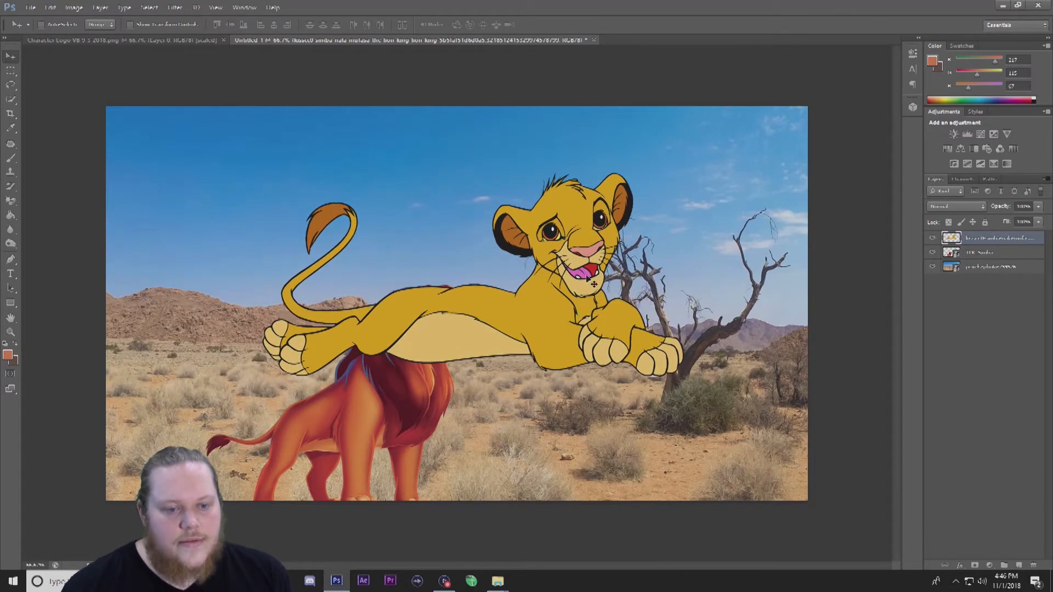
key(ctrl+t)
drag(258, 176, 487, 287)
drag(607, 343, 664, 439)
key(Return)
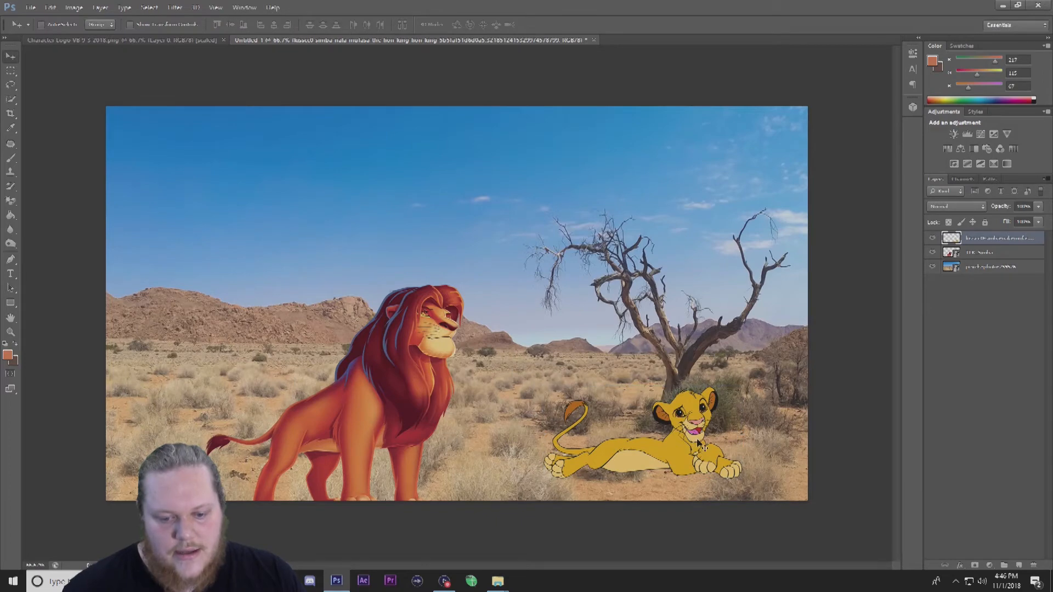
Shrink the adult Simba slightly and move it toward the left edge of the canvas.
click(1021, 254)
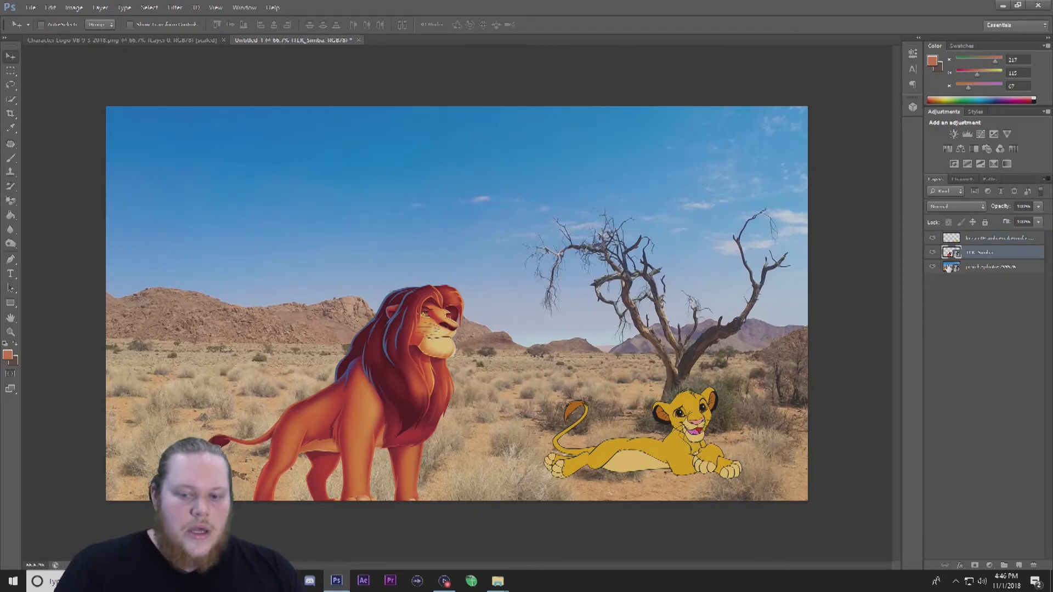
key(ctrl+t)
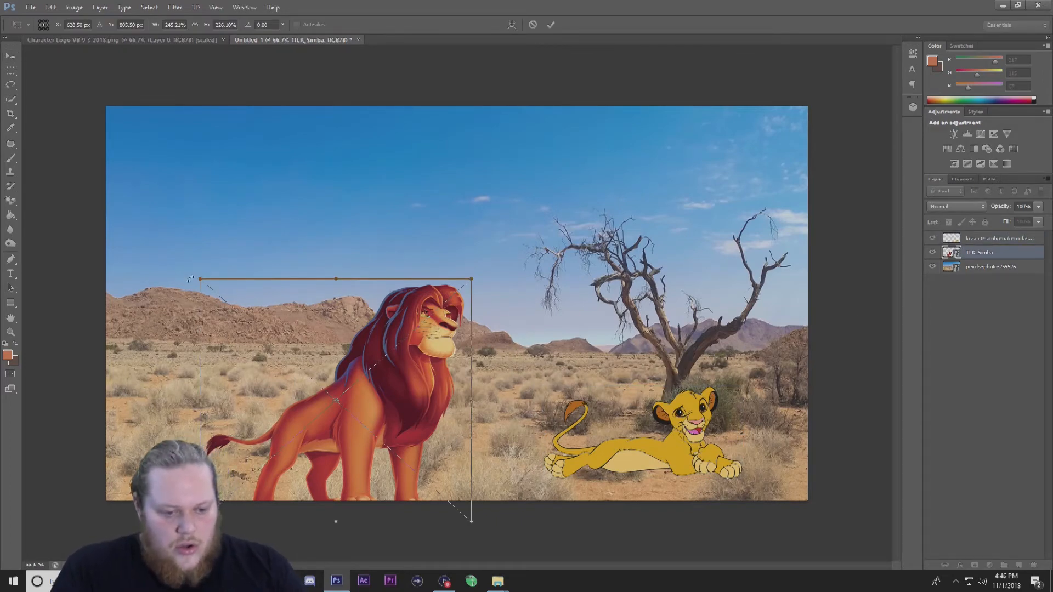
drag(205, 282, 226, 284)
key(Return)
drag(422, 397, 313, 376)
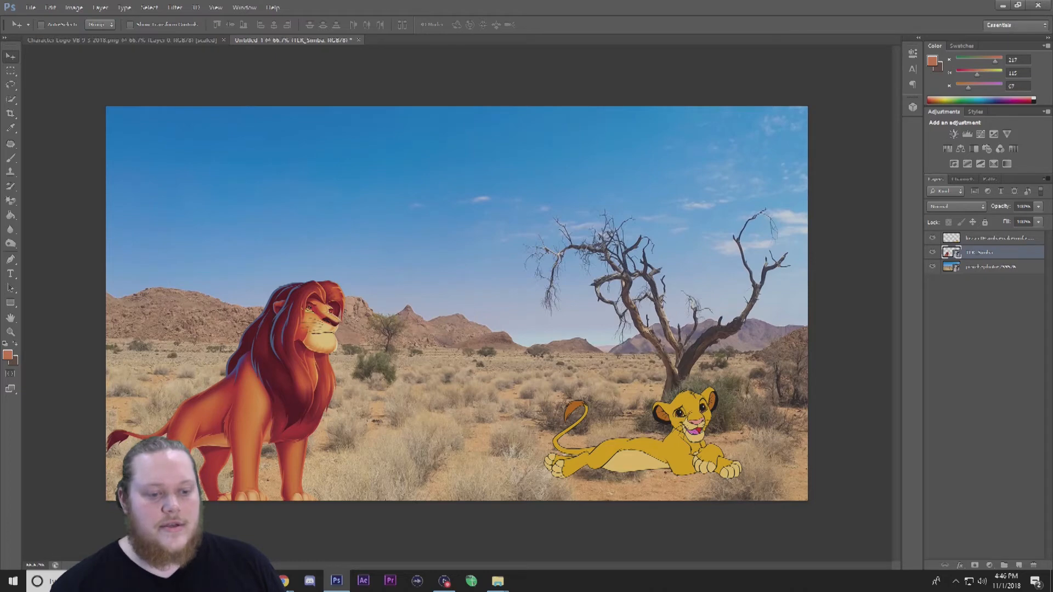
Open the Layer Style options for the adult Simba layer.
double_click(1025, 254)
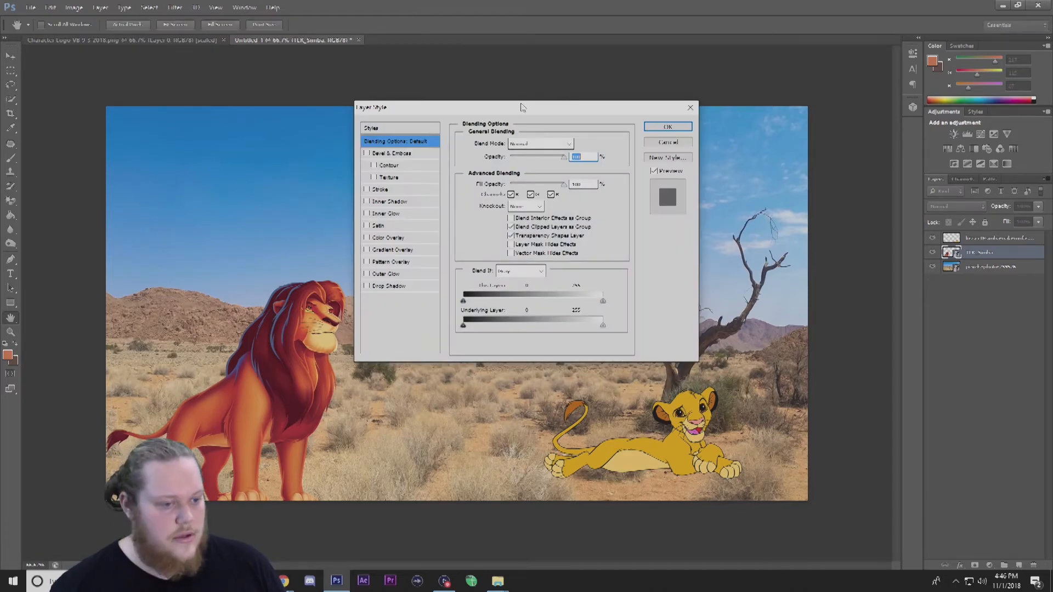
drag(504, 107, 608, 99)
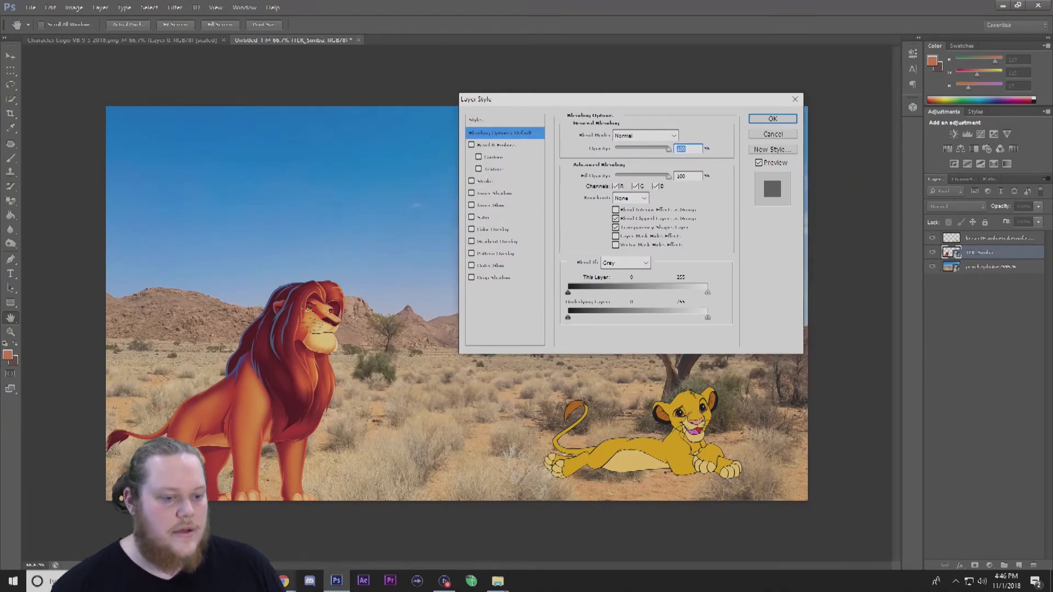
click(284, 582)
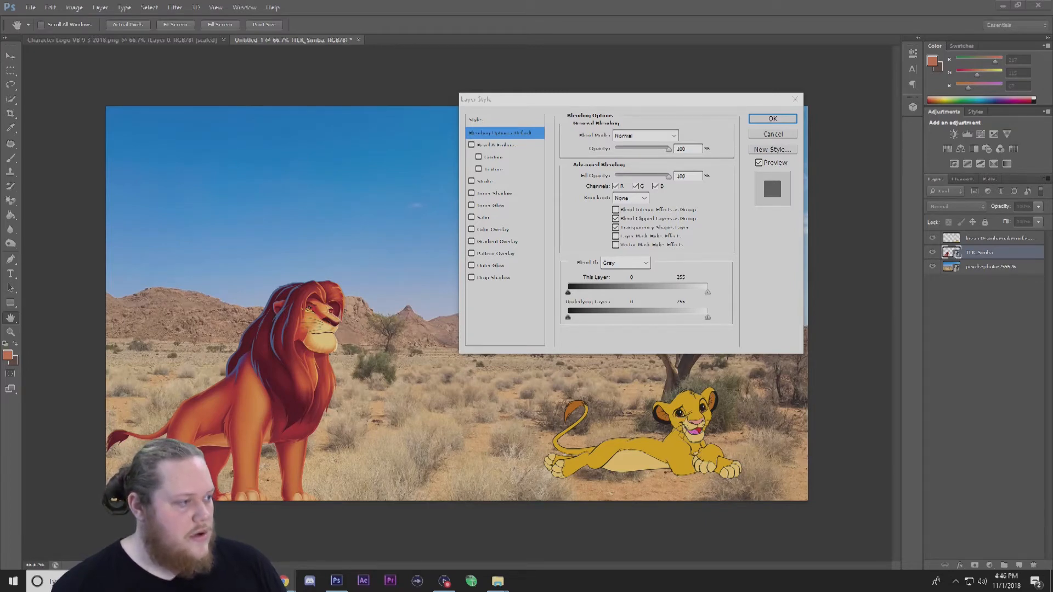
drag(622, 99, 638, 90)
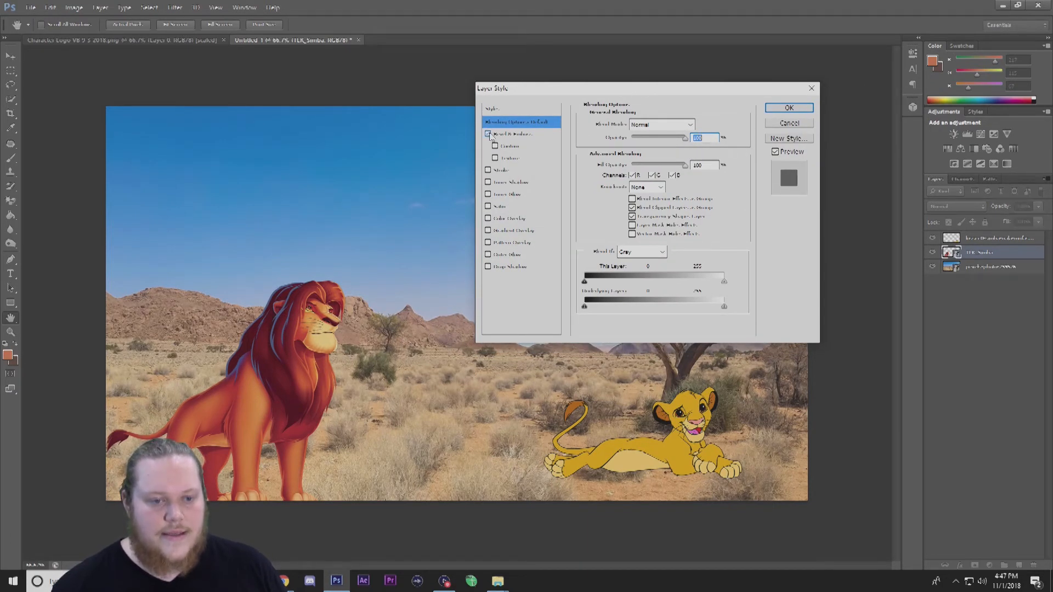
Try an Outer Bevel style of Bevel & Emboss on the adult Simba, adjusting its size, soften and depth.
click(507, 134)
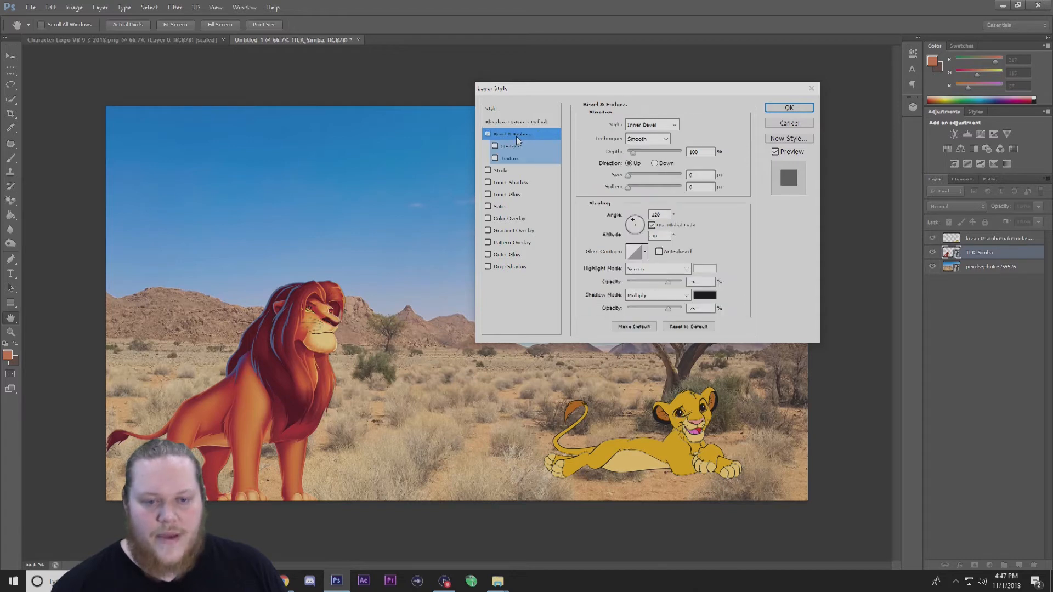
click(669, 125)
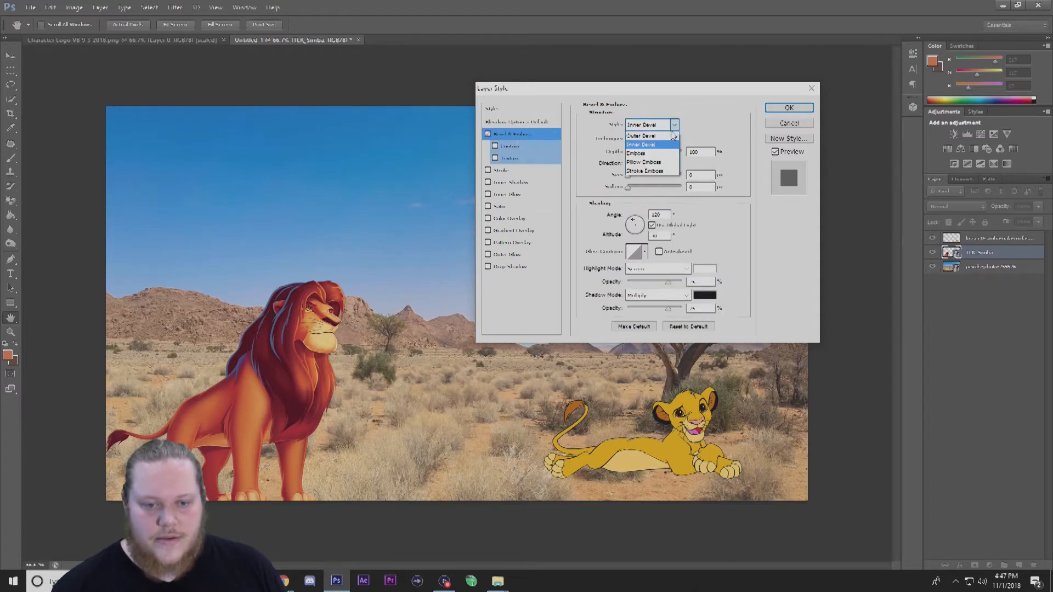
click(669, 135)
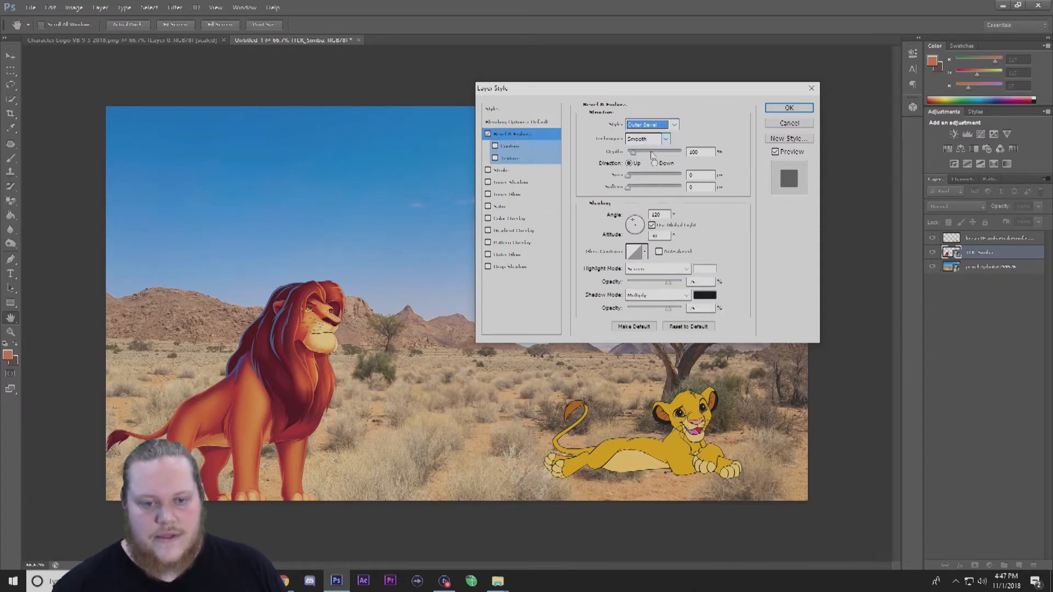
drag(630, 177, 685, 184)
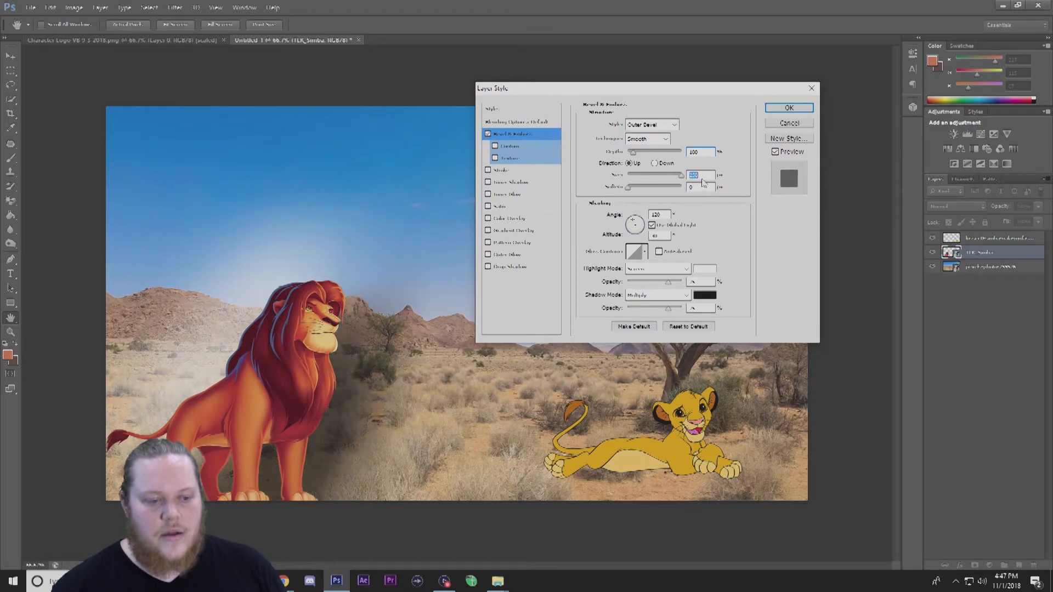
mouse_move(683, 178)
mouse_down()
mouse_move(636, 174)
mouse_move(647, 190)
mouse_move(692, 187)
mouse_move(650, 176)
mouse_move(667, 189)
mouse_up()
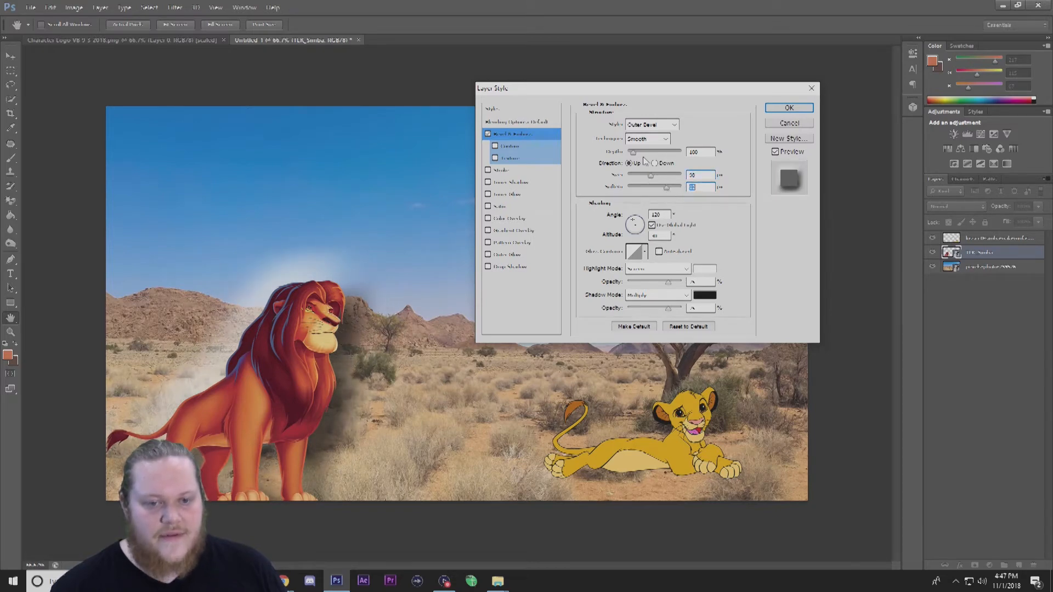
mouse_move(633, 154)
mouse_down()
mouse_move(686, 151)
mouse_move(627, 157)
mouse_move(650, 151)
mouse_up()
Try the Chisel Hard, Chisel Soft and Smooth bevel techniques and lower the bevel depth.
click(664, 141)
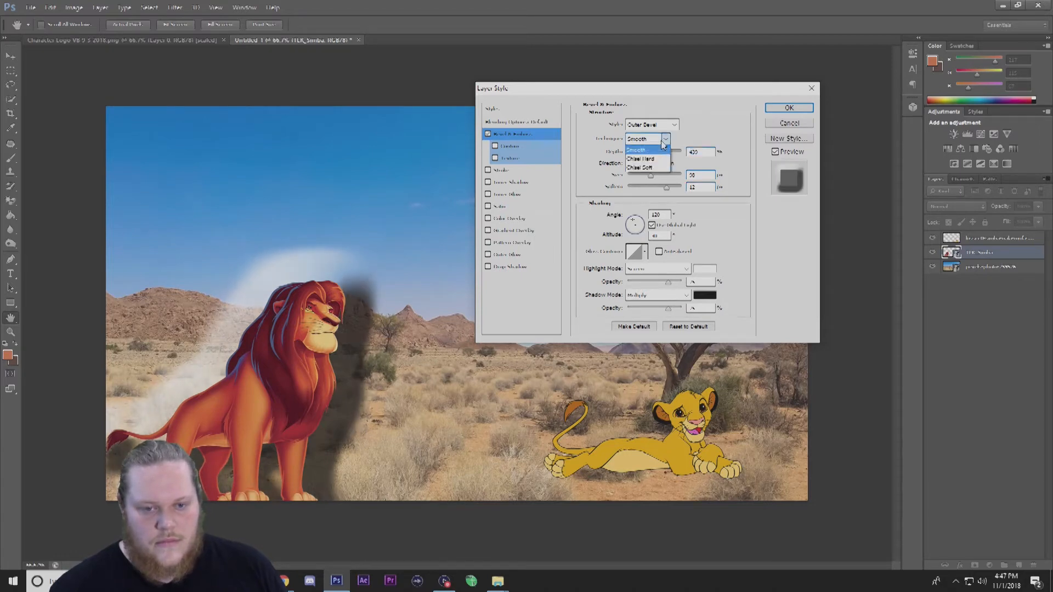
click(647, 159)
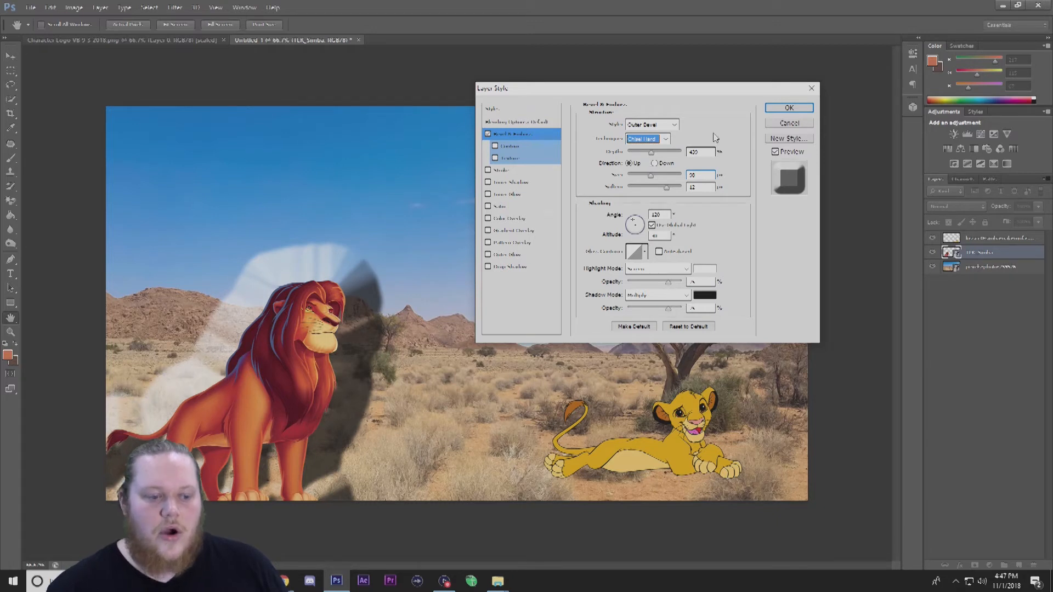
click(655, 139)
click(647, 174)
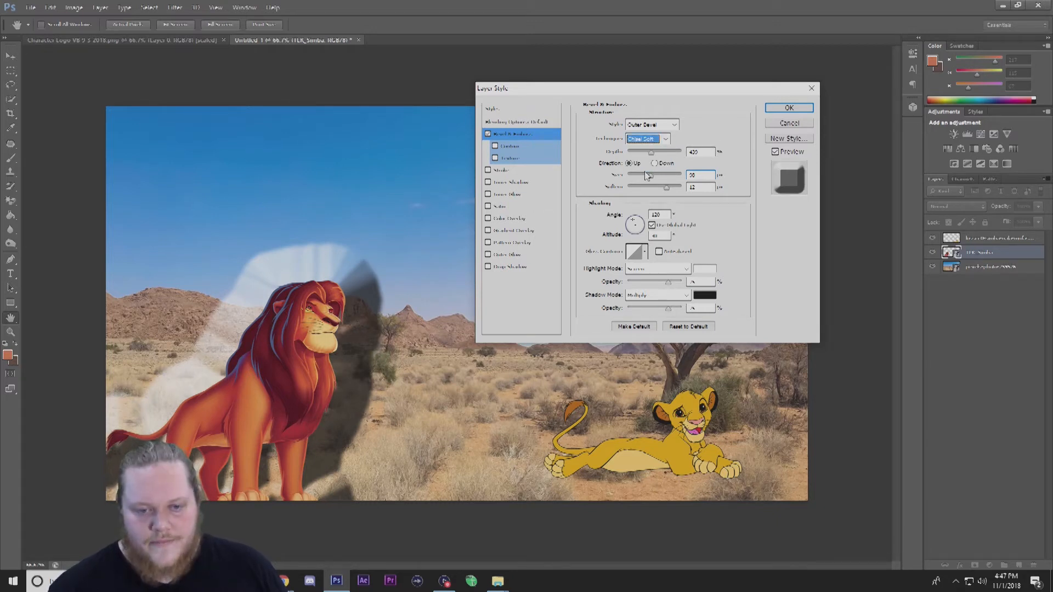
click(666, 140)
click(658, 149)
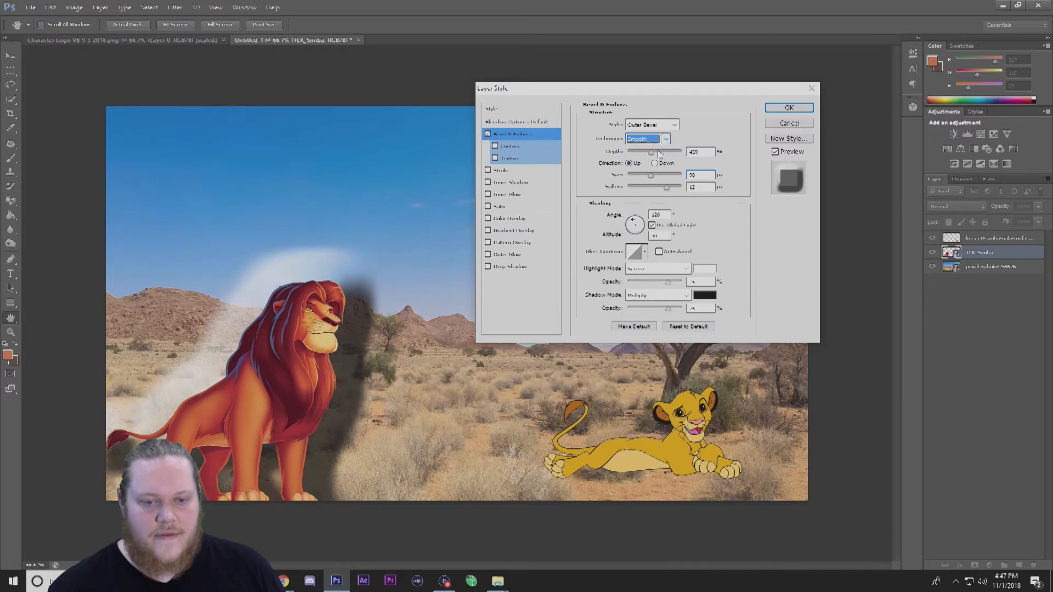
drag(651, 153, 636, 156)
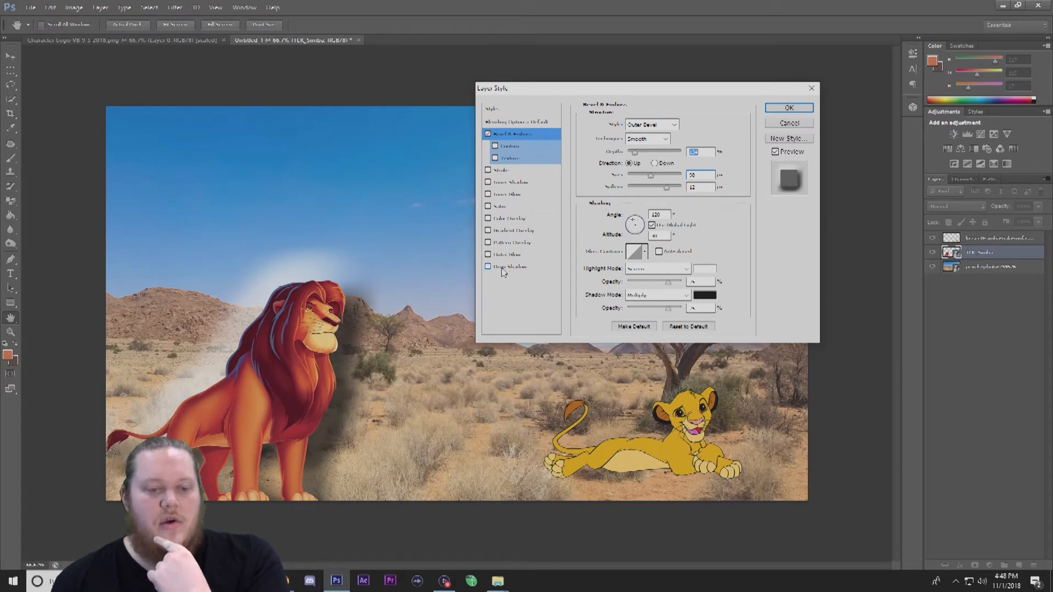
Toggle the Contour and Texture options and switch off the Bevel & Emboss effect.
click(495, 146)
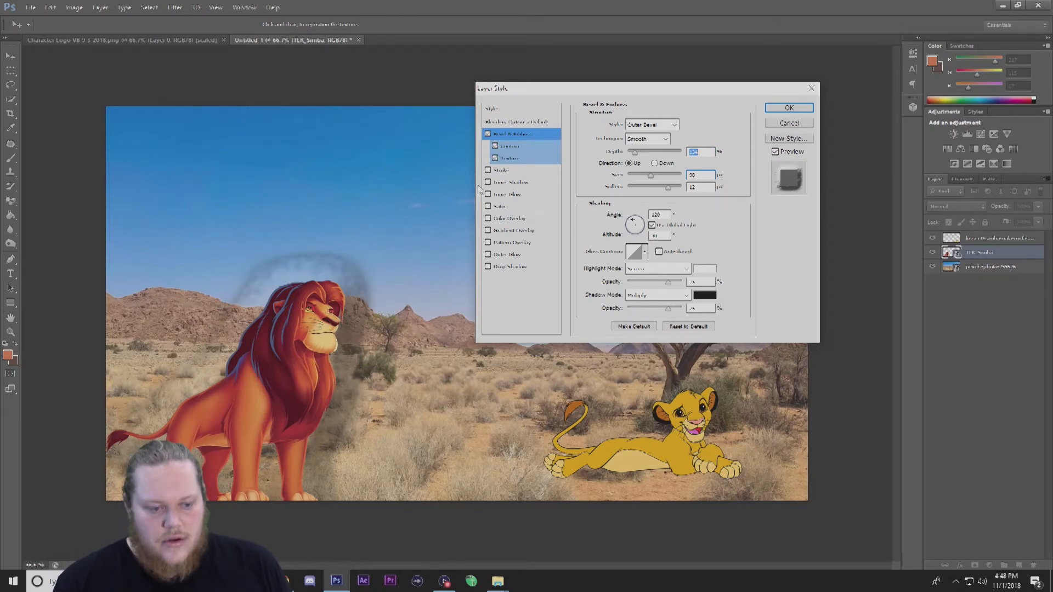
click(495, 157)
click(496, 157)
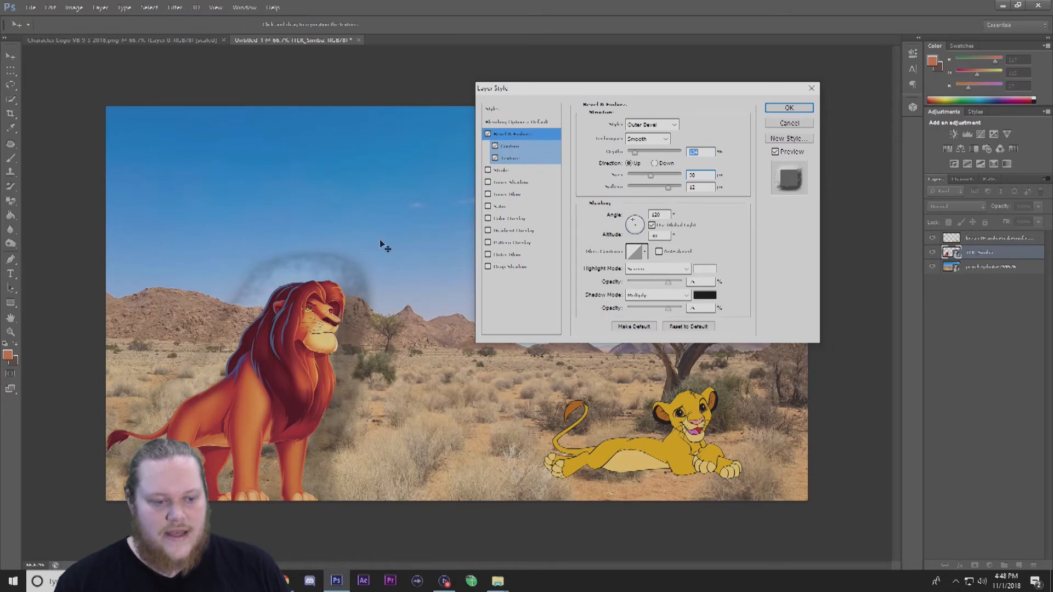
click(487, 134)
click(494, 145)
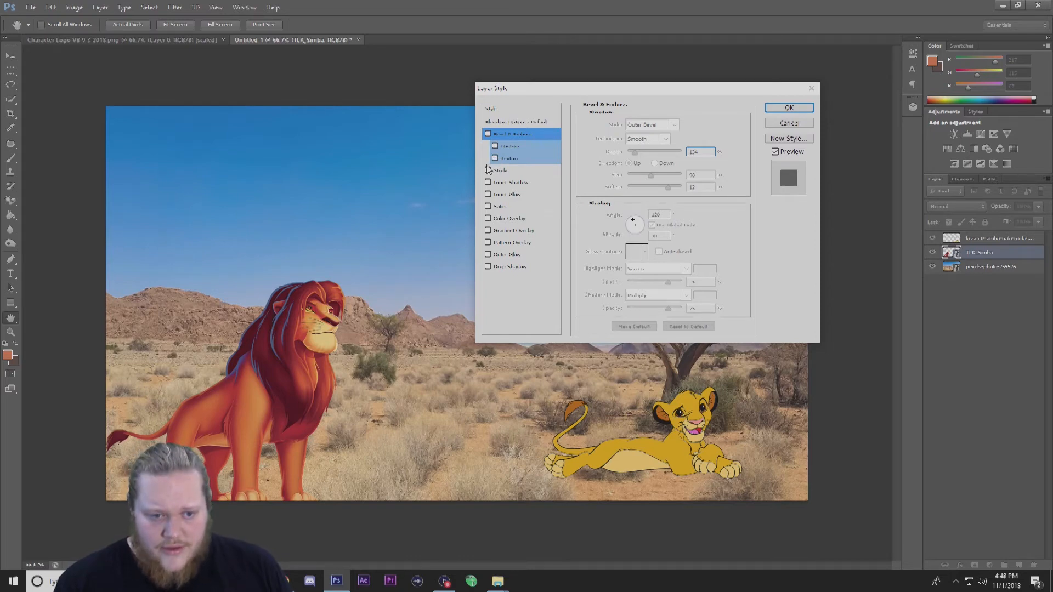
Add a Stroke about 21 px wide and try a red stroke colour with red set to 255, closing the picker.
click(488, 170)
click(501, 170)
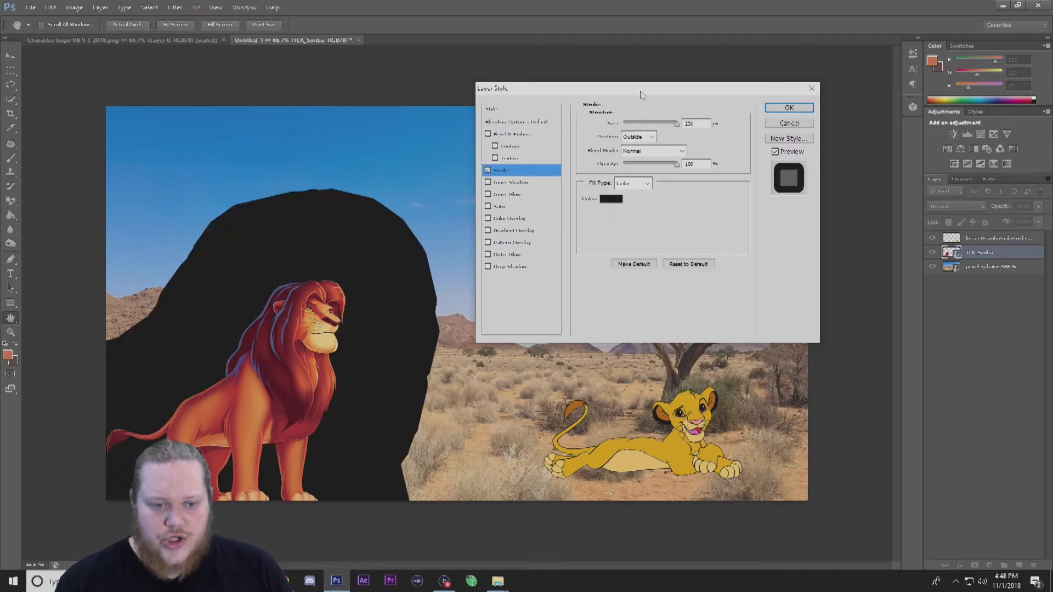
drag(623, 97, 703, 54)
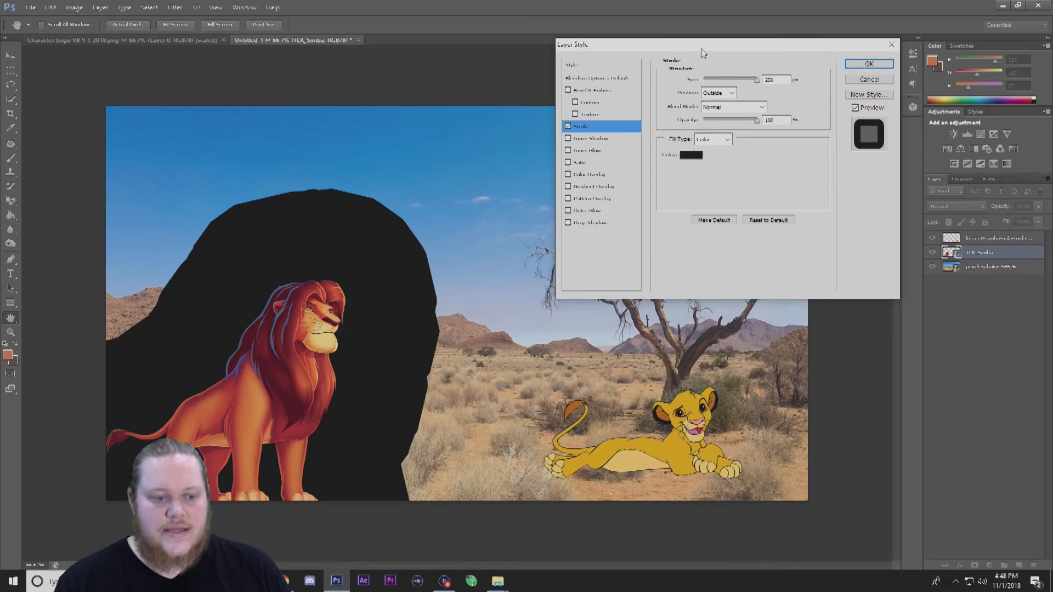
drag(756, 81, 711, 86)
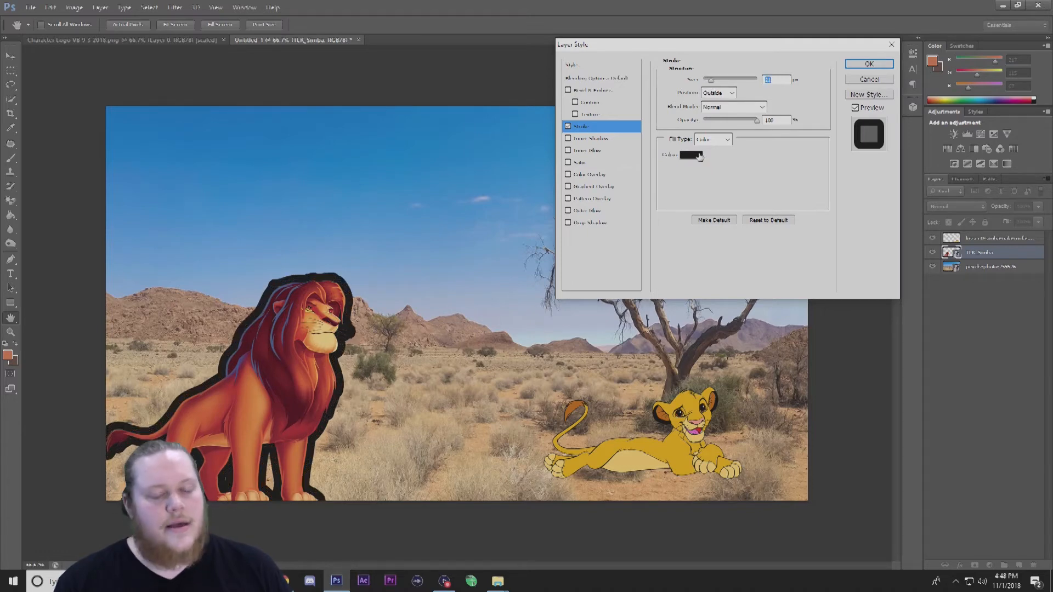
click(697, 157)
text(255)
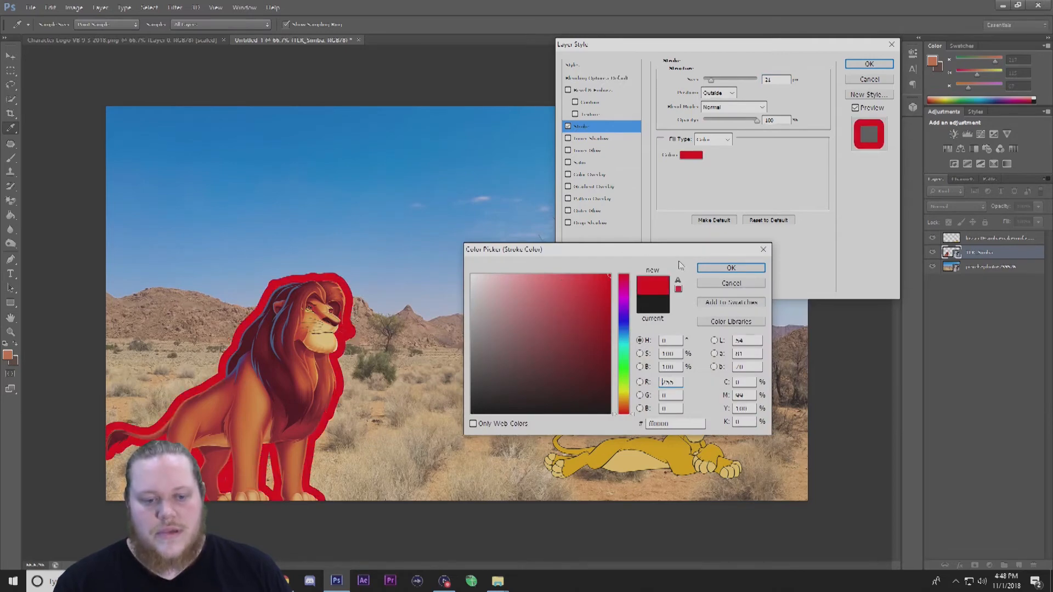
click(762, 250)
Pick a blue stroke colour, narrow the stroke to about 8 px, then switch the Stroke effect off.
click(689, 157)
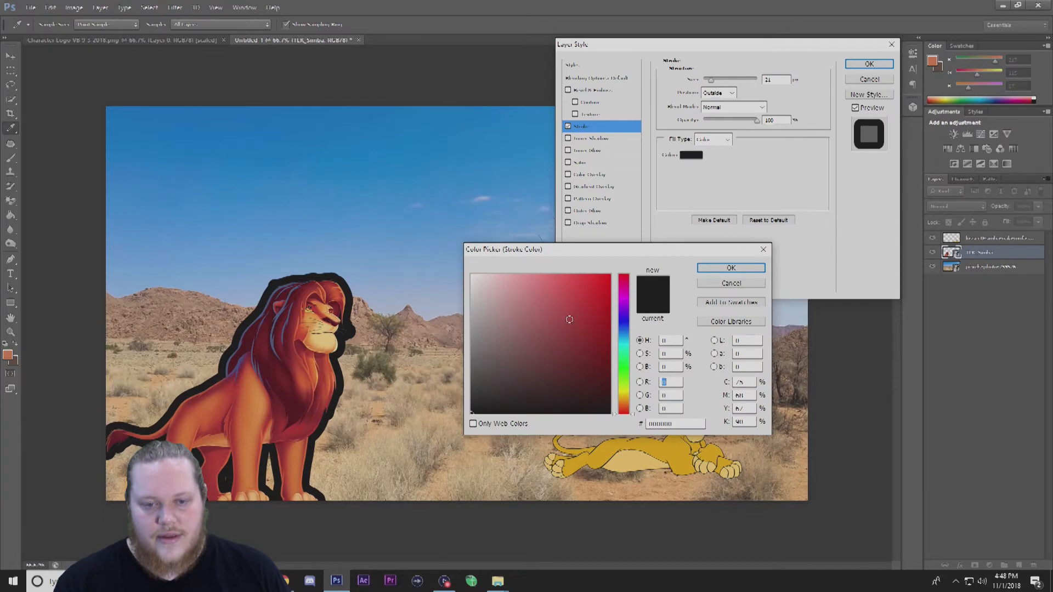
click(583, 338)
mouse_move(626, 353)
mouse_down()
mouse_move(620, 291)
mouse_move(632, 322)
mouse_up()
click(608, 276)
click(731, 268)
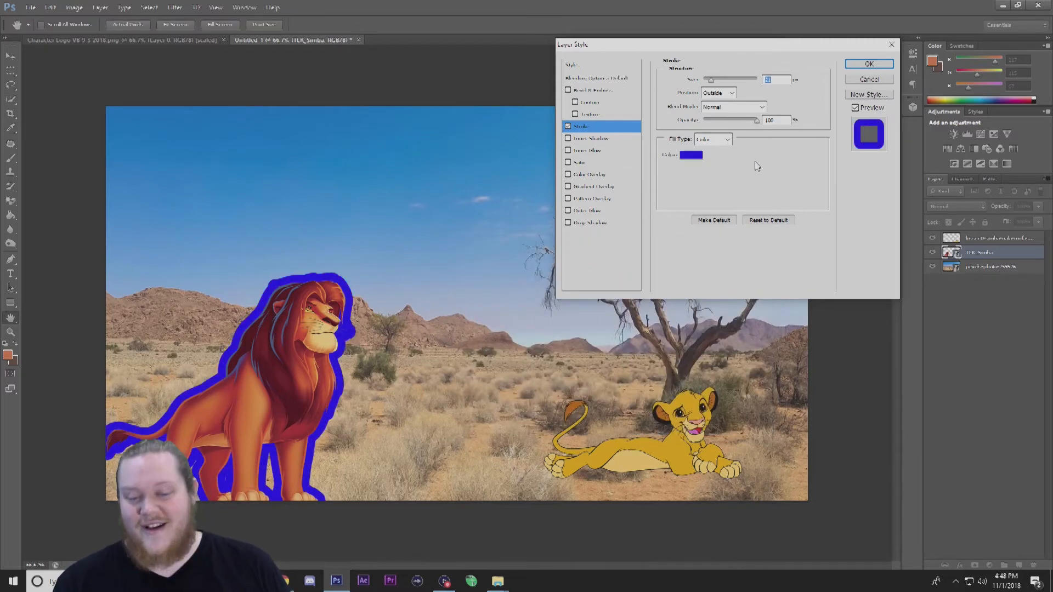
mouse_move(711, 80)
mouse_down()
mouse_move(695, 81)
mouse_move(708, 82)
mouse_up()
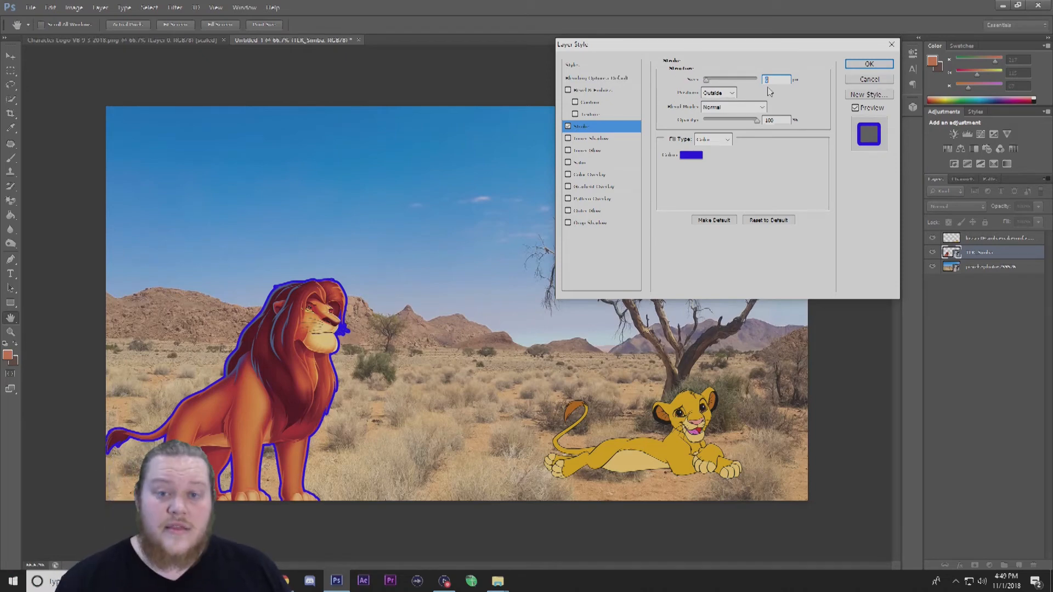
click(568, 126)
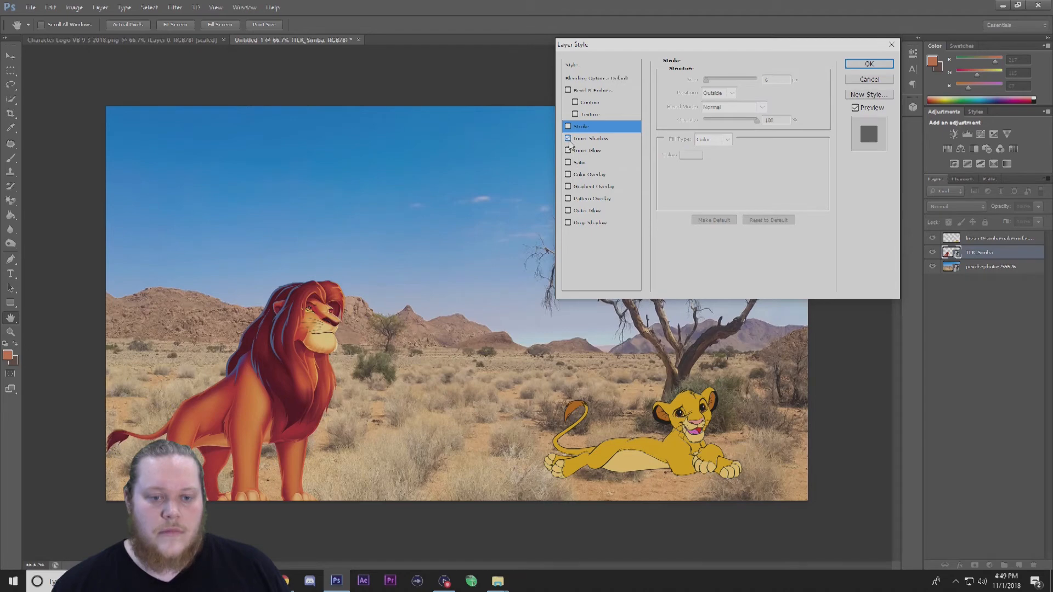
Try an Inner Shadow with distance 12, choke 57 and size 0, then switch it off.
click(576, 139)
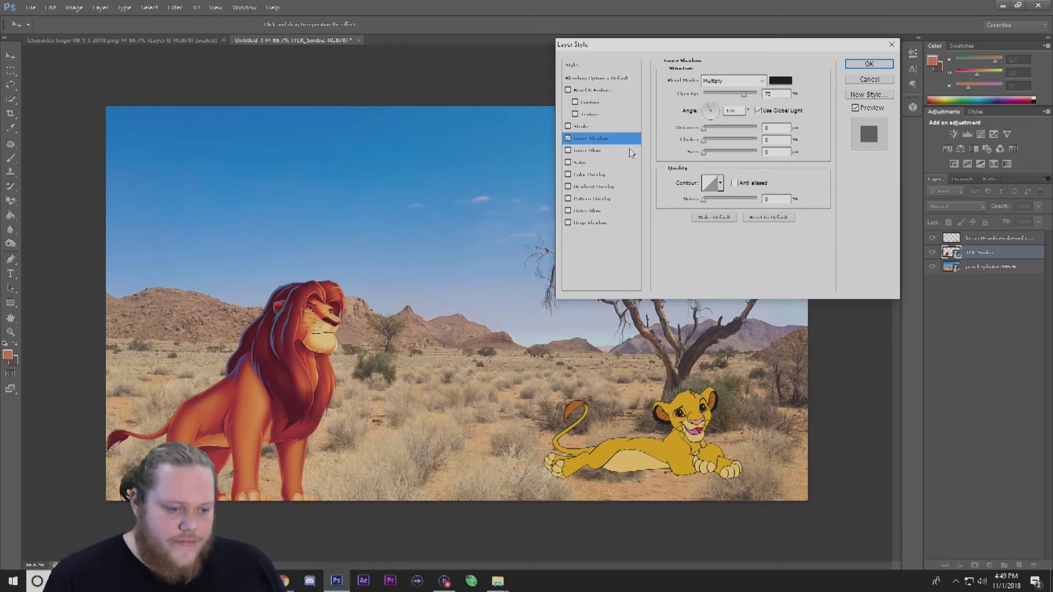
click(616, 142)
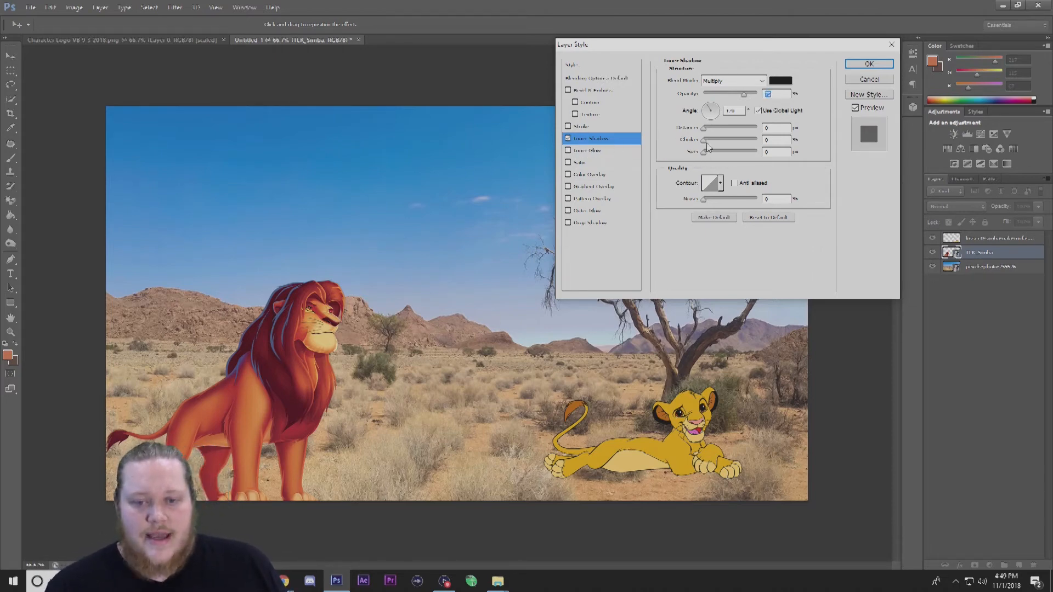
drag(704, 128, 715, 153)
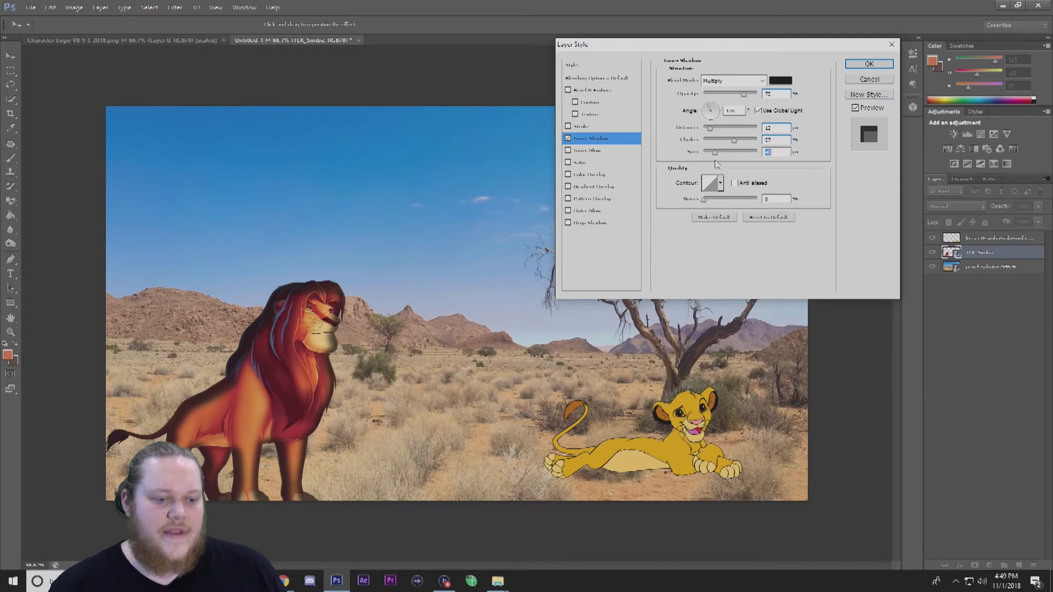
drag(715, 164, 684, 165)
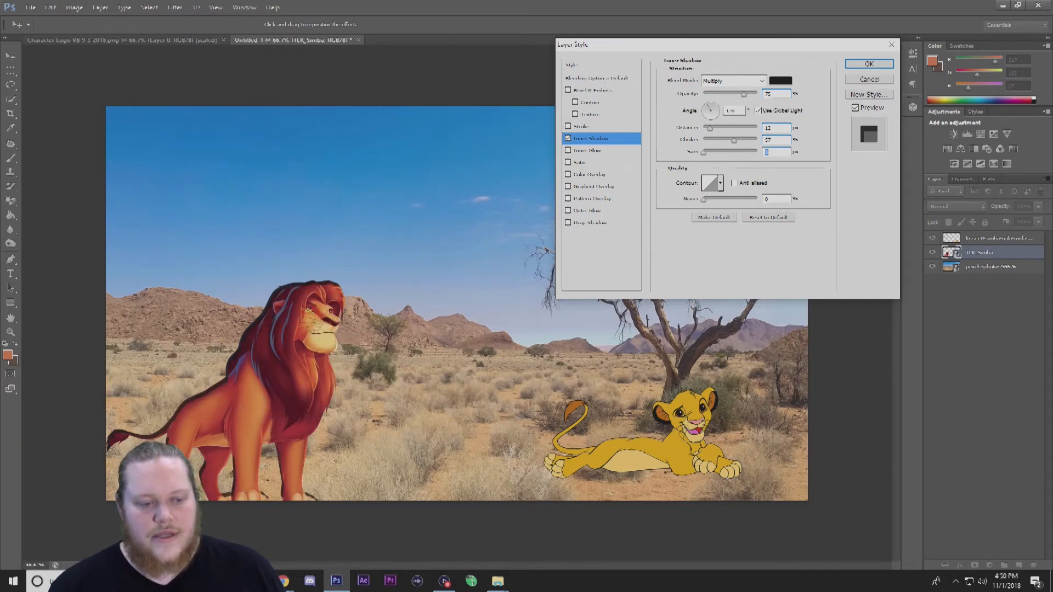
click(569, 138)
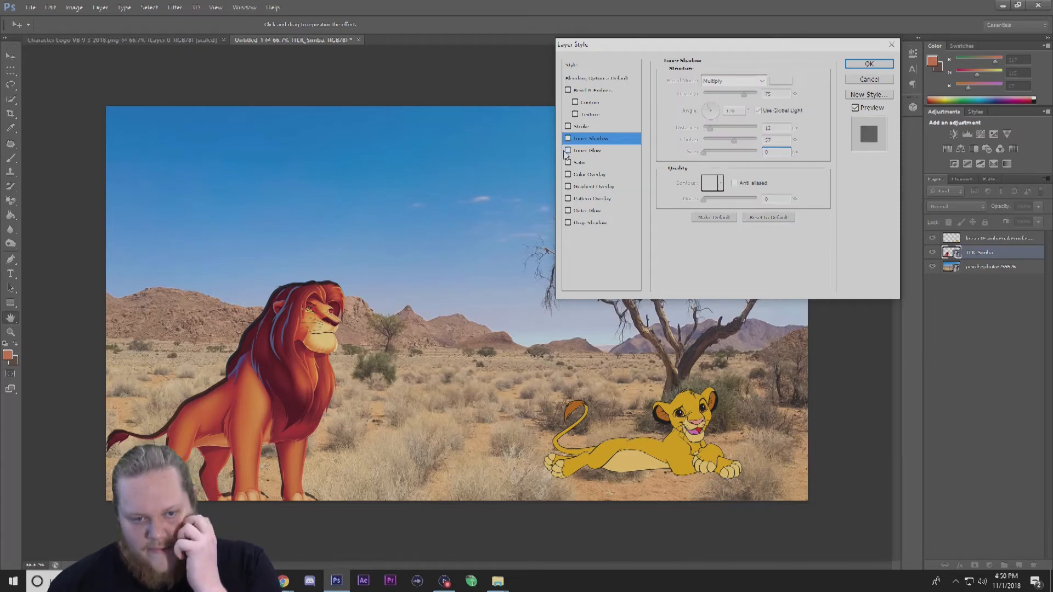
Try an Inner Glow at 100% opacity with noise 23 and a larger size, then switch it off.
click(568, 150)
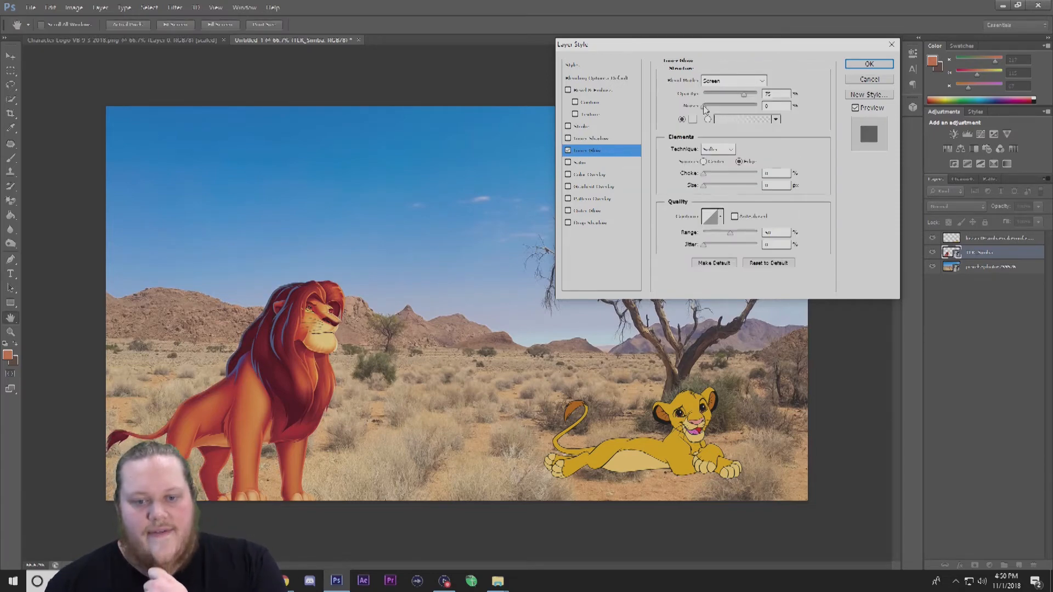
click(744, 99)
drag(743, 99, 759, 99)
click(715, 109)
mouse_move(704, 174)
mouse_down()
mouse_move(722, 175)
mouse_move(707, 186)
mouse_move(753, 187)
mouse_move(713, 189)
mouse_up()
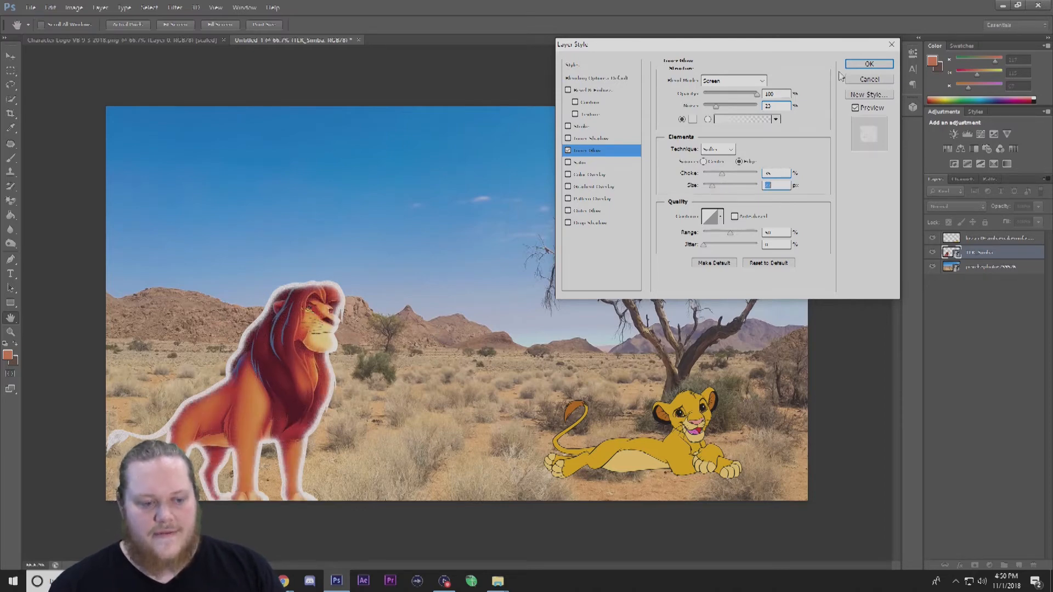
click(568, 151)
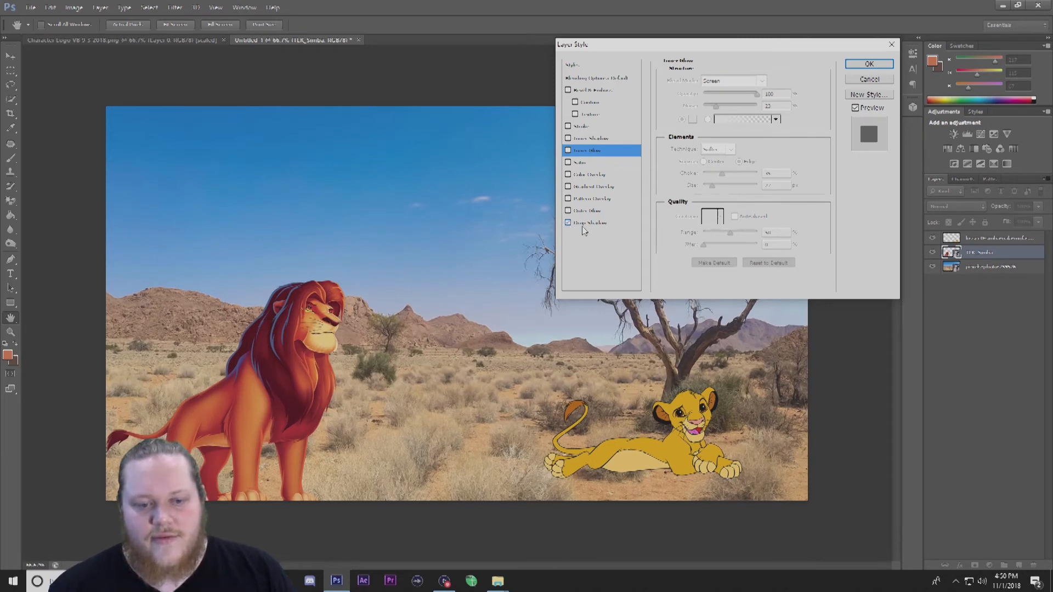
Enable a Drop Shadow and try a spread of 42 and a distance of about 16.
click(582, 224)
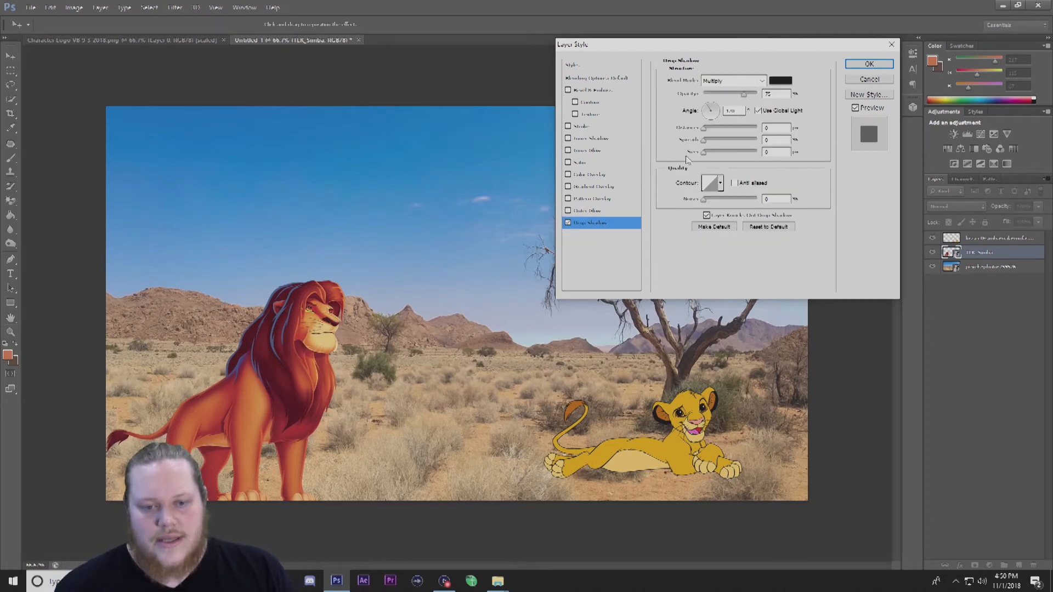
drag(763, 43, 710, 56)
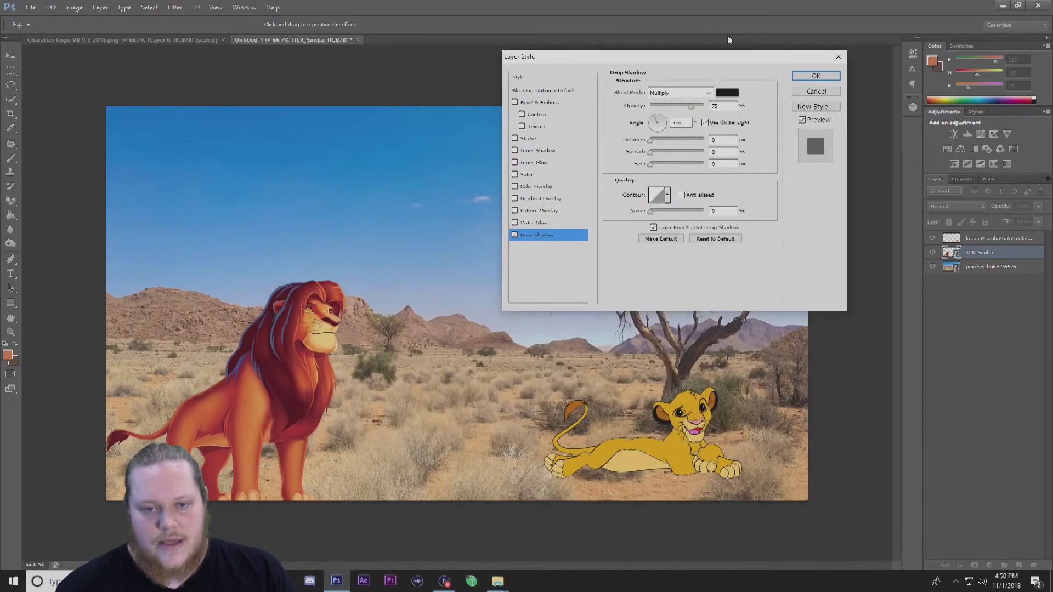
click(655, 166)
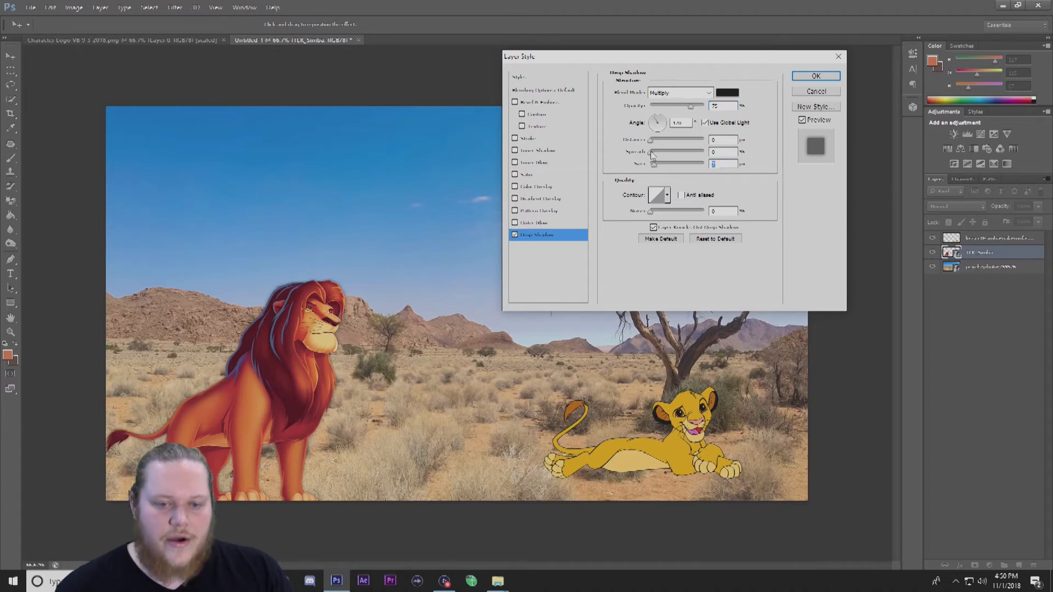
drag(653, 155, 674, 155)
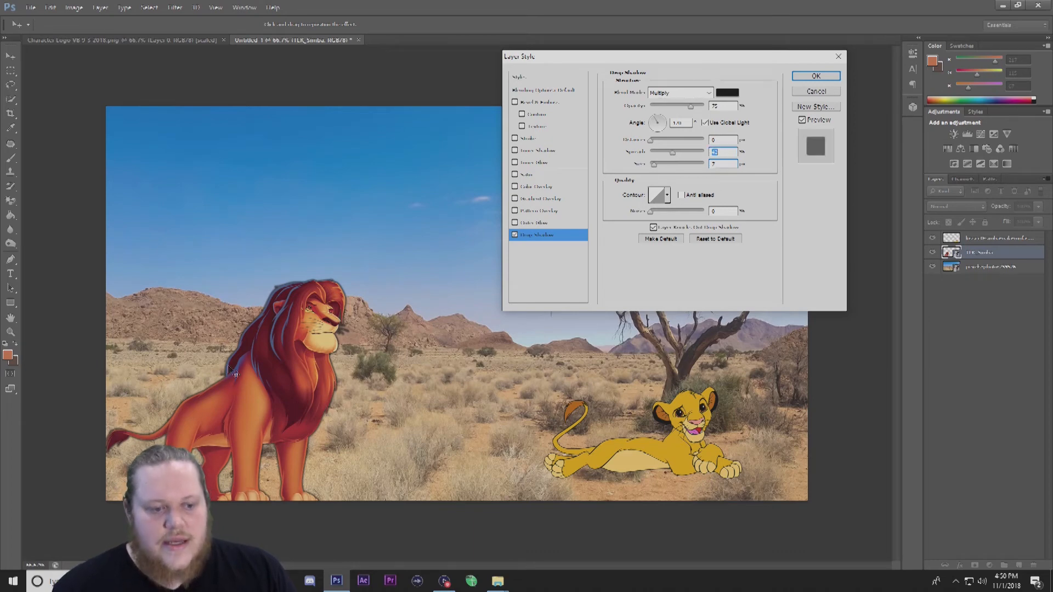
drag(651, 141, 687, 147)
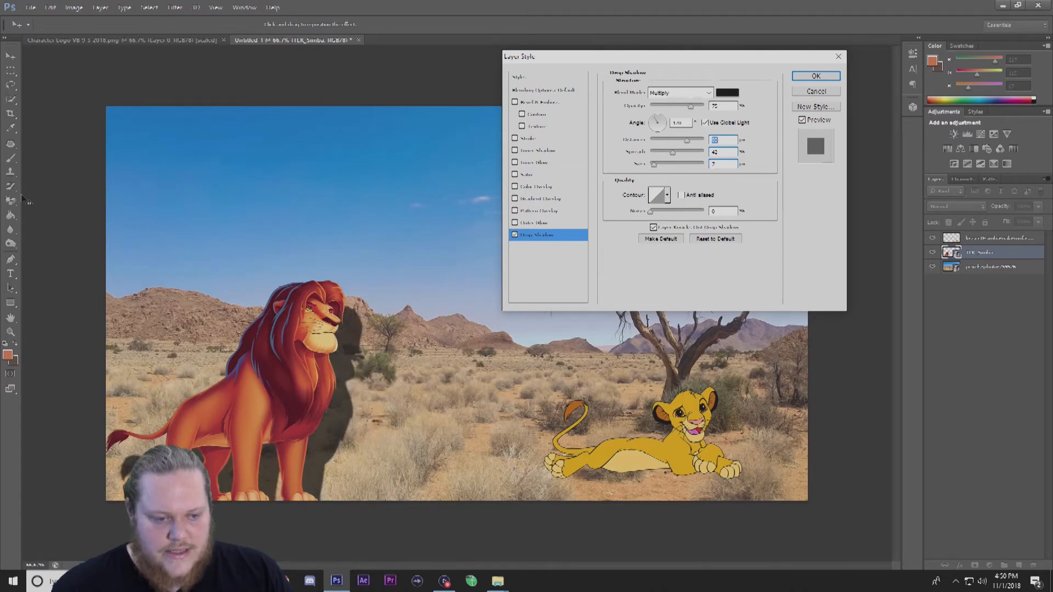
drag(686, 141, 660, 182)
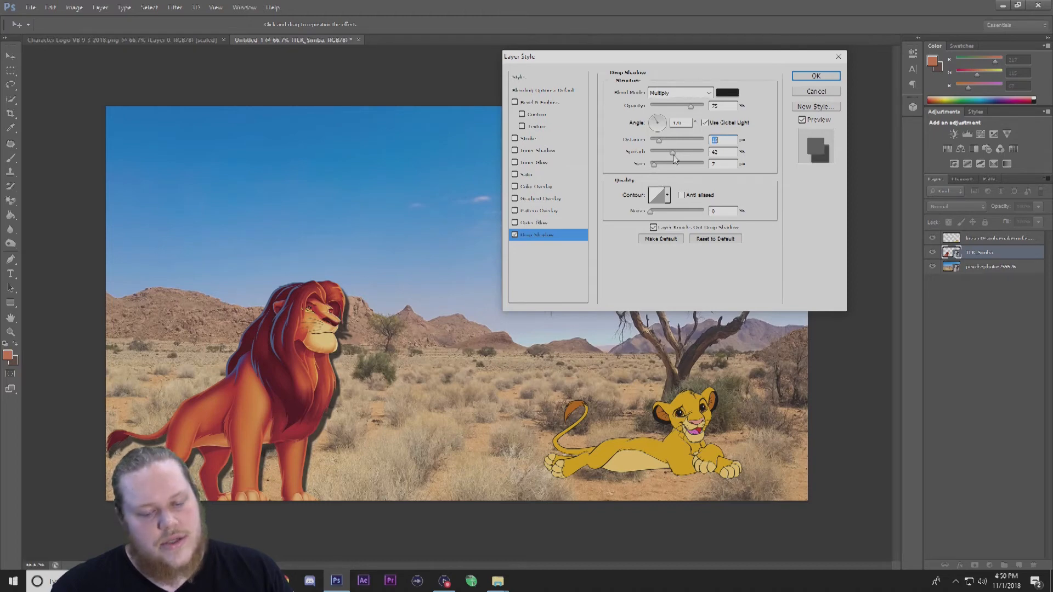
Lower the shadow opacity to 40%, reset spread to 0, set size 27, and close the Layer Style dialog.
mouse_move(691, 107)
mouse_down()
mouse_move(669, 112)
mouse_move(706, 112)
mouse_move(677, 116)
mouse_up()
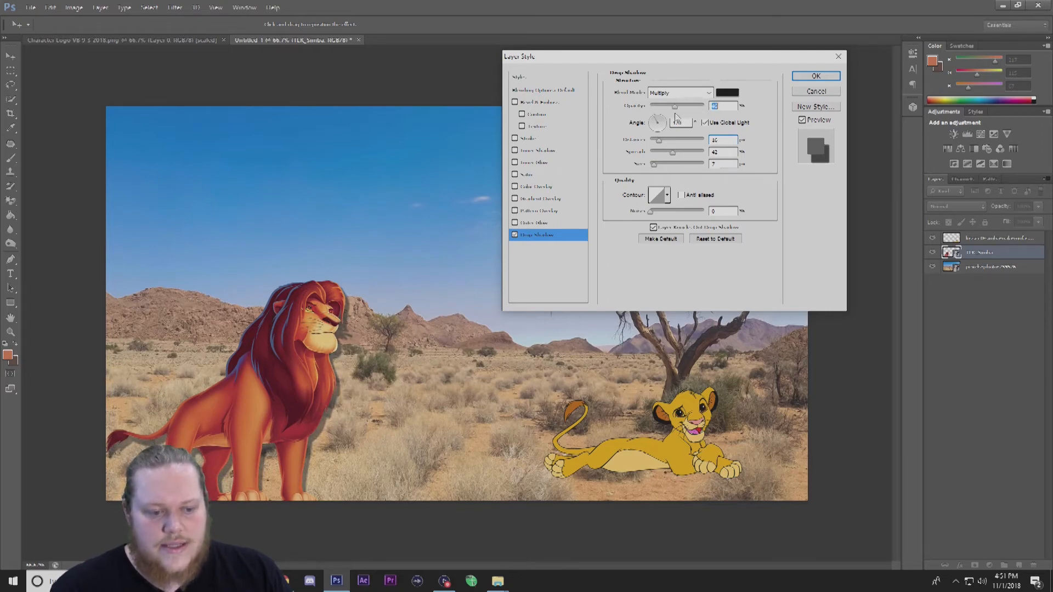
drag(672, 156, 734, 154)
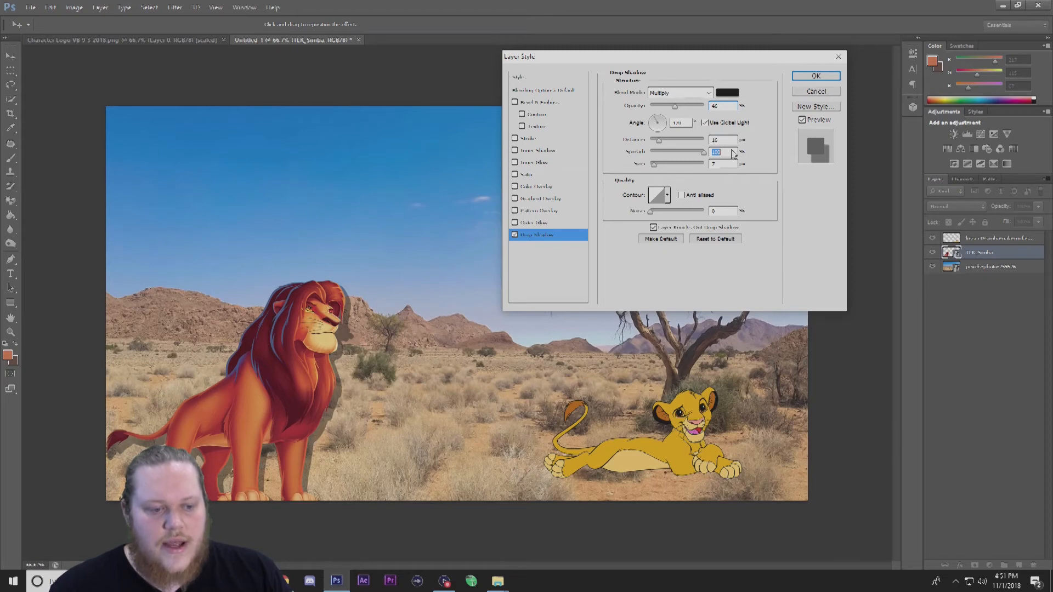
drag(710, 156, 658, 168)
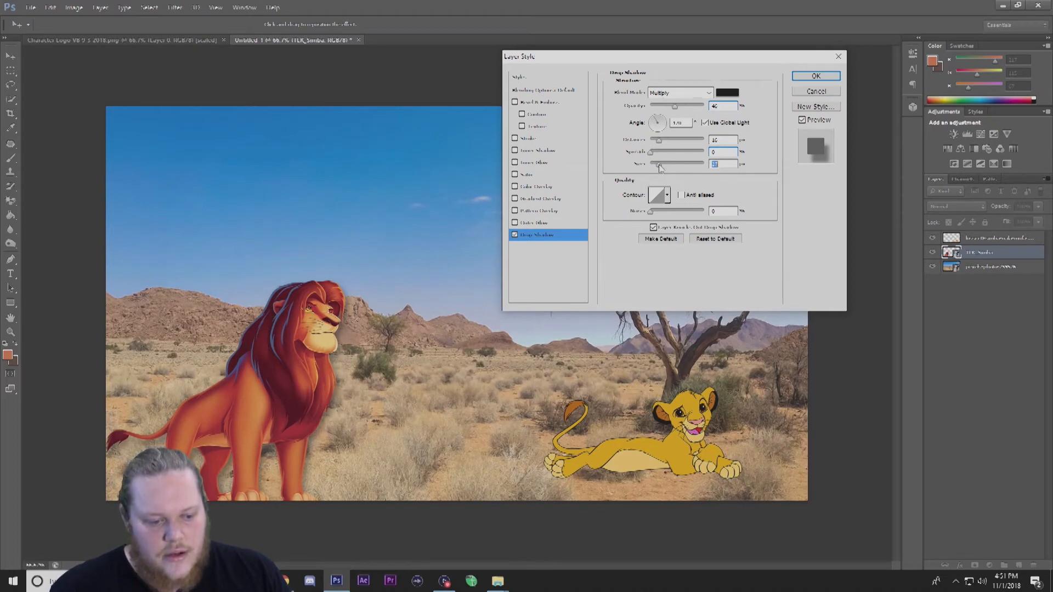
drag(662, 144, 667, 144)
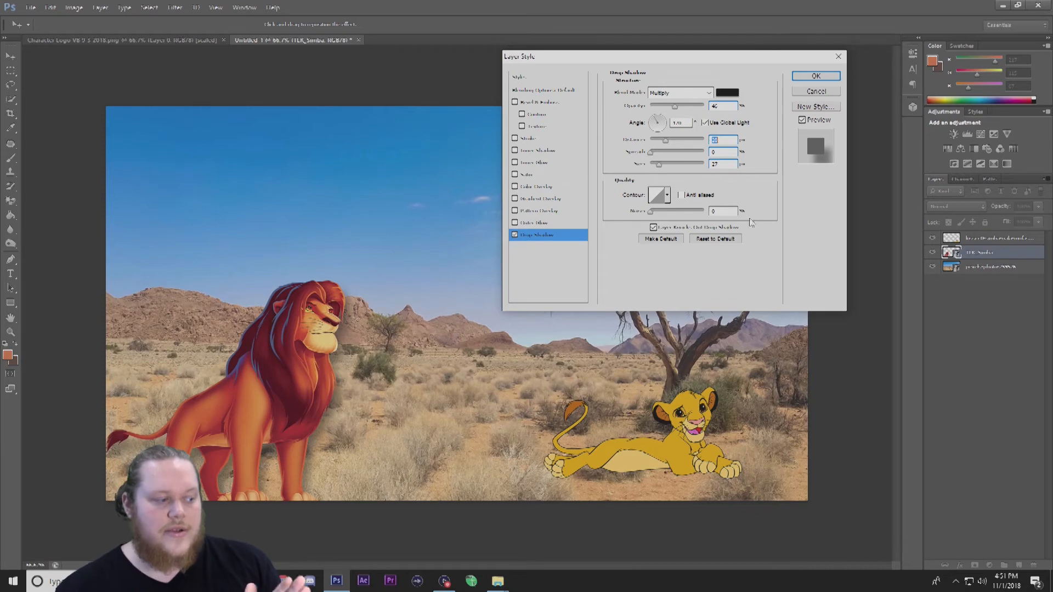
click(834, 58)
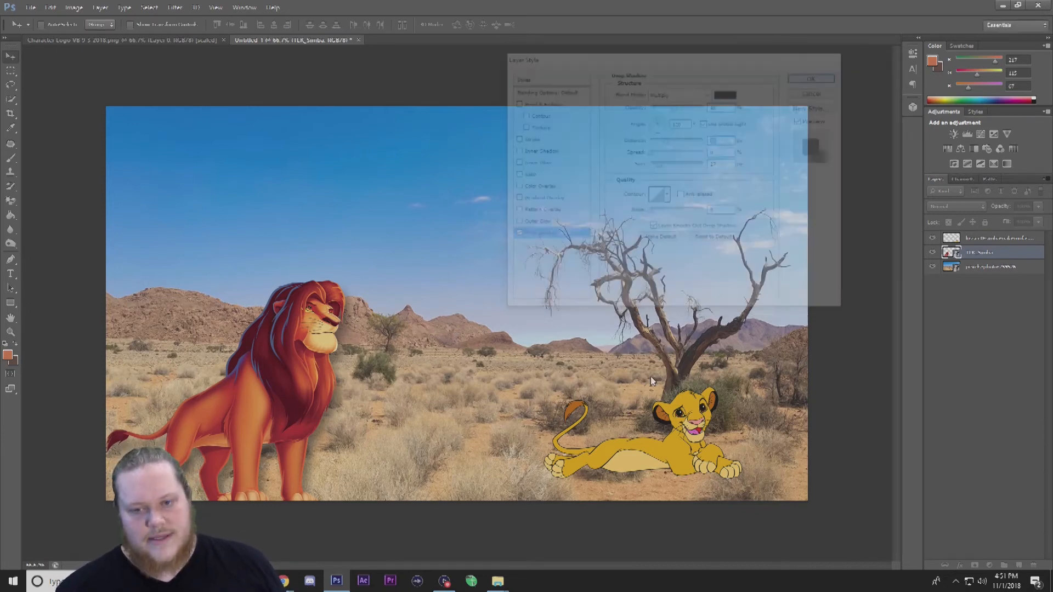
Shift the adult lion slightly to the right on the canvas.
drag(210, 414, 294, 409)
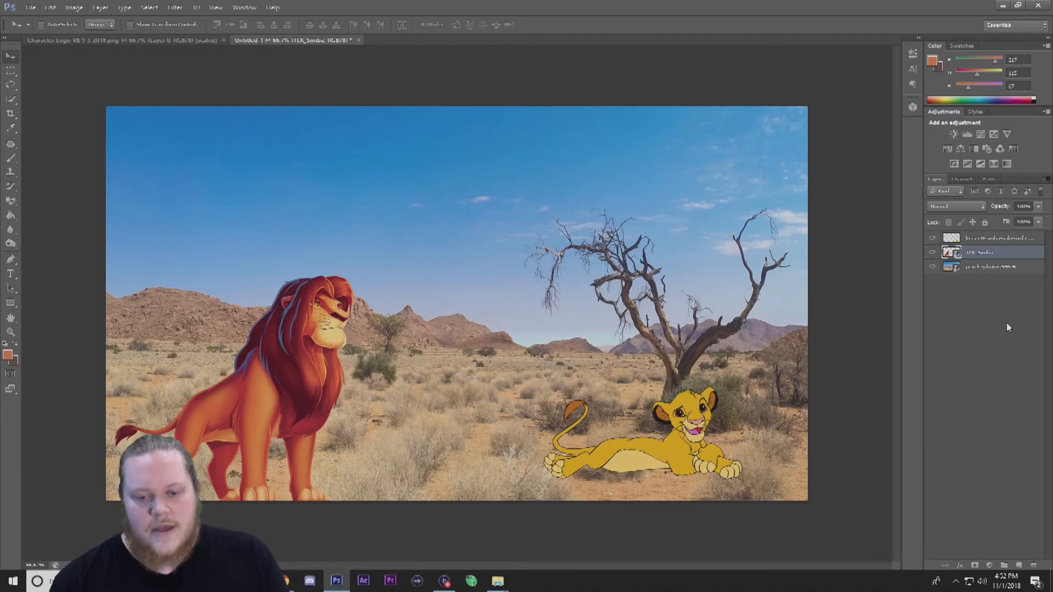
click(1004, 238)
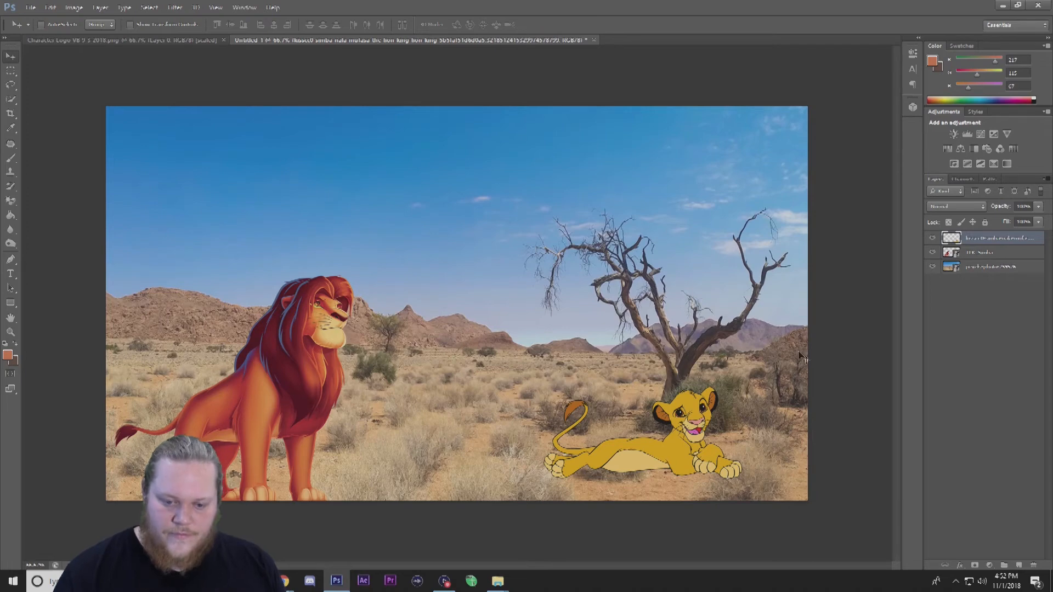
click(150, 40)
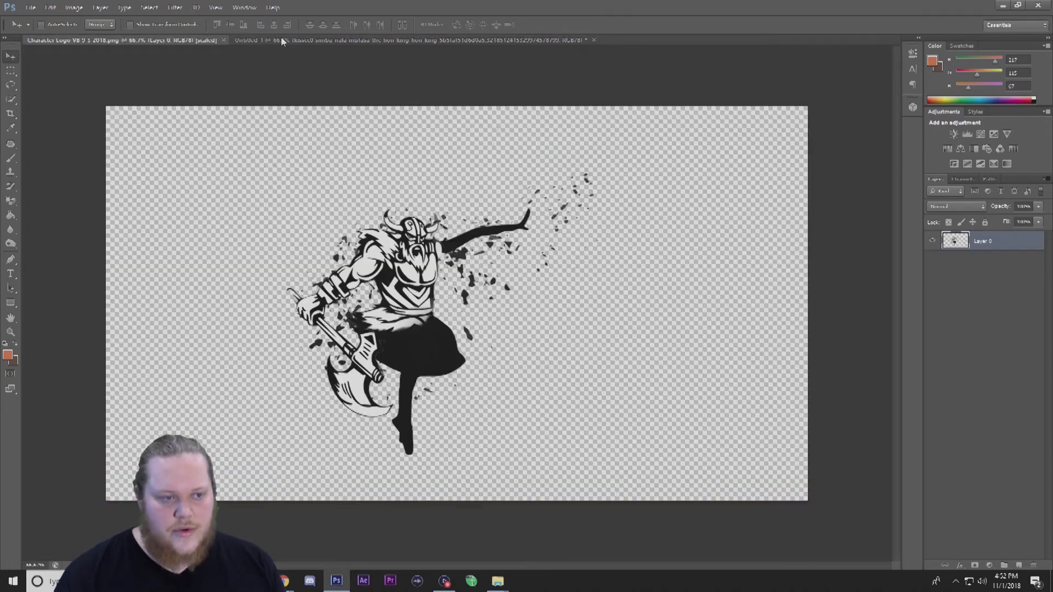
click(358, 40)
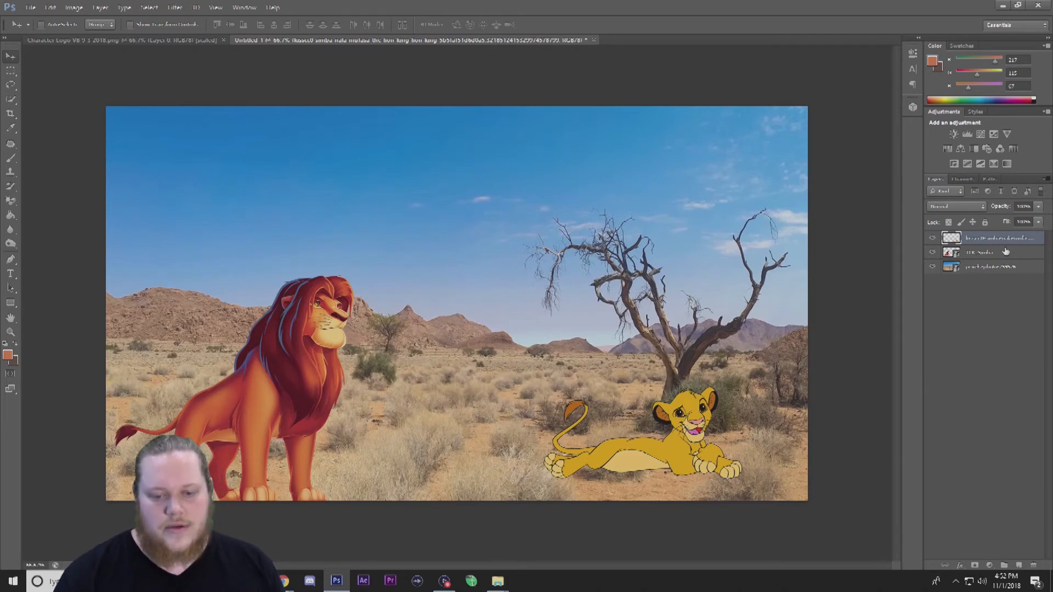
Restore the window and open the lying cub image from the desktop in Photoshop.
click(1019, 5)
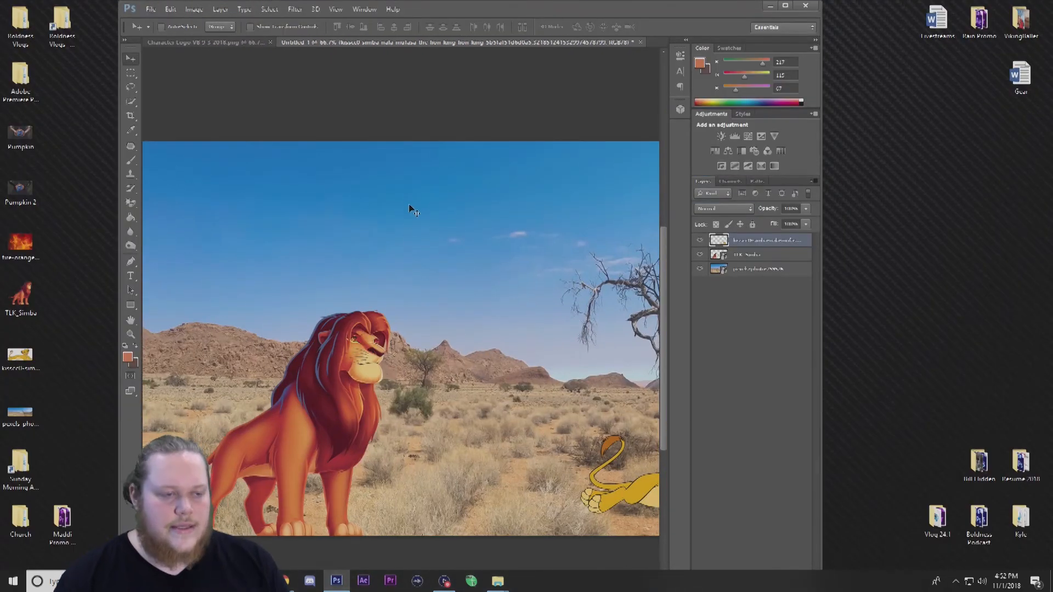
drag(20, 359, 661, 43)
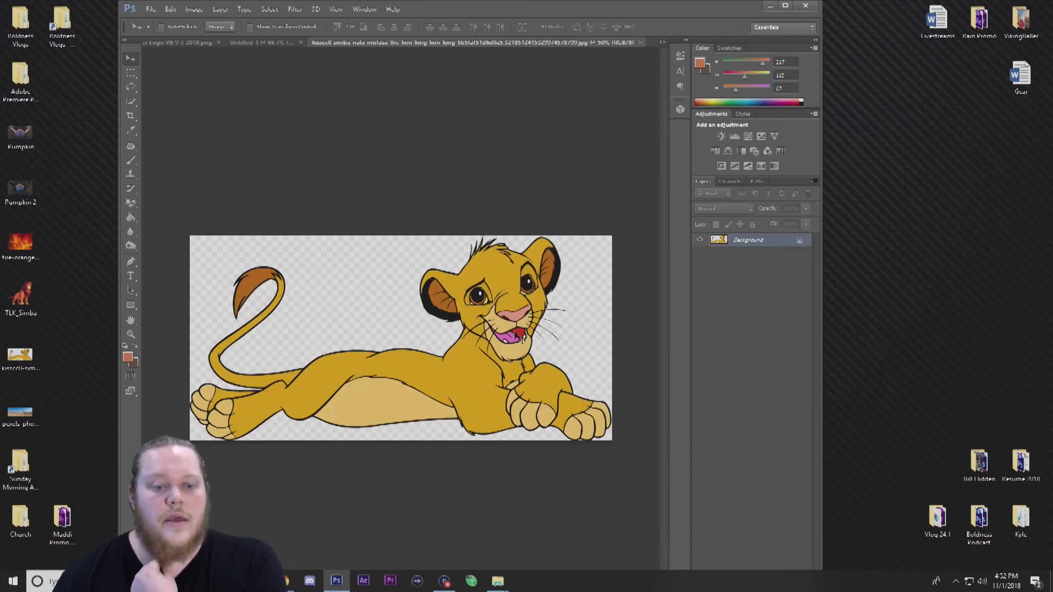
Erase the cub image's white background with the Magic Eraser at tolerance 32.
click(131, 203)
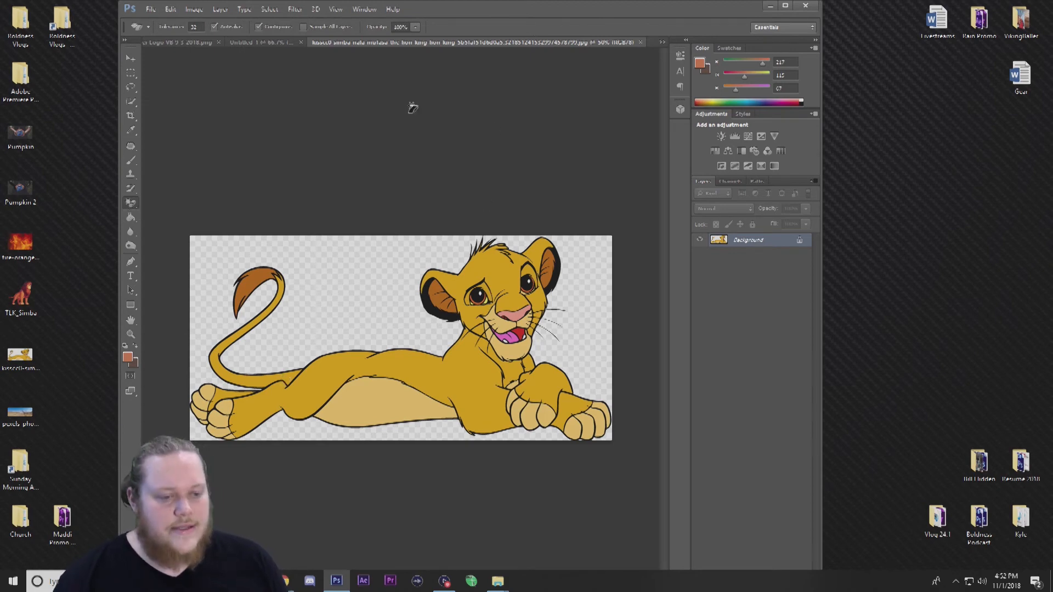
click(348, 283)
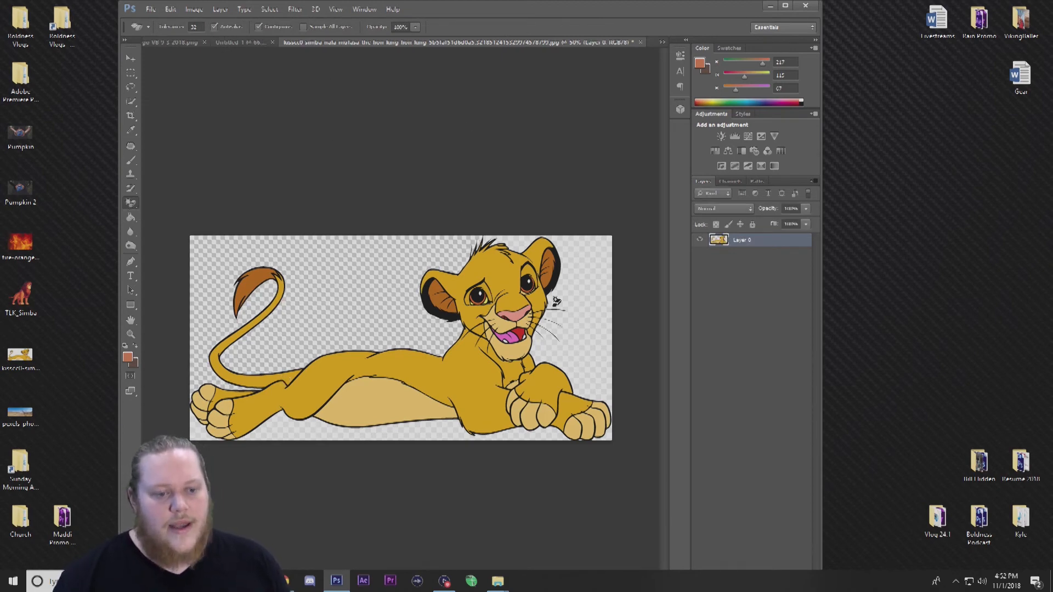
click(598, 303)
click(436, 427)
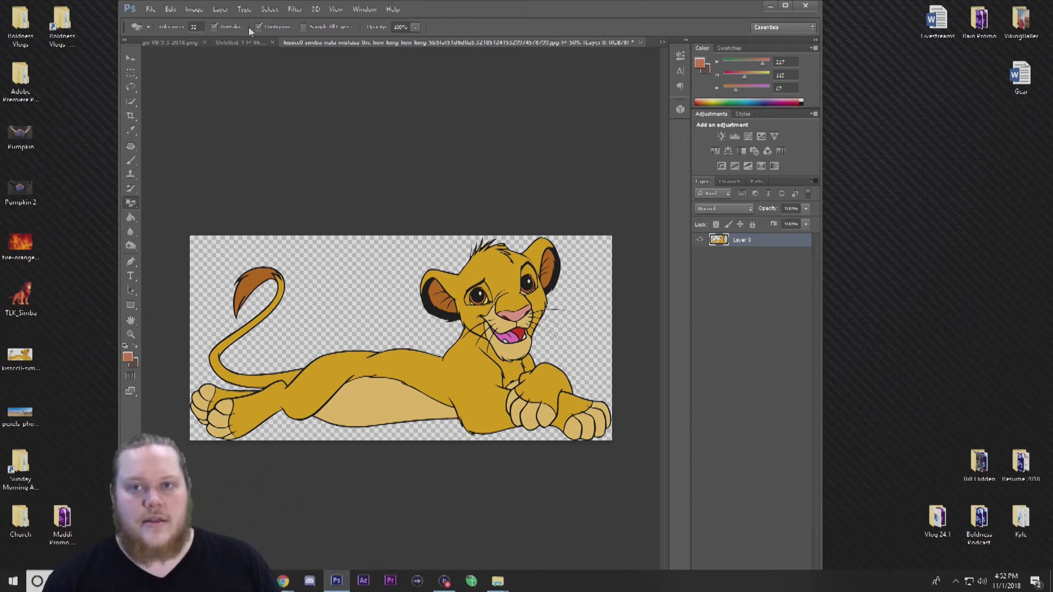
Flip the cub image's canvas horizontally.
click(197, 9)
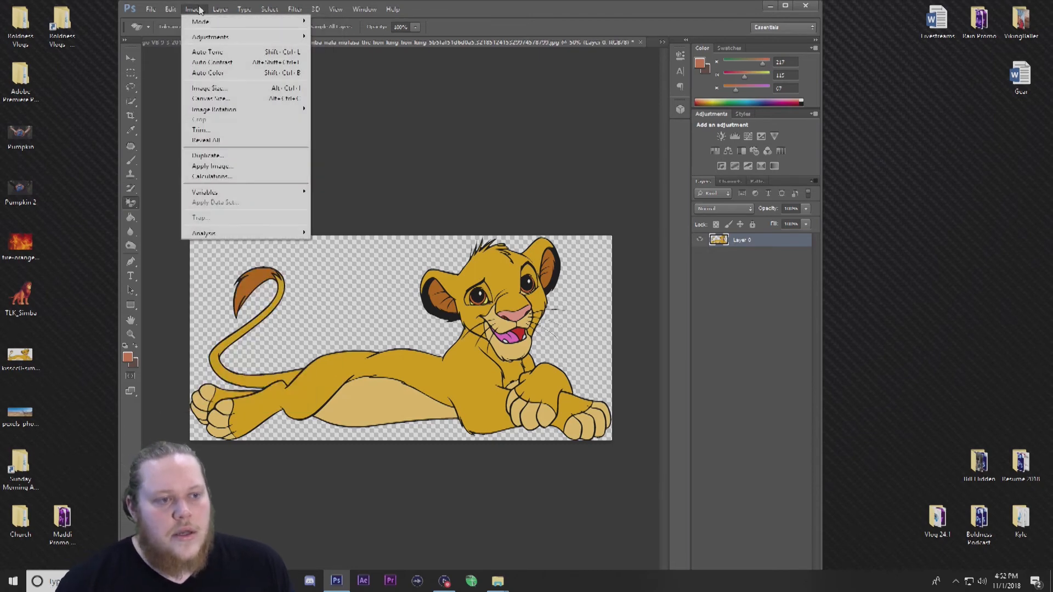
mouse_move(275, 109)
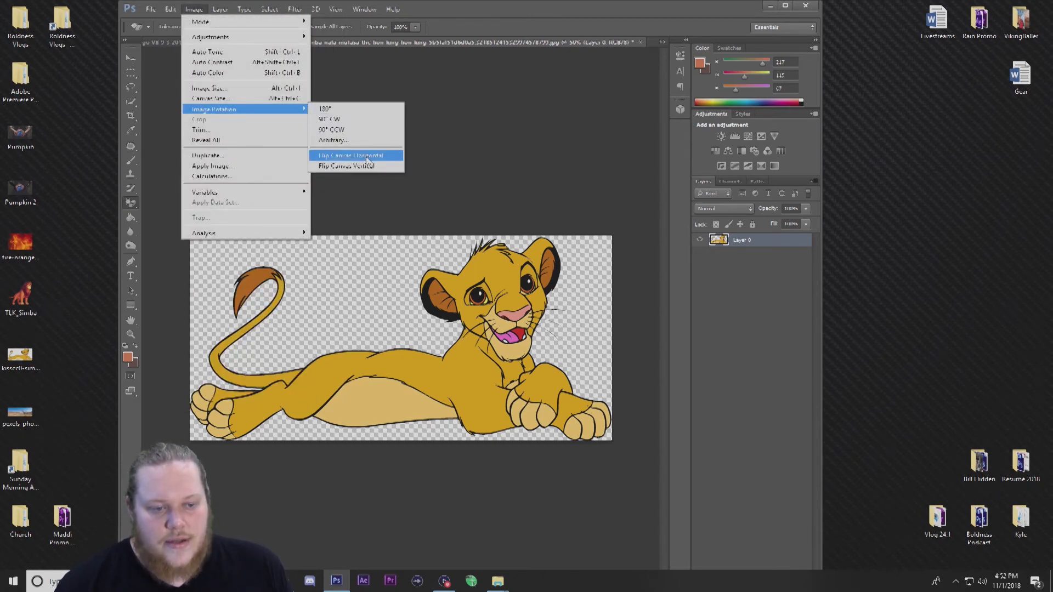
click(331, 158)
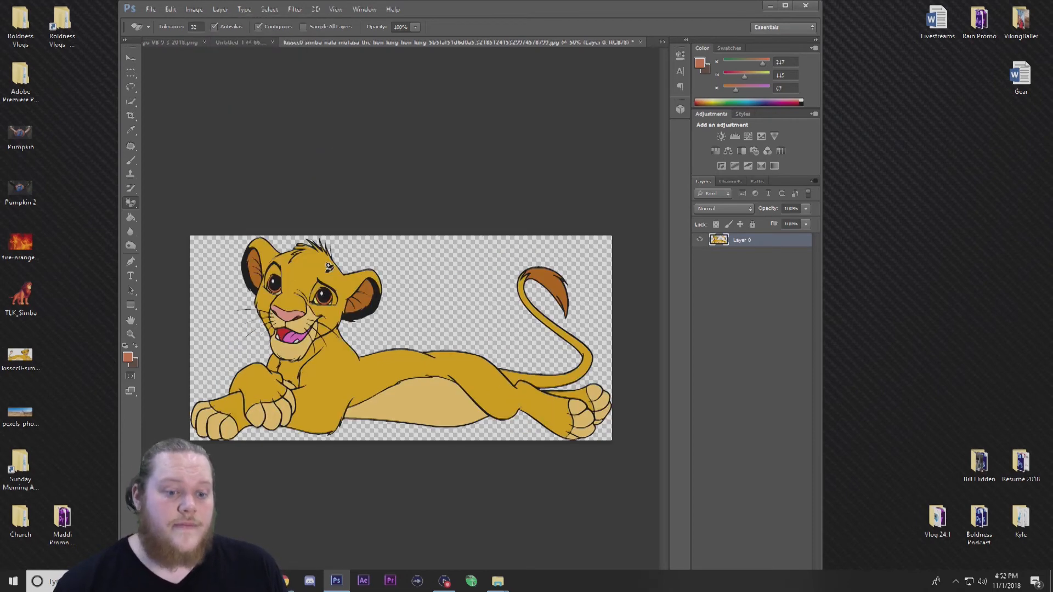
Flip the cub image's canvas vertically.
click(187, 11)
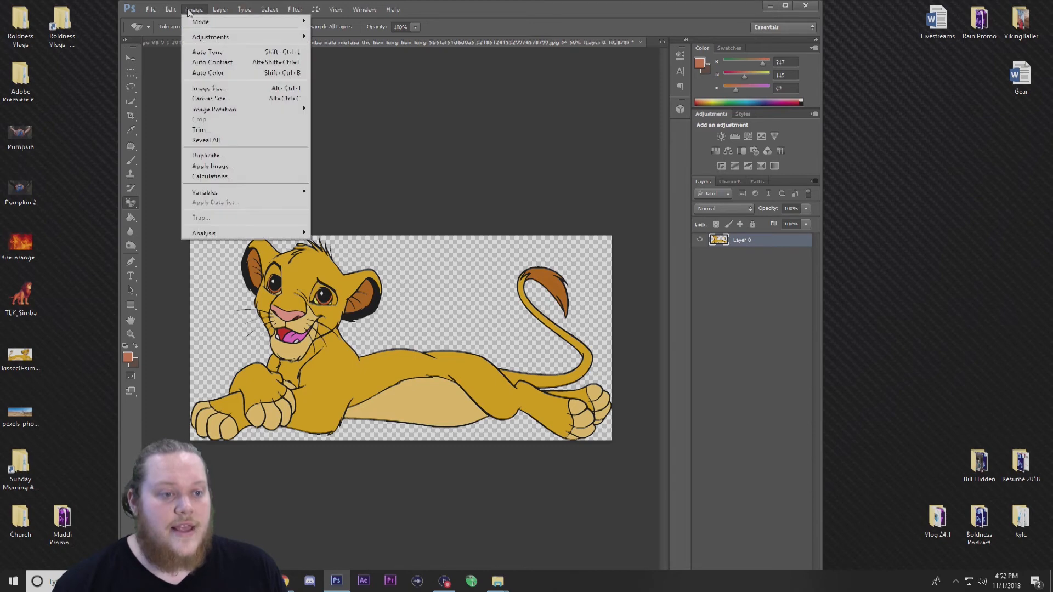
mouse_move(195, 12)
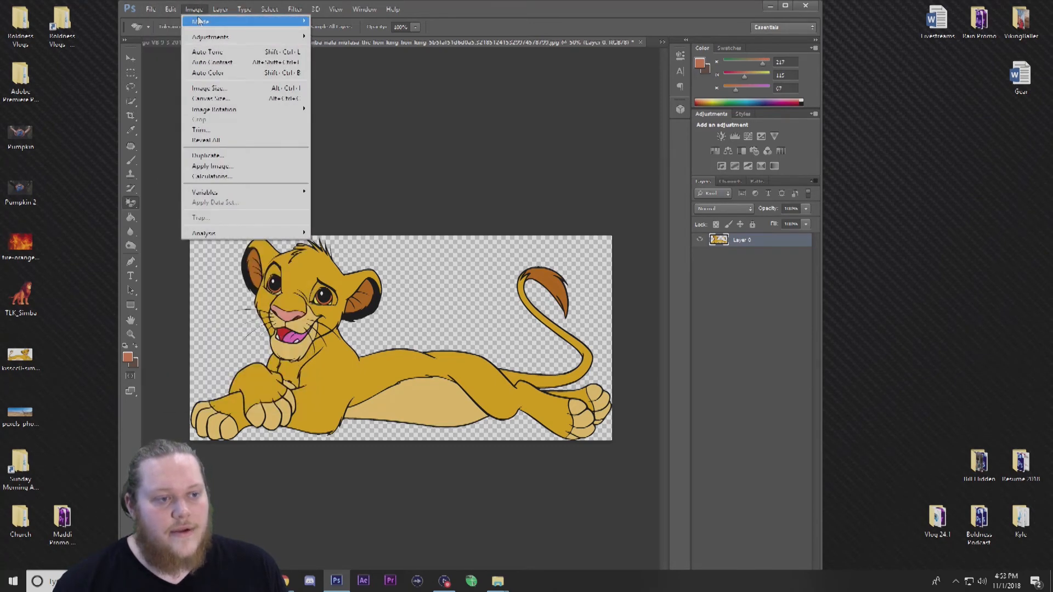
mouse_move(250, 116)
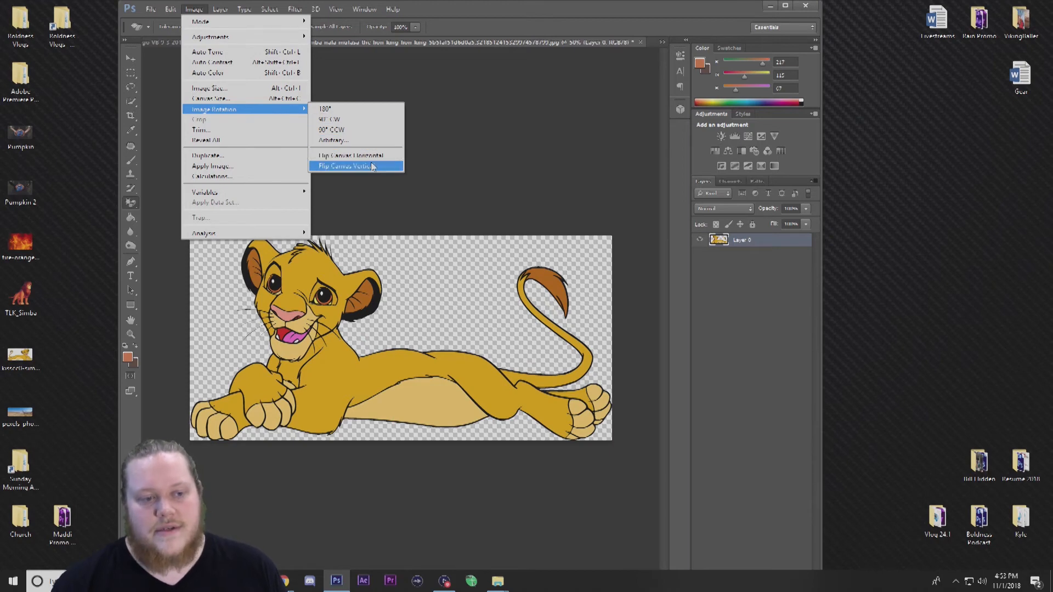
click(347, 166)
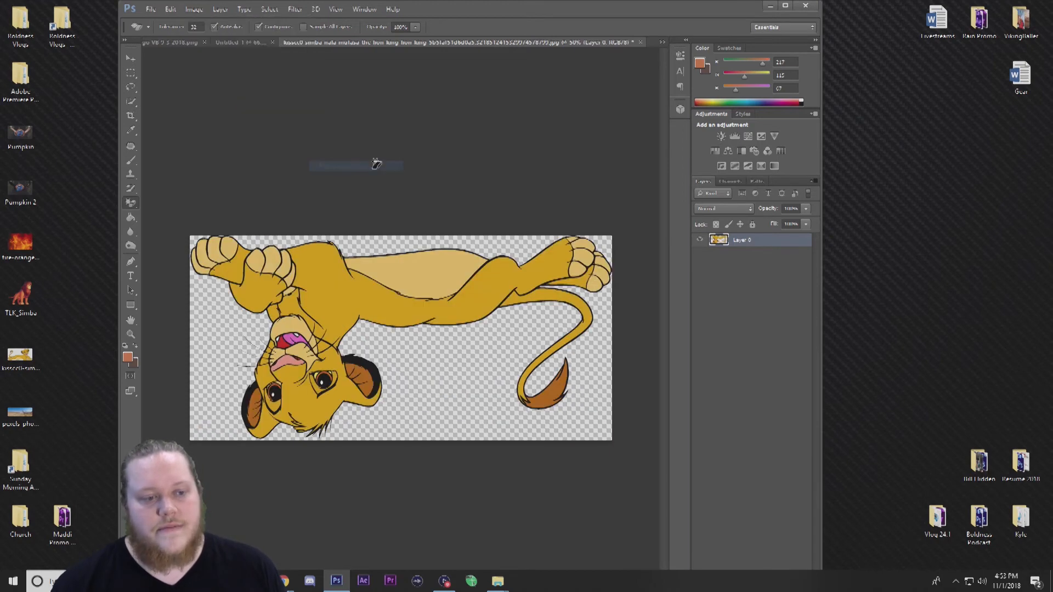
Flip the cub image's canvas vertically again to turn it upright.
click(219, 9)
mouse_move(203, 11)
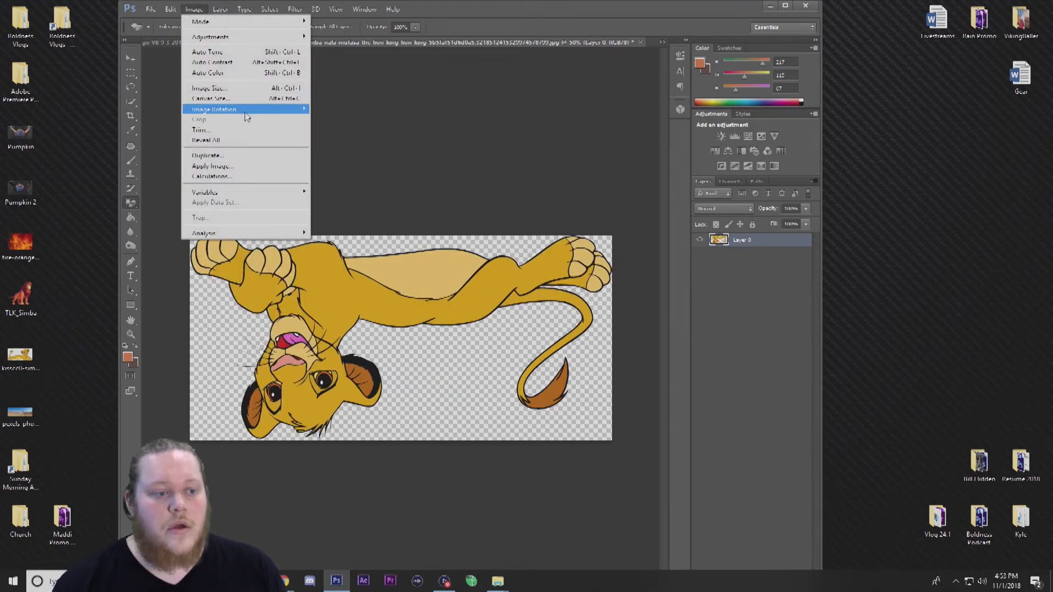
mouse_move(243, 111)
click(367, 166)
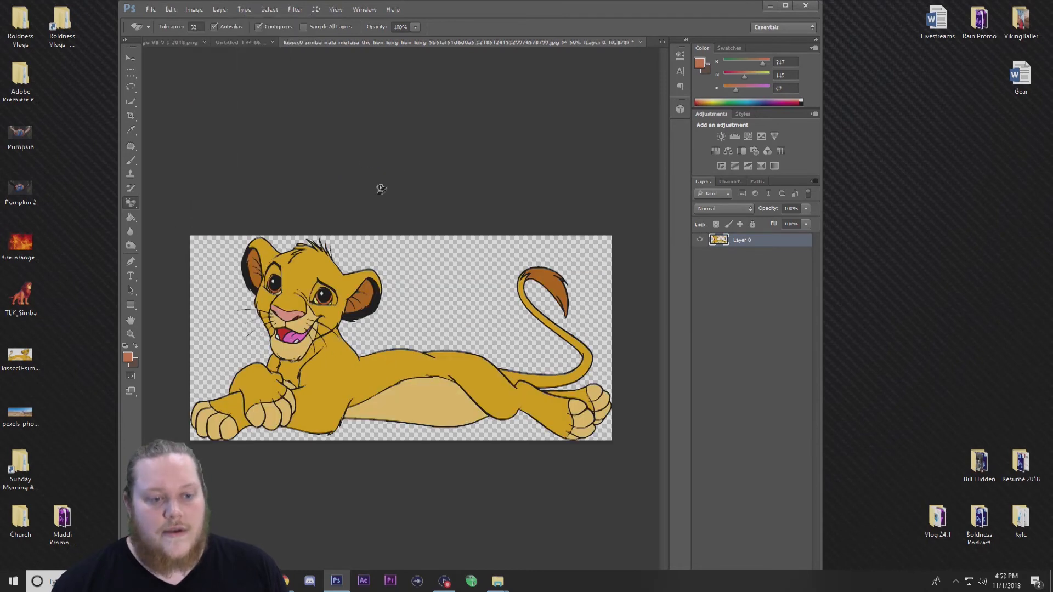
Drag the flipped cub into the Lion King composite document as a new layer.
click(131, 58)
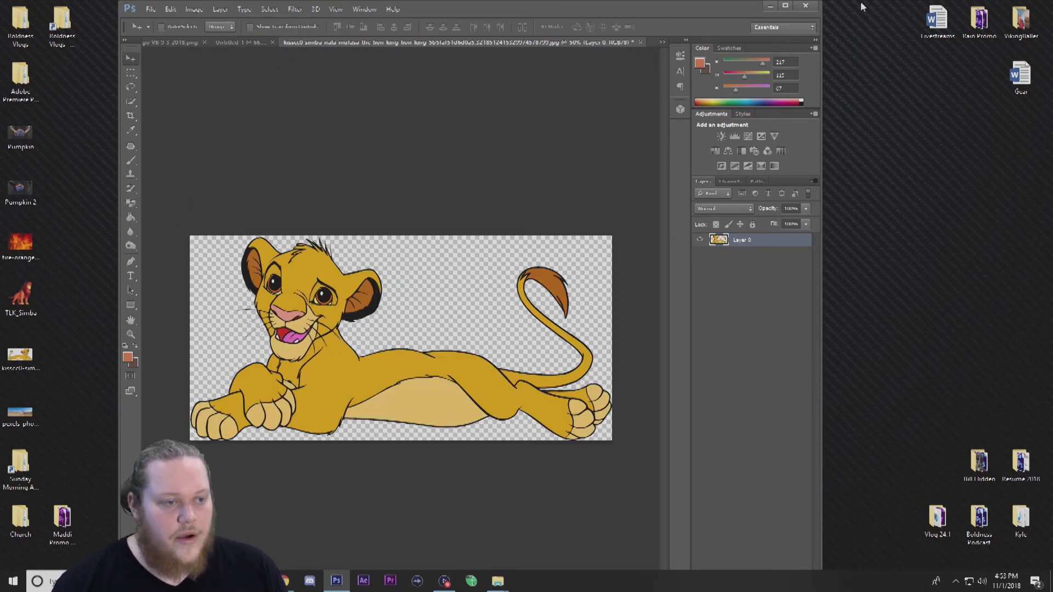
click(787, 7)
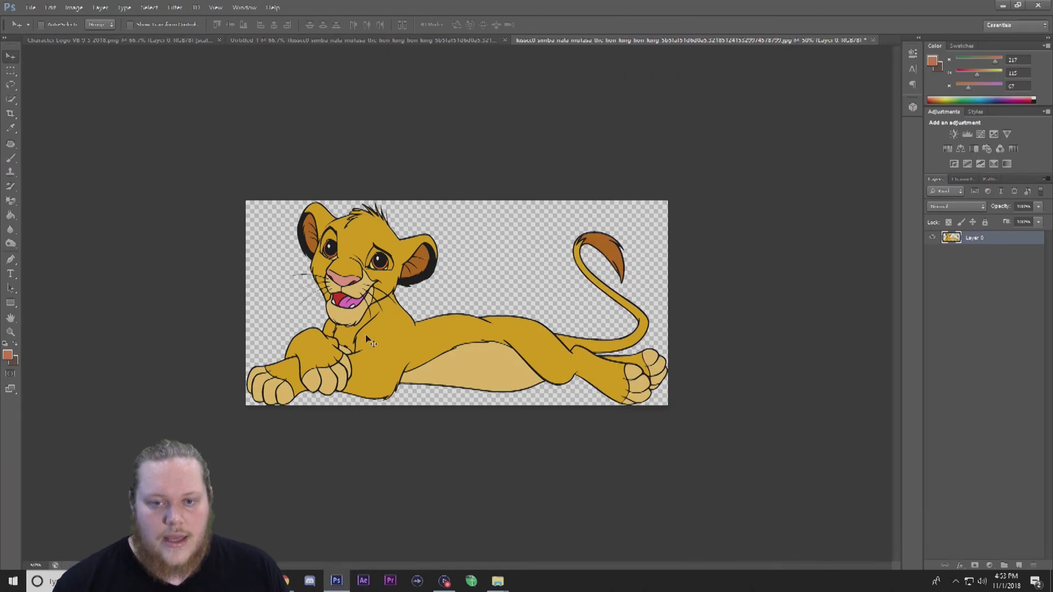
drag(393, 280, 417, 322)
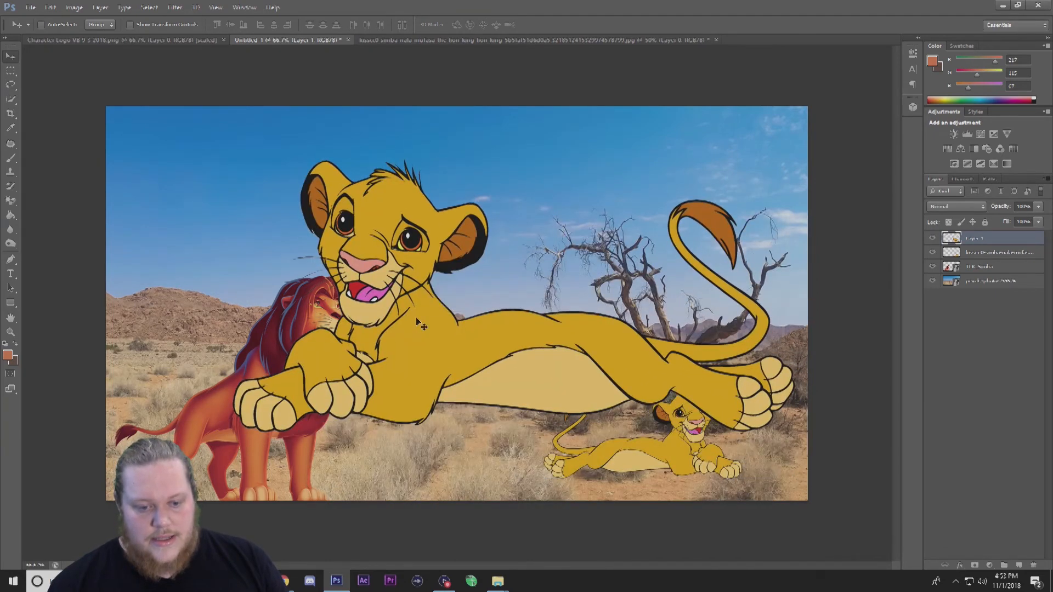
Delete the original small lying cub layer and nudge the adult lion slightly left.
click(1008, 254)
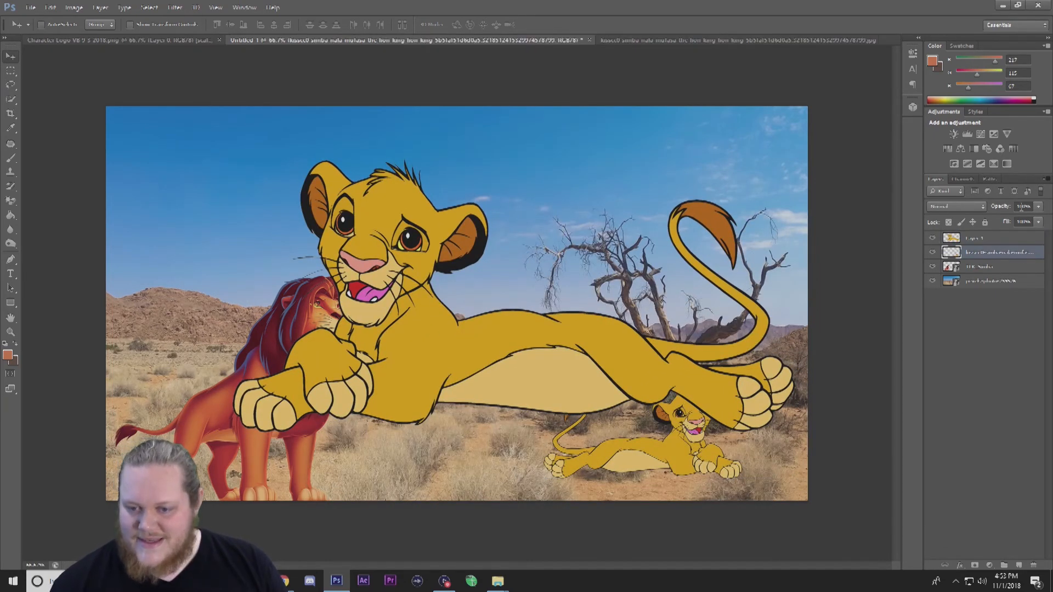
key(Delete)
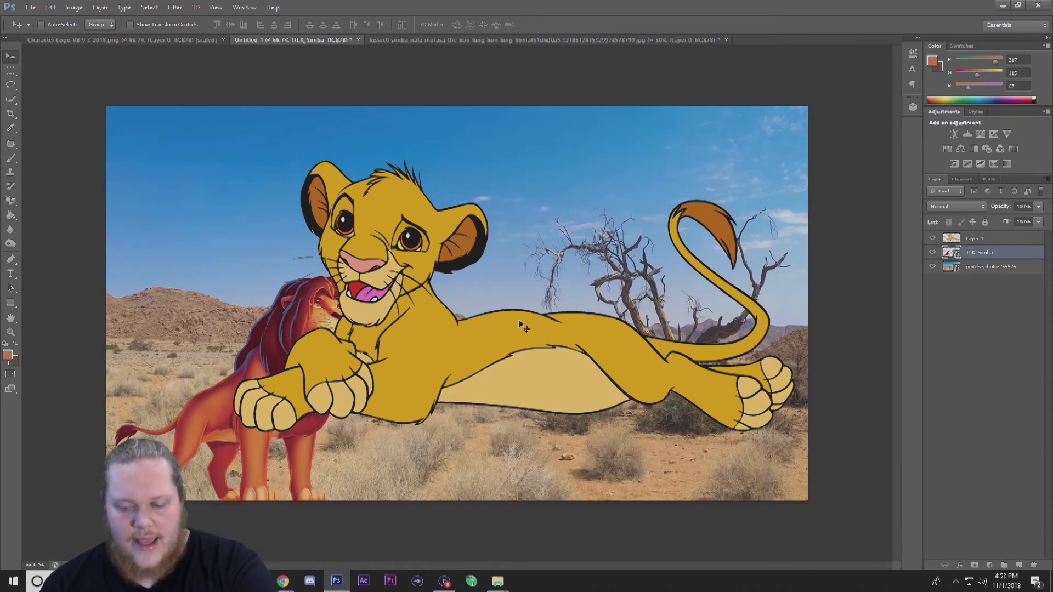
drag(433, 340, 411, 333)
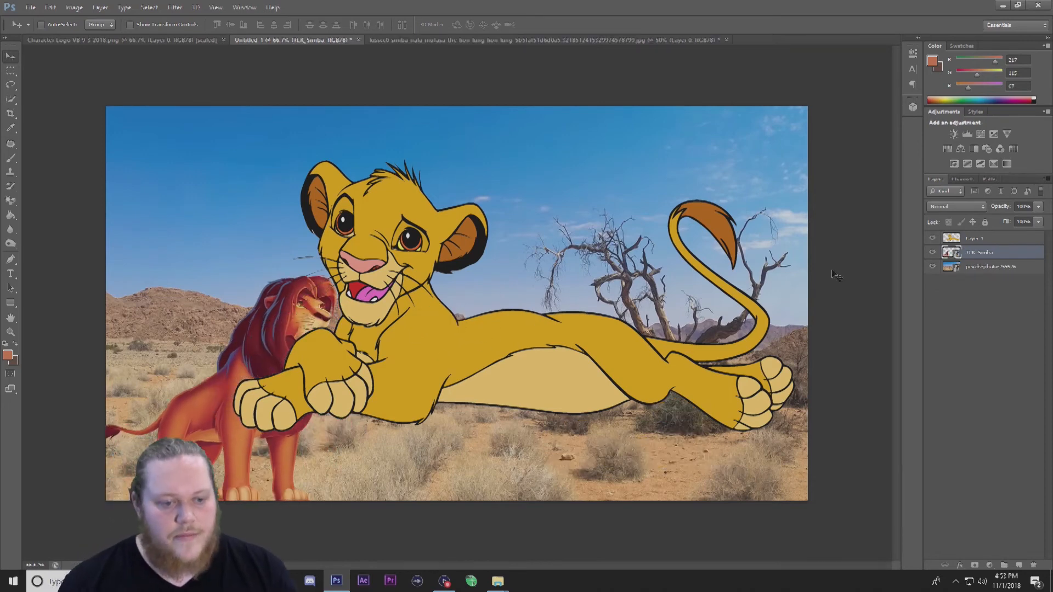
Scale the cub layer down and move it into the lower-right foreground beside the tree.
click(1015, 240)
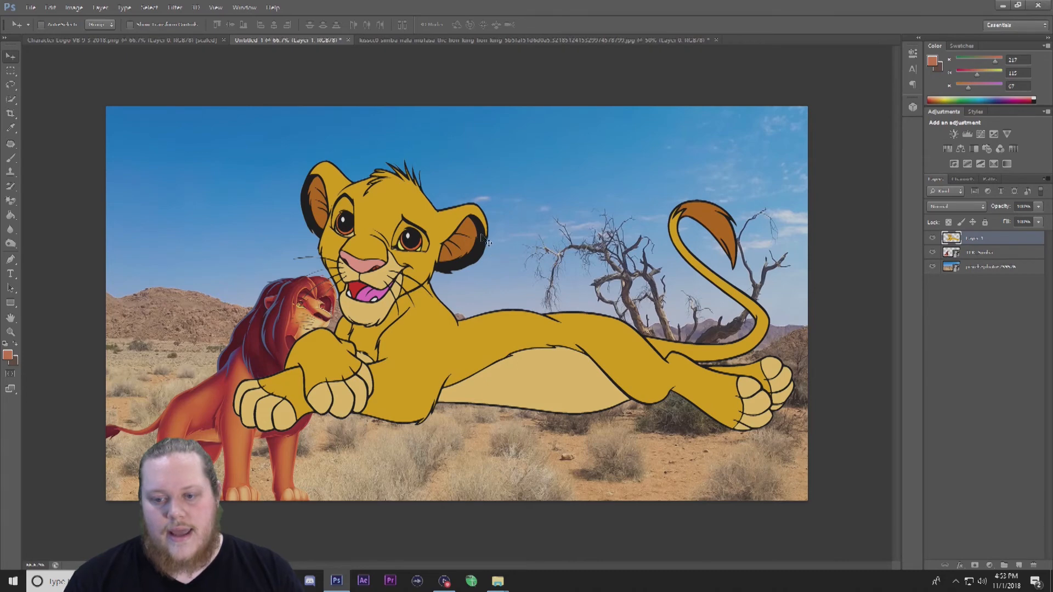
key(ctrl+t)
drag(233, 159, 601, 335)
drag(707, 400, 649, 459)
key(Return)
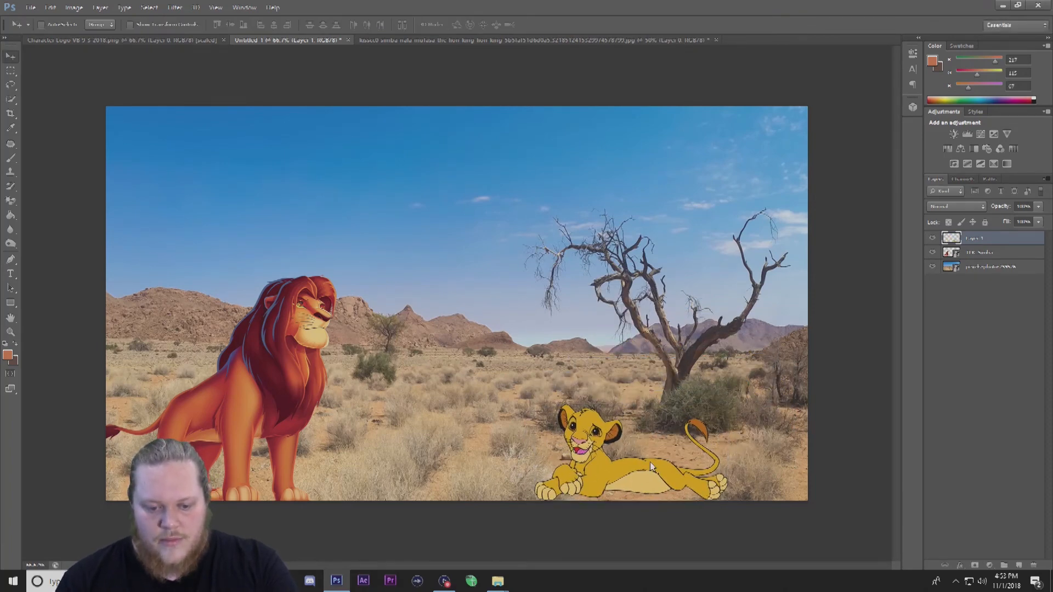
Add a drop shadow to the cub layer, adjusting its size, spread, distance, angle and opacity.
click(1023, 252)
double_click(1014, 238)
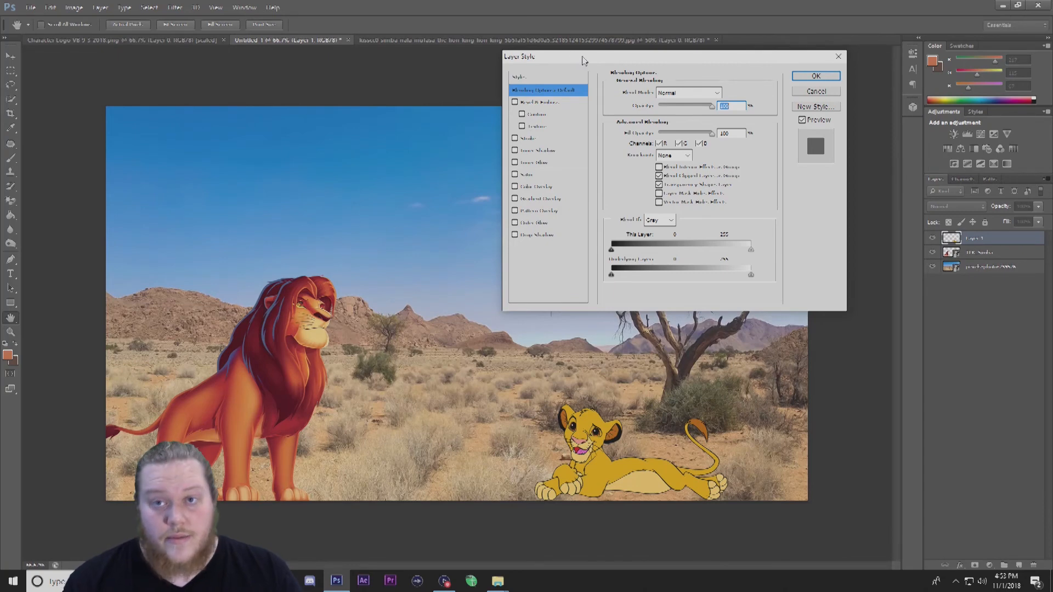
drag(583, 57, 526, 68)
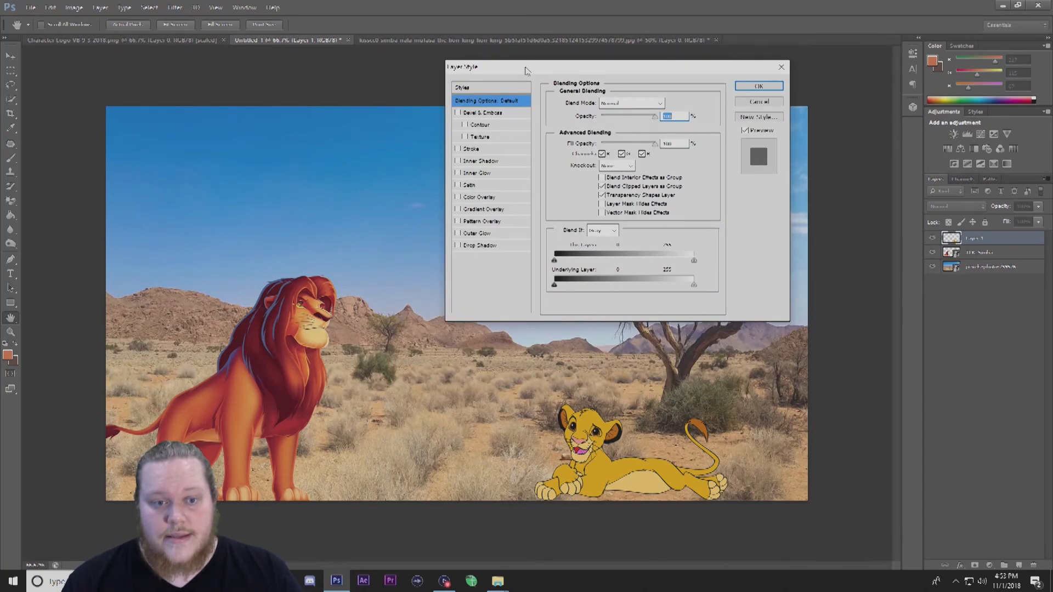
click(480, 245)
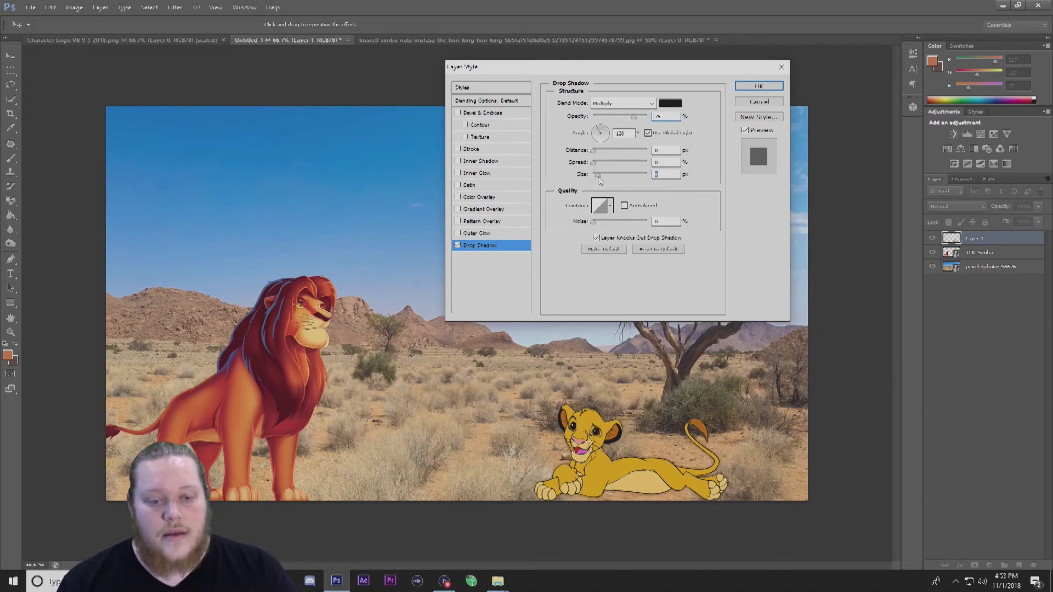
mouse_move(594, 165)
mouse_down()
mouse_move(606, 165)
mouse_move(604, 177)
mouse_up()
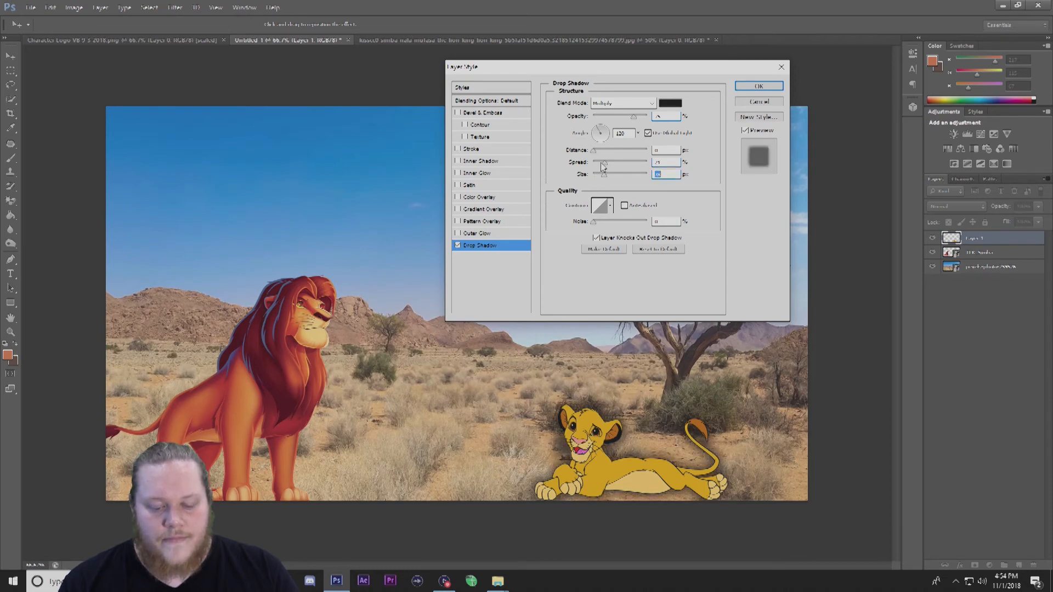
drag(596, 157, 609, 159)
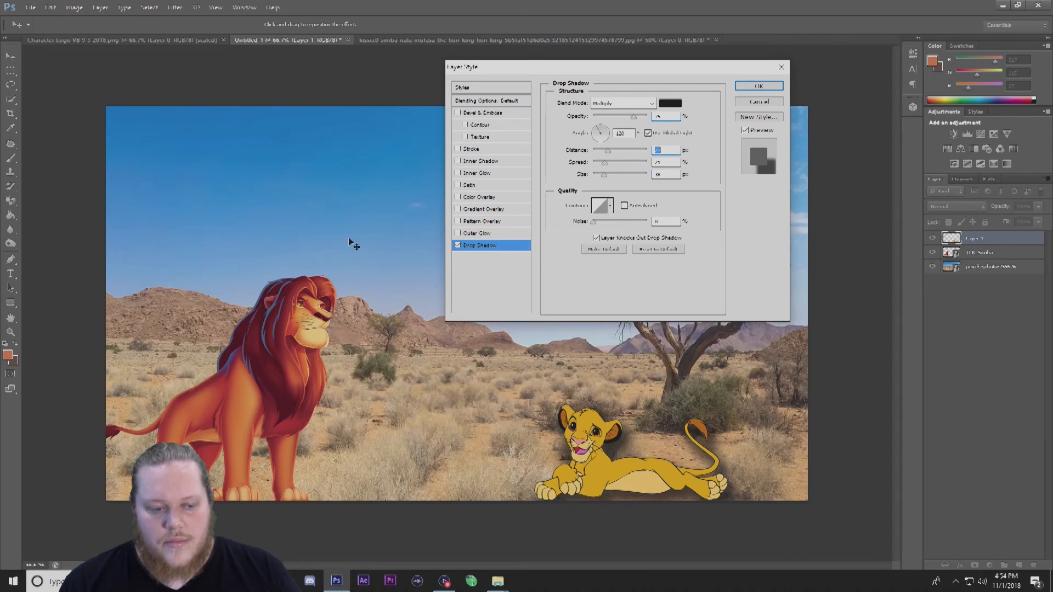
drag(242, 360, 239, 326)
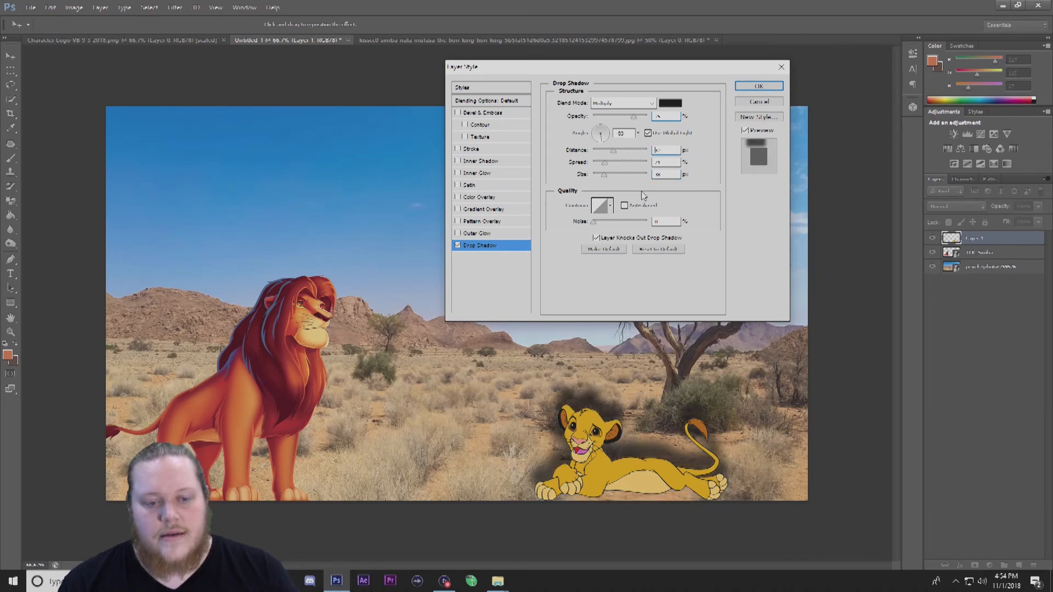
drag(607, 140, 593, 134)
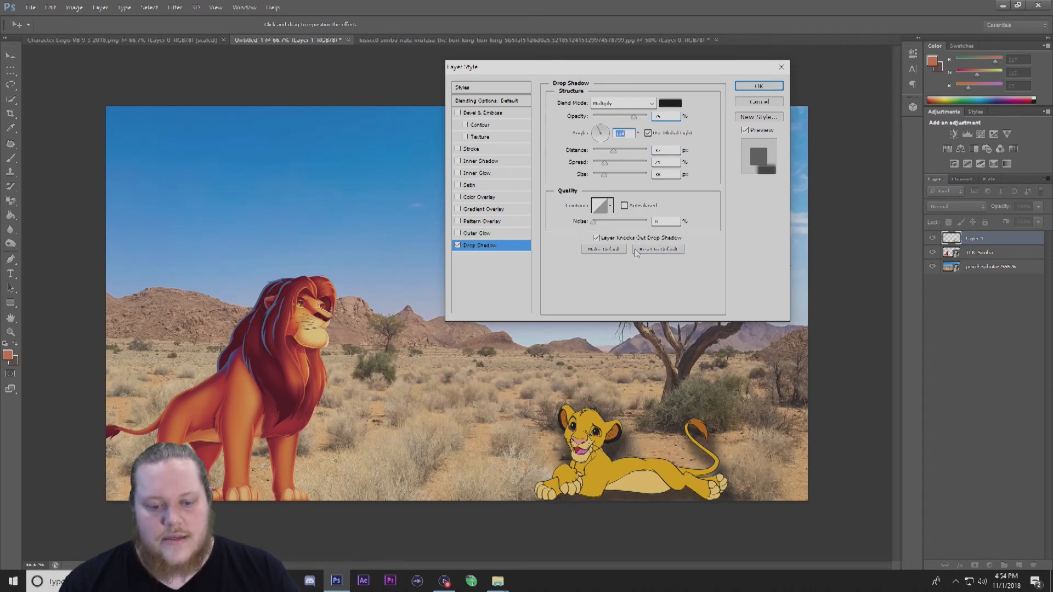
mouse_move(605, 166)
mouse_down()
mouse_move(592, 167)
mouse_move(604, 183)
mouse_up()
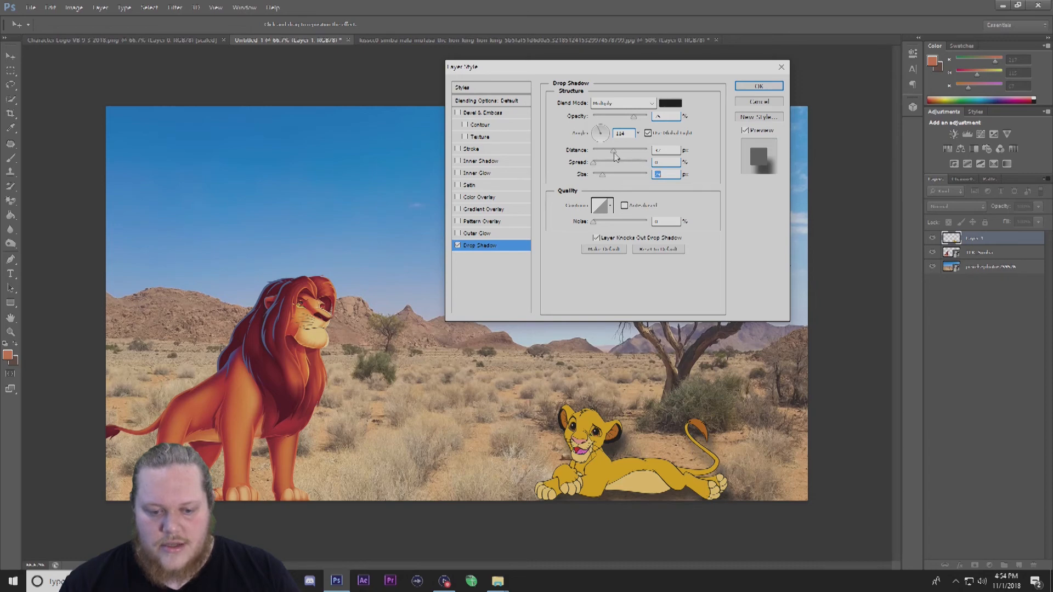
drag(615, 157, 623, 157)
drag(632, 118, 607, 122)
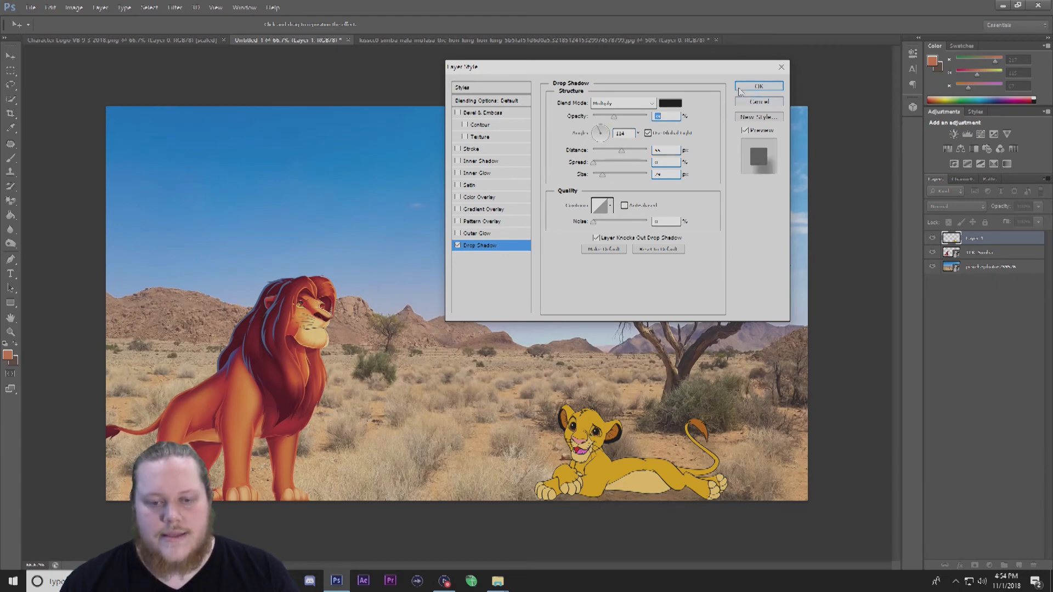
click(757, 86)
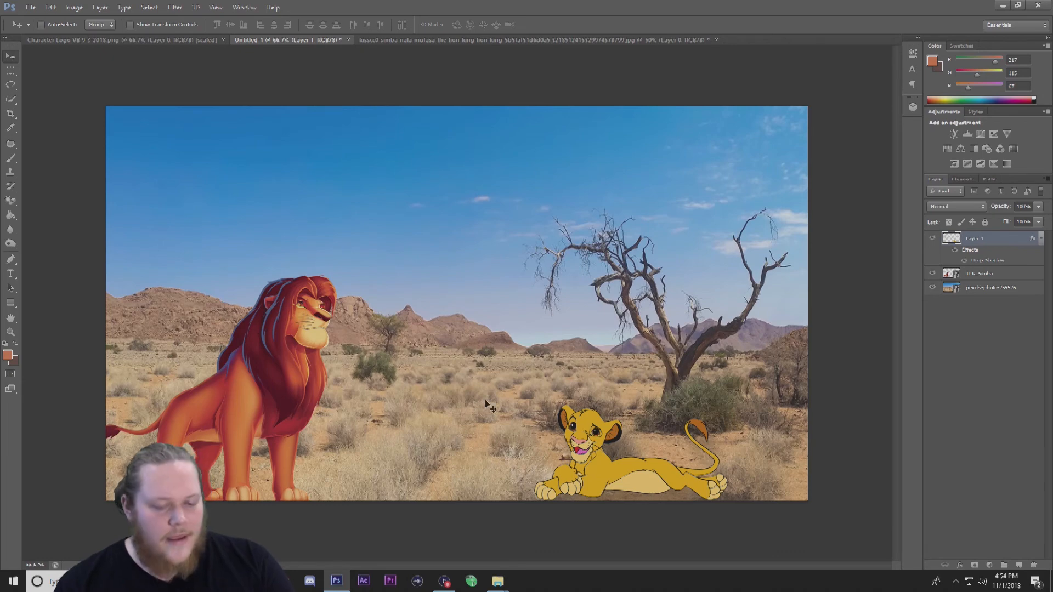
Save the composite to the Desktop as a JPEG file named s.
click(32, 7)
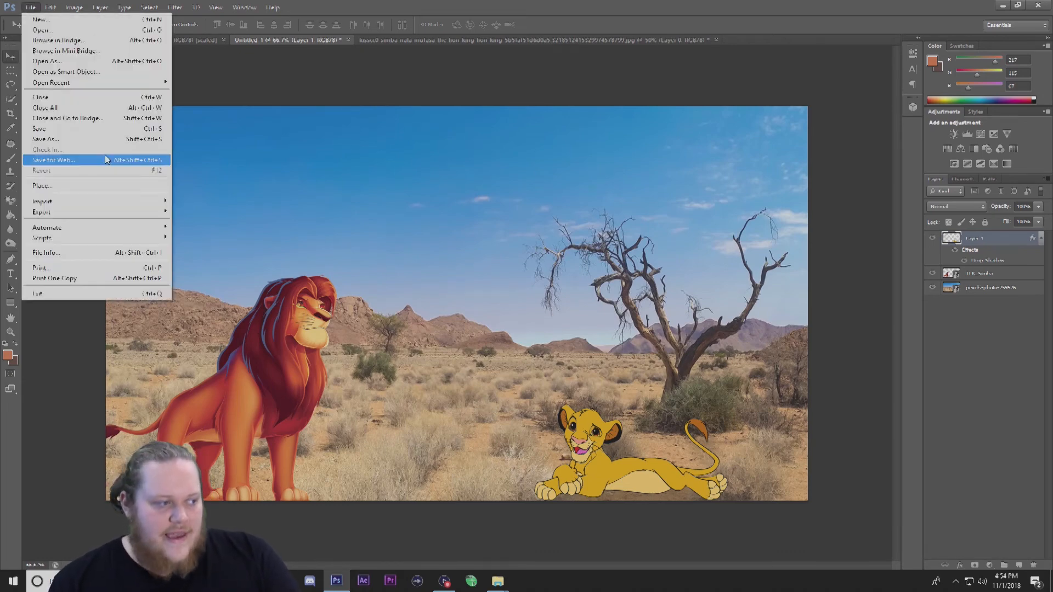
click(87, 139)
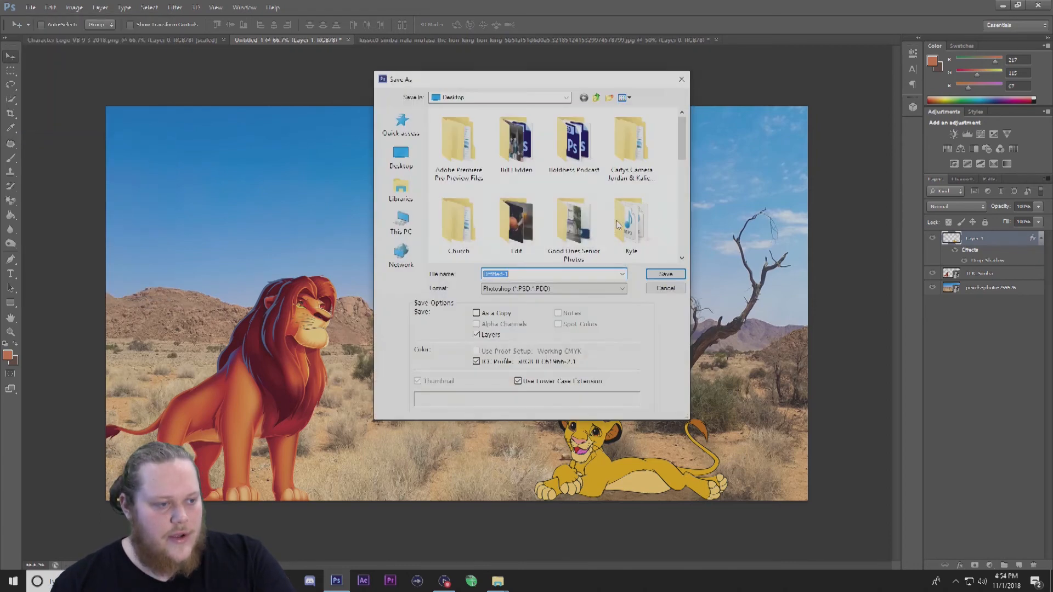
click(540, 288)
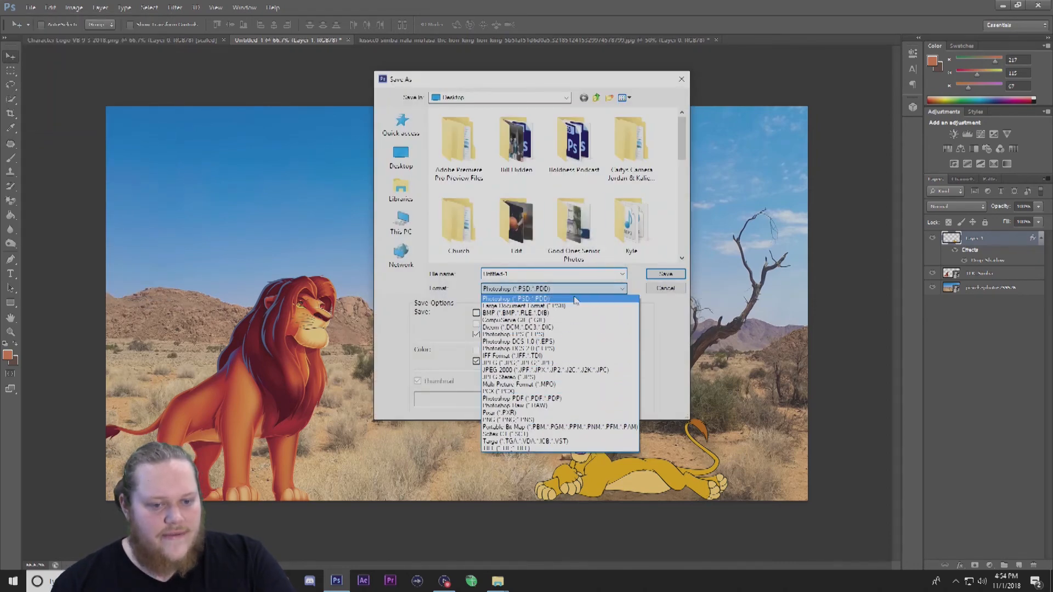
click(532, 362)
click(542, 274)
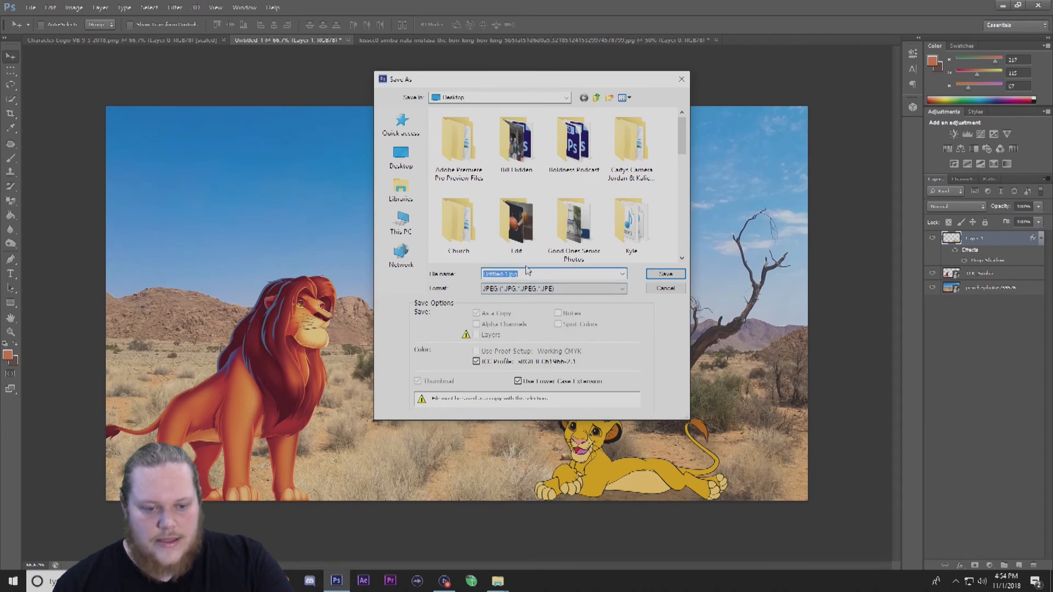
text(s)
click(412, 160)
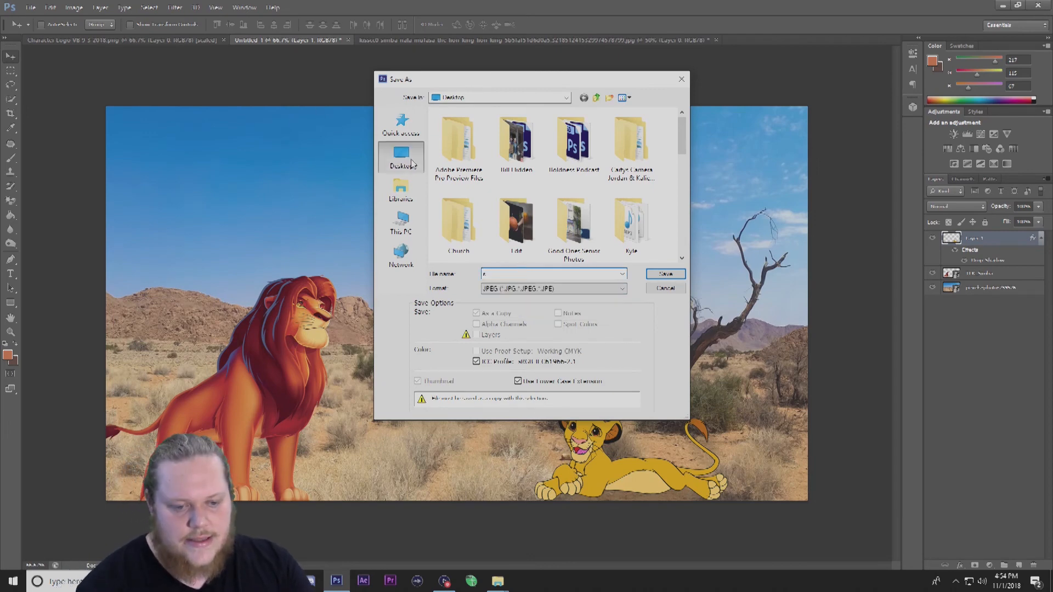
scroll(604, 214, down, 7)
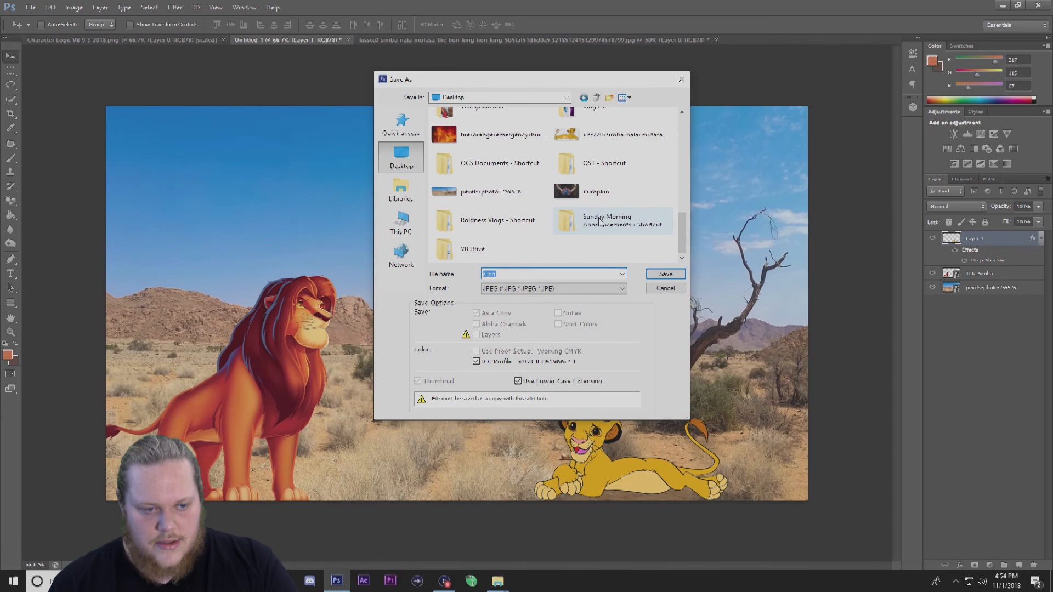
click(664, 274)
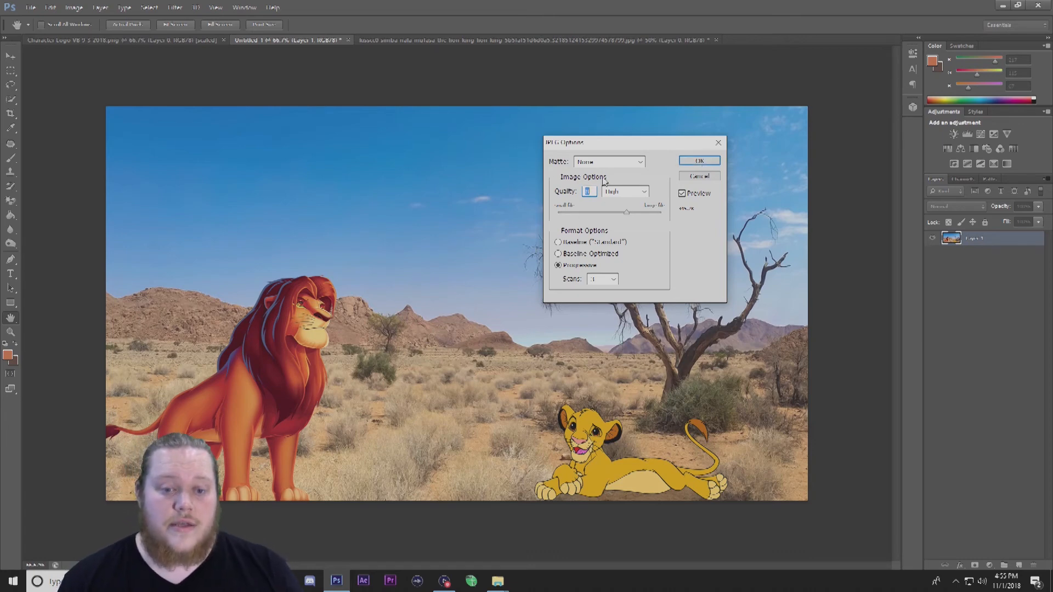
Set the JPEG image quality to High and confirm the export options.
click(638, 192)
click(639, 201)
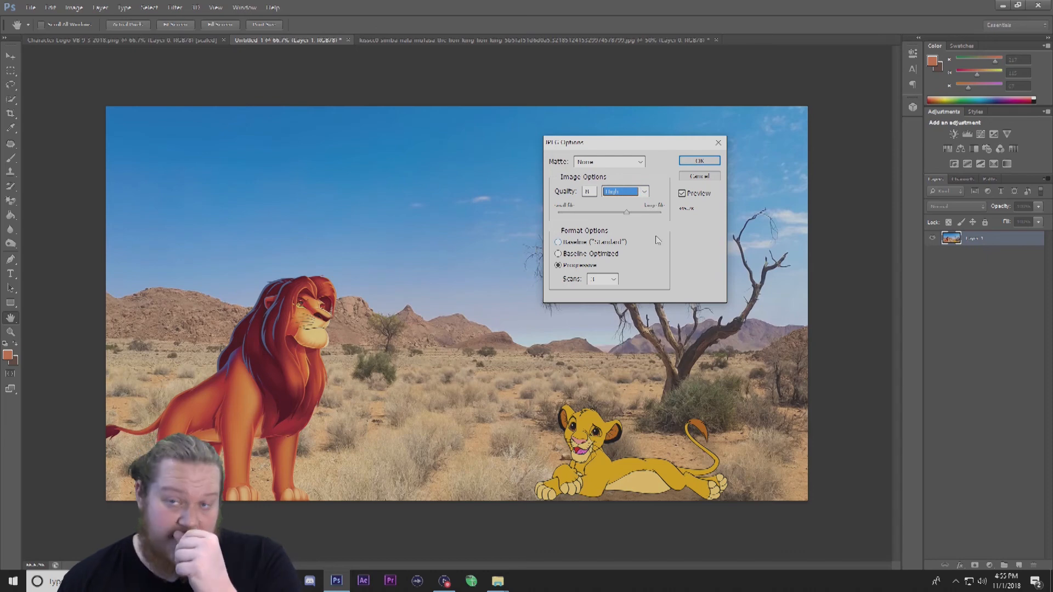
click(711, 162)
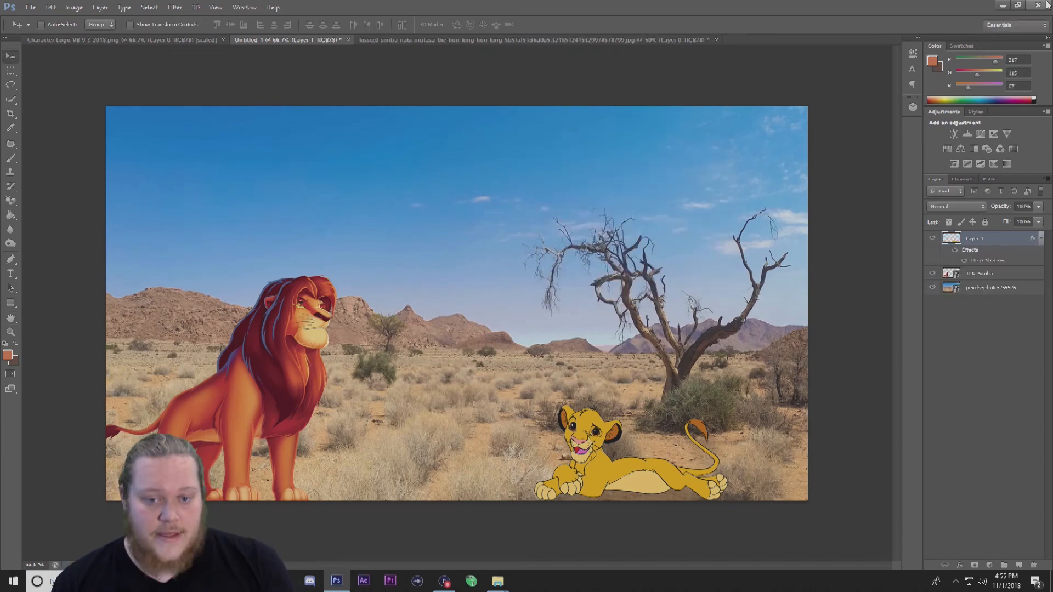
Open the saved JPEG from the desktop in the photo viewer to check the result, then close it.
click(1002, 4)
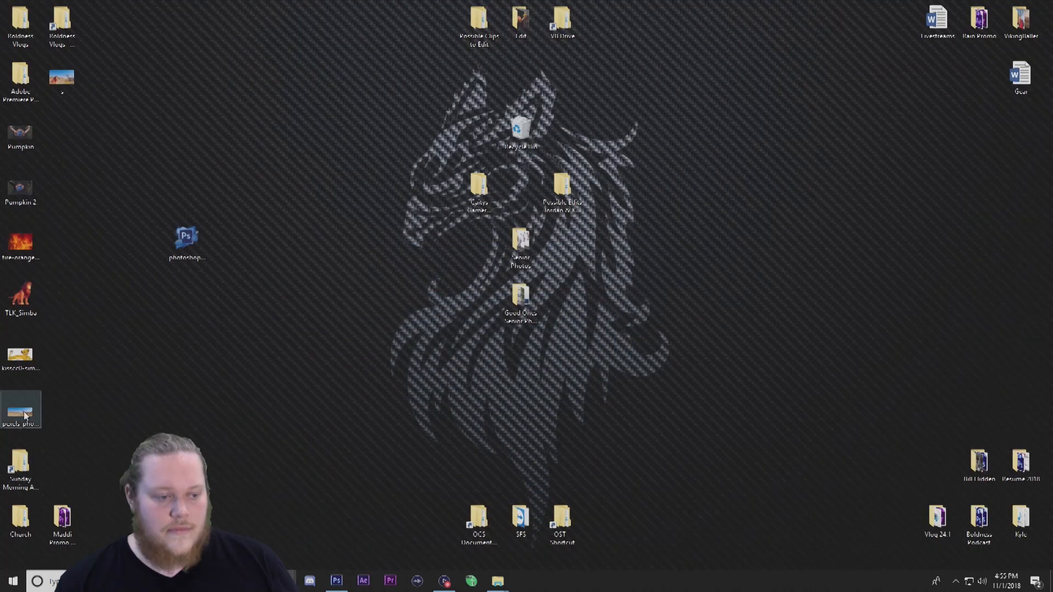
double_click(58, 79)
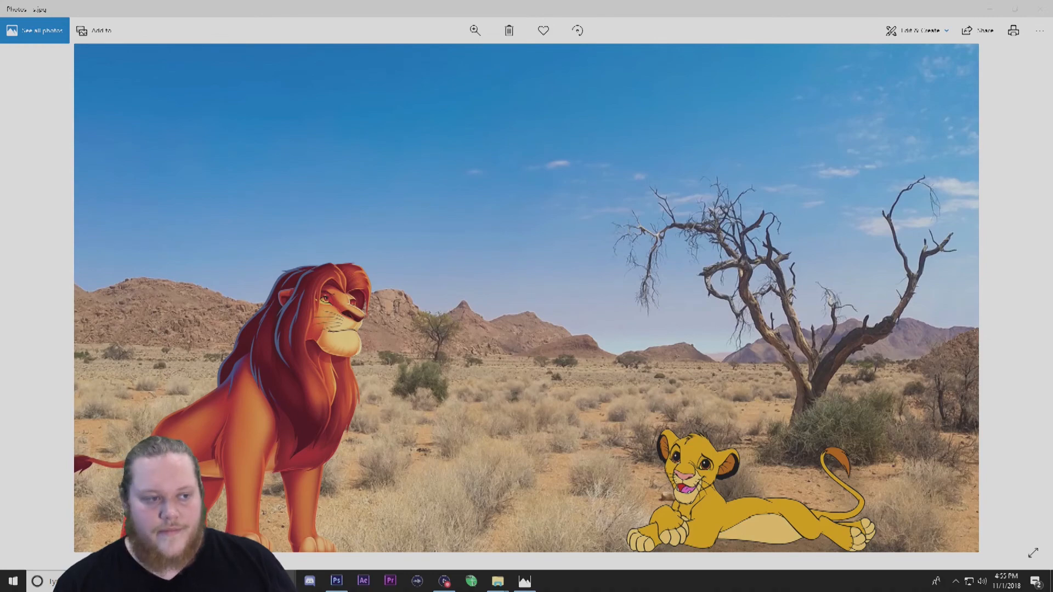
click(1041, 10)
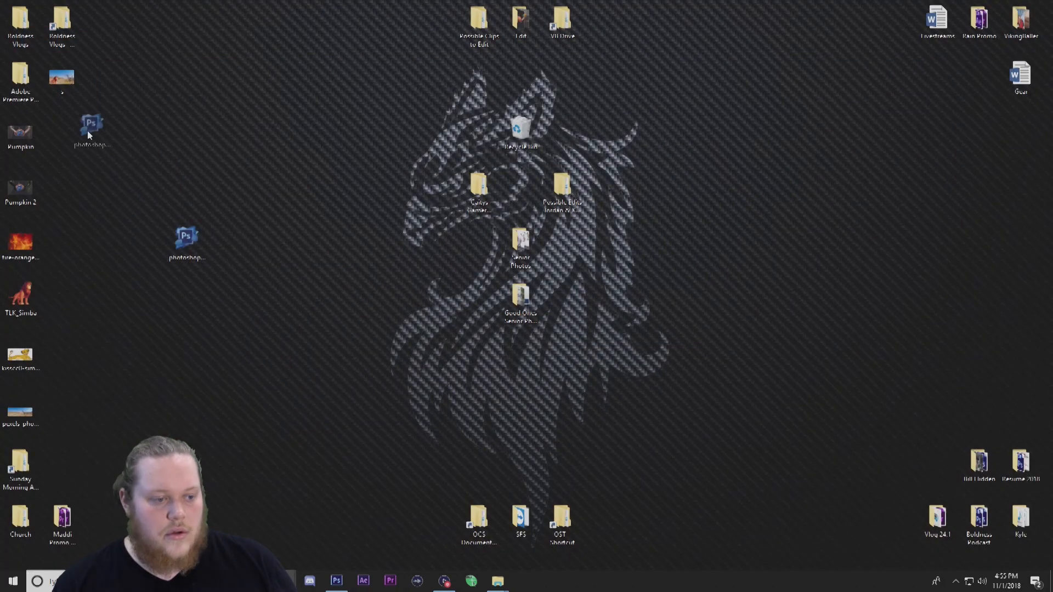
drag(91, 133, 92, 133)
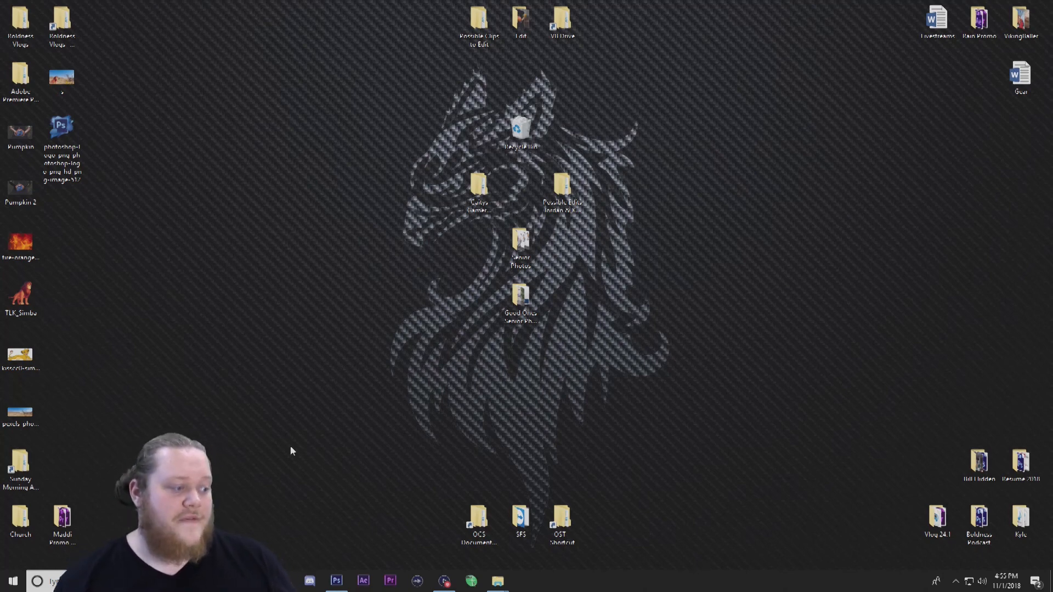
mouse_move(290, 580)
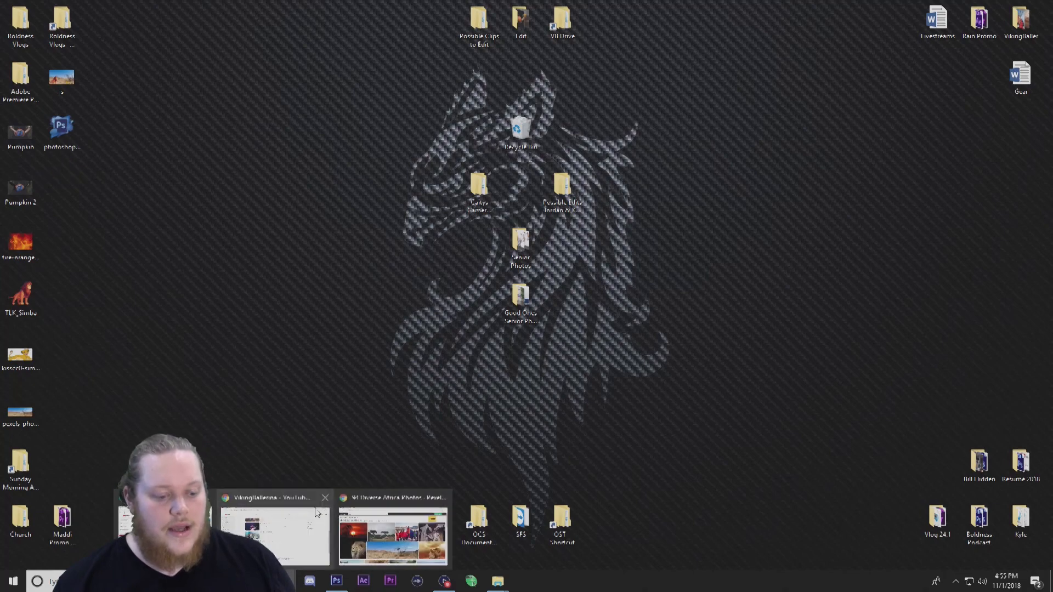